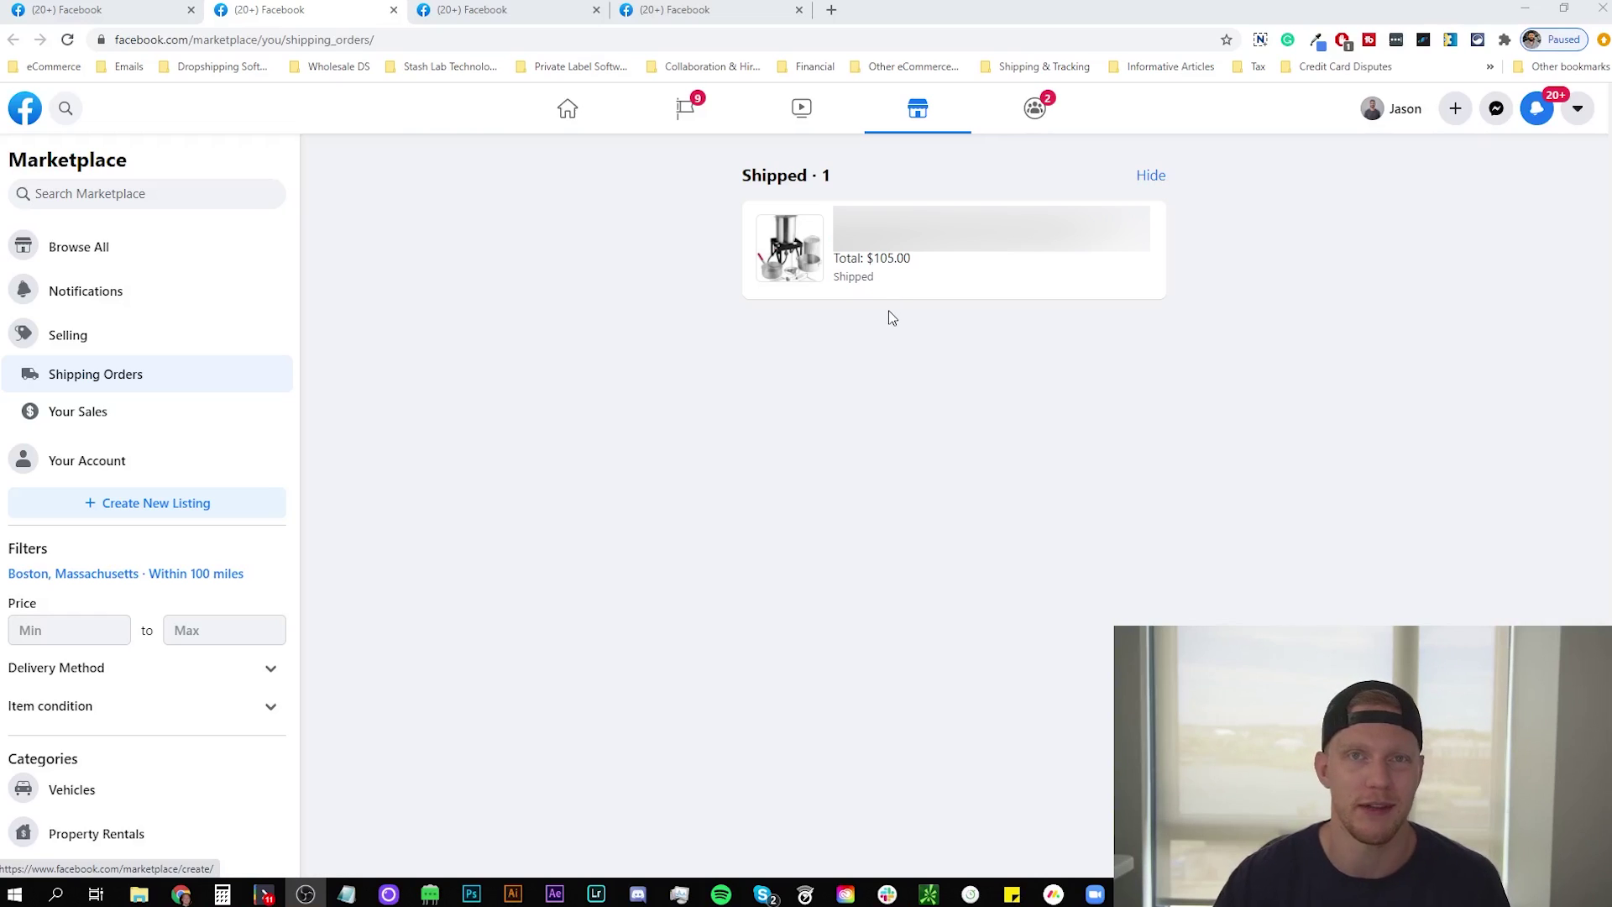
- Open Windows Calculator from the taskbar while the $105.00 Shipping Orders page is showing
click(223, 897)
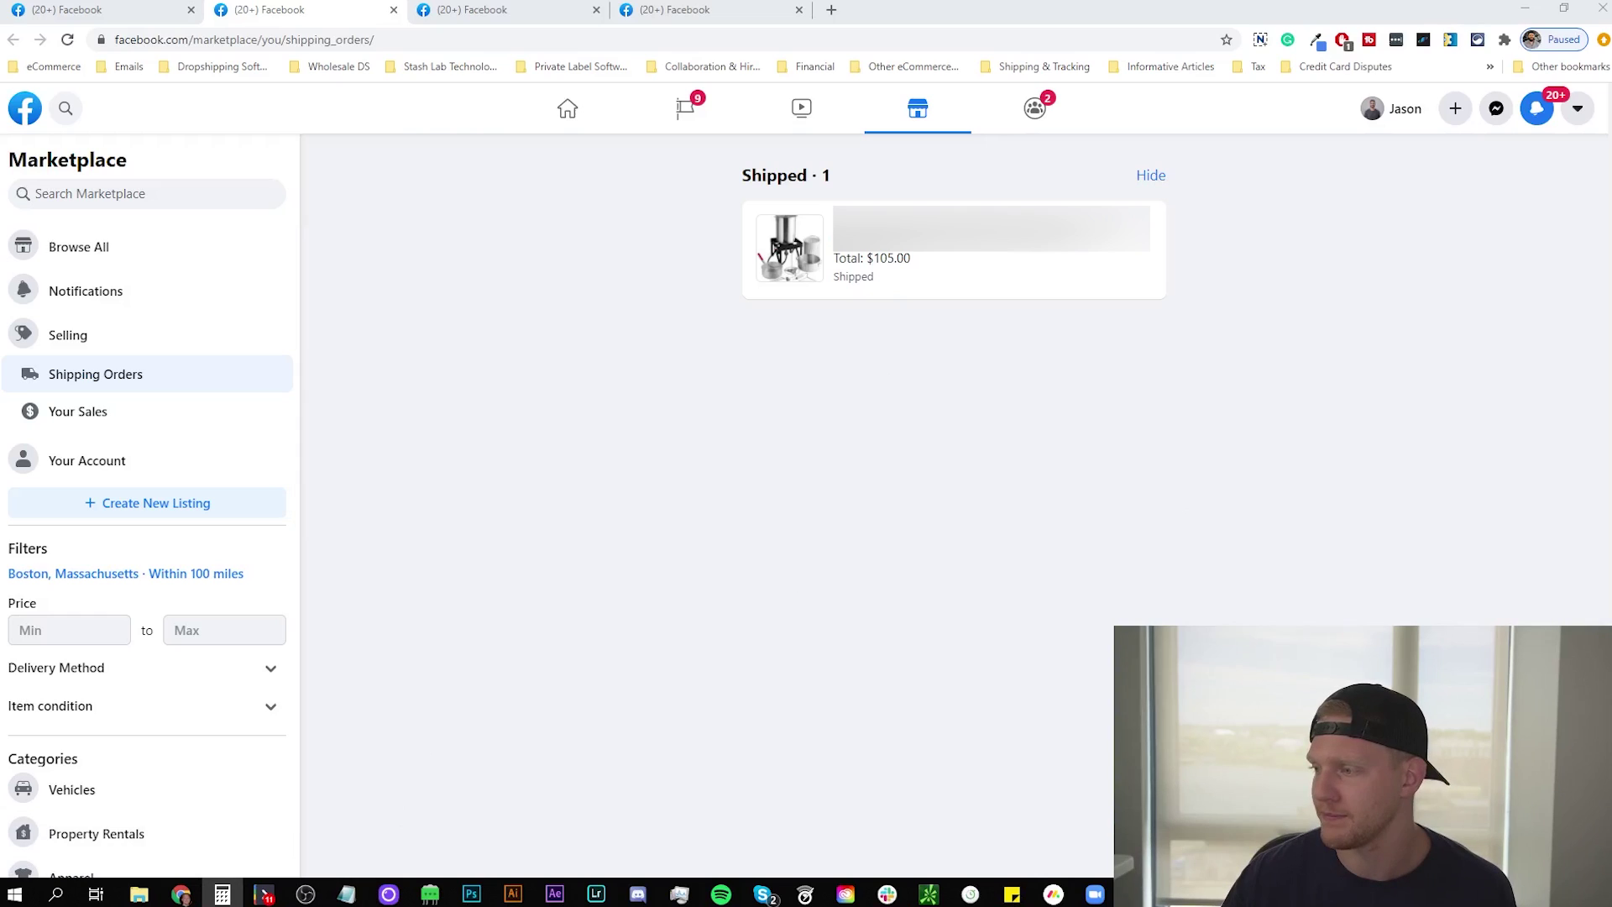
- Compute 15 ÷ 105 (about 0.143) in Calculator, then minimize it
click(979, 580)
click(765, 732)
click(837, 783)
click(840, 701)
click(974, 780)
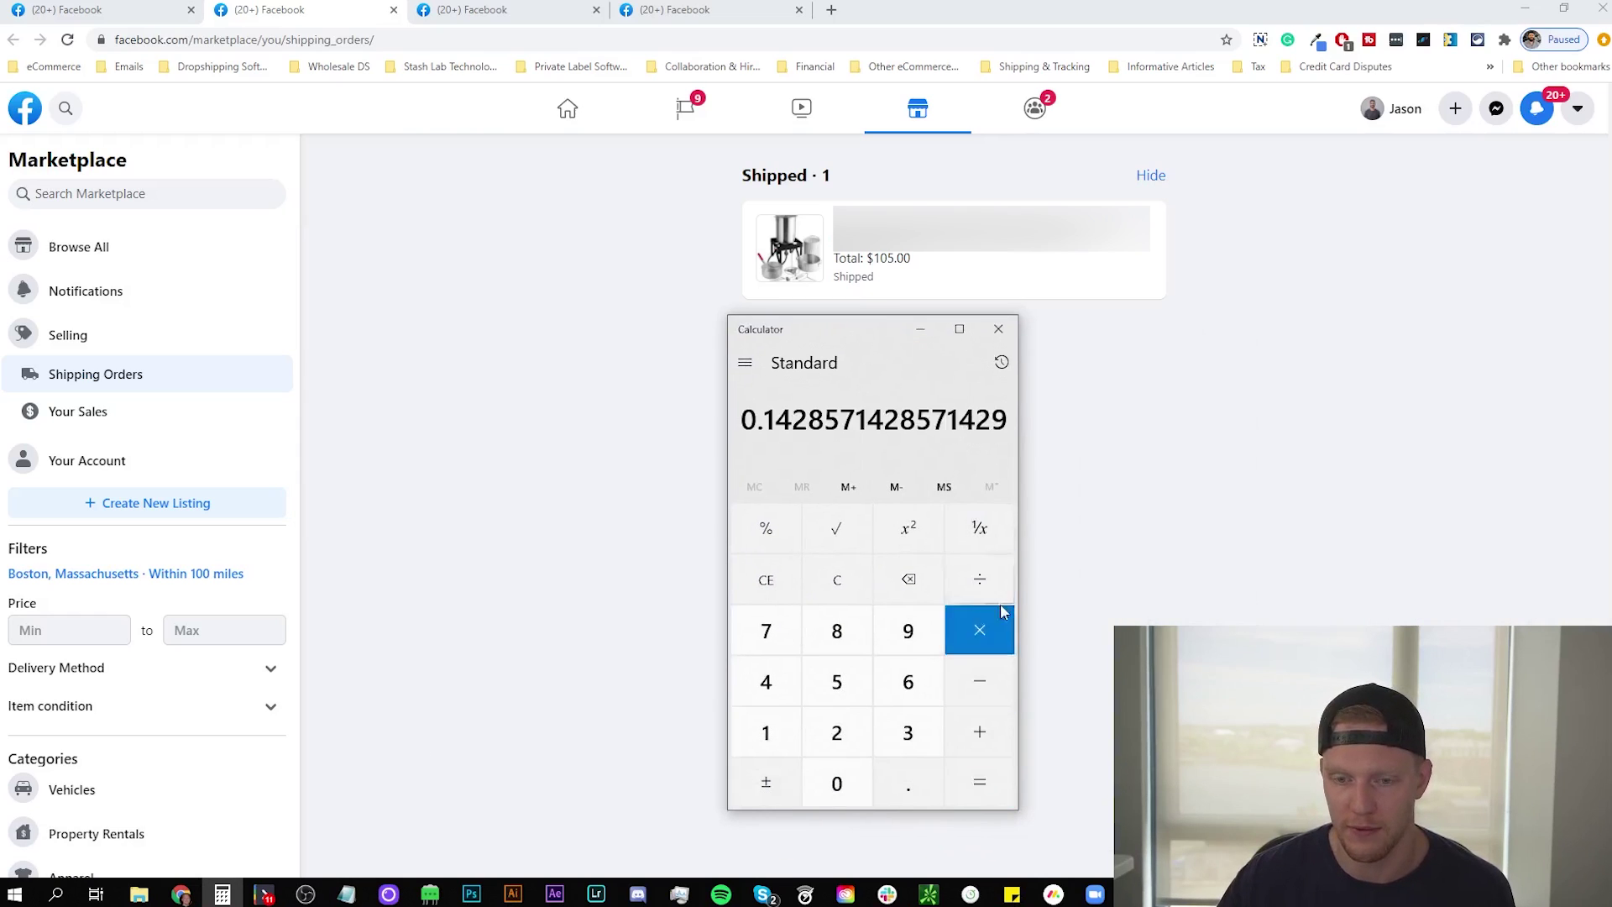
click(917, 330)
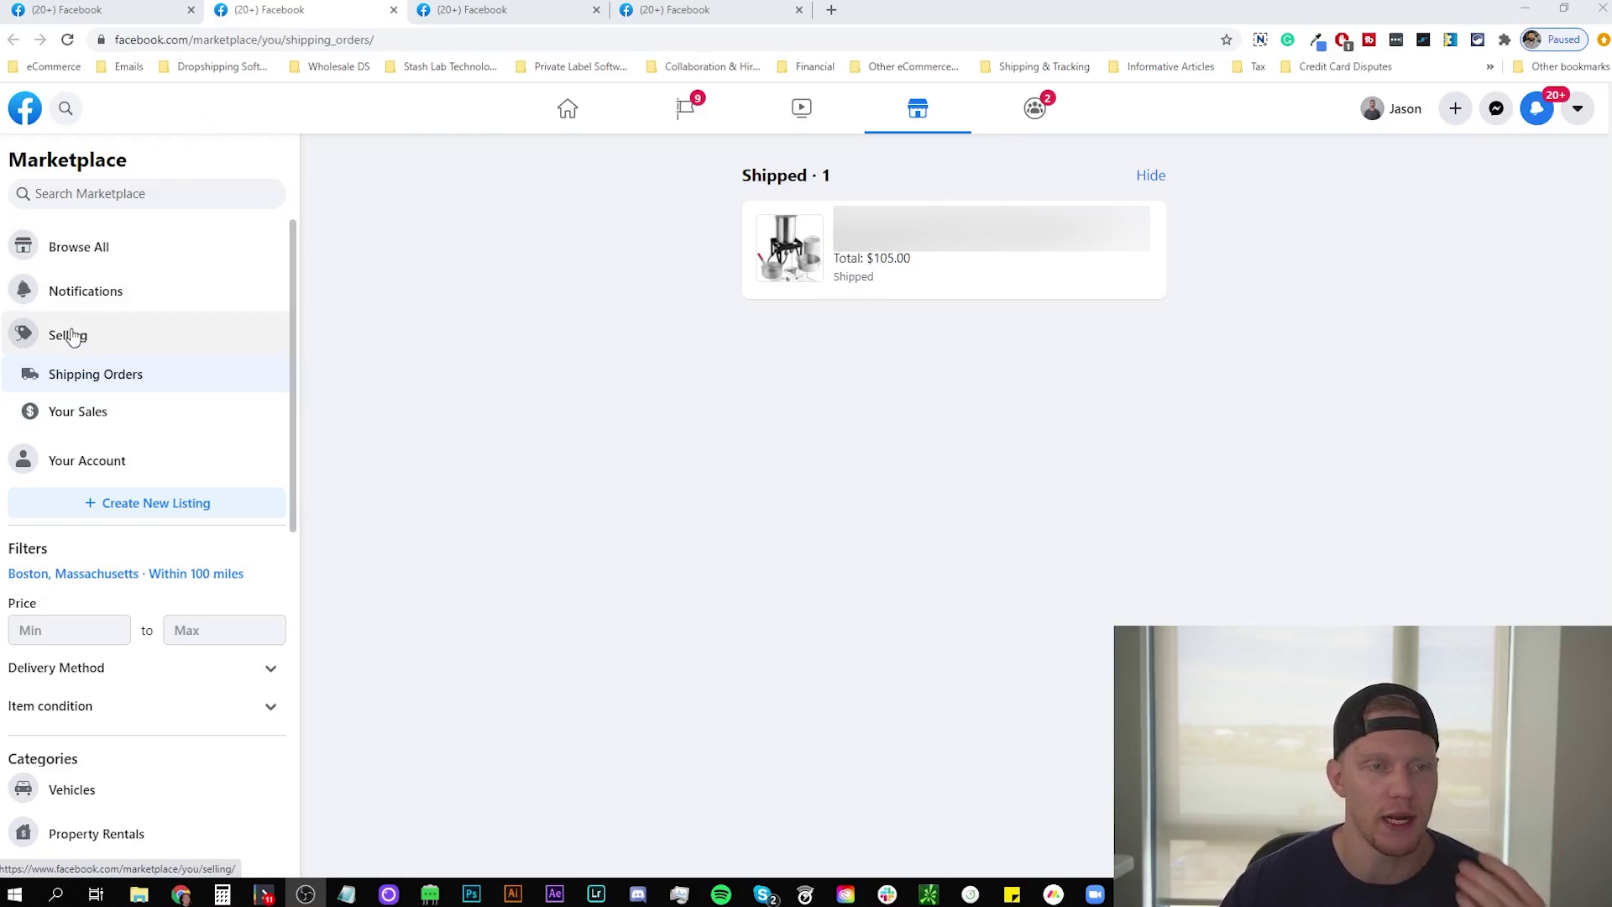
- Check the $105.00 pending balance in Your Sales, then view the active listings on Selling
click(459, 16)
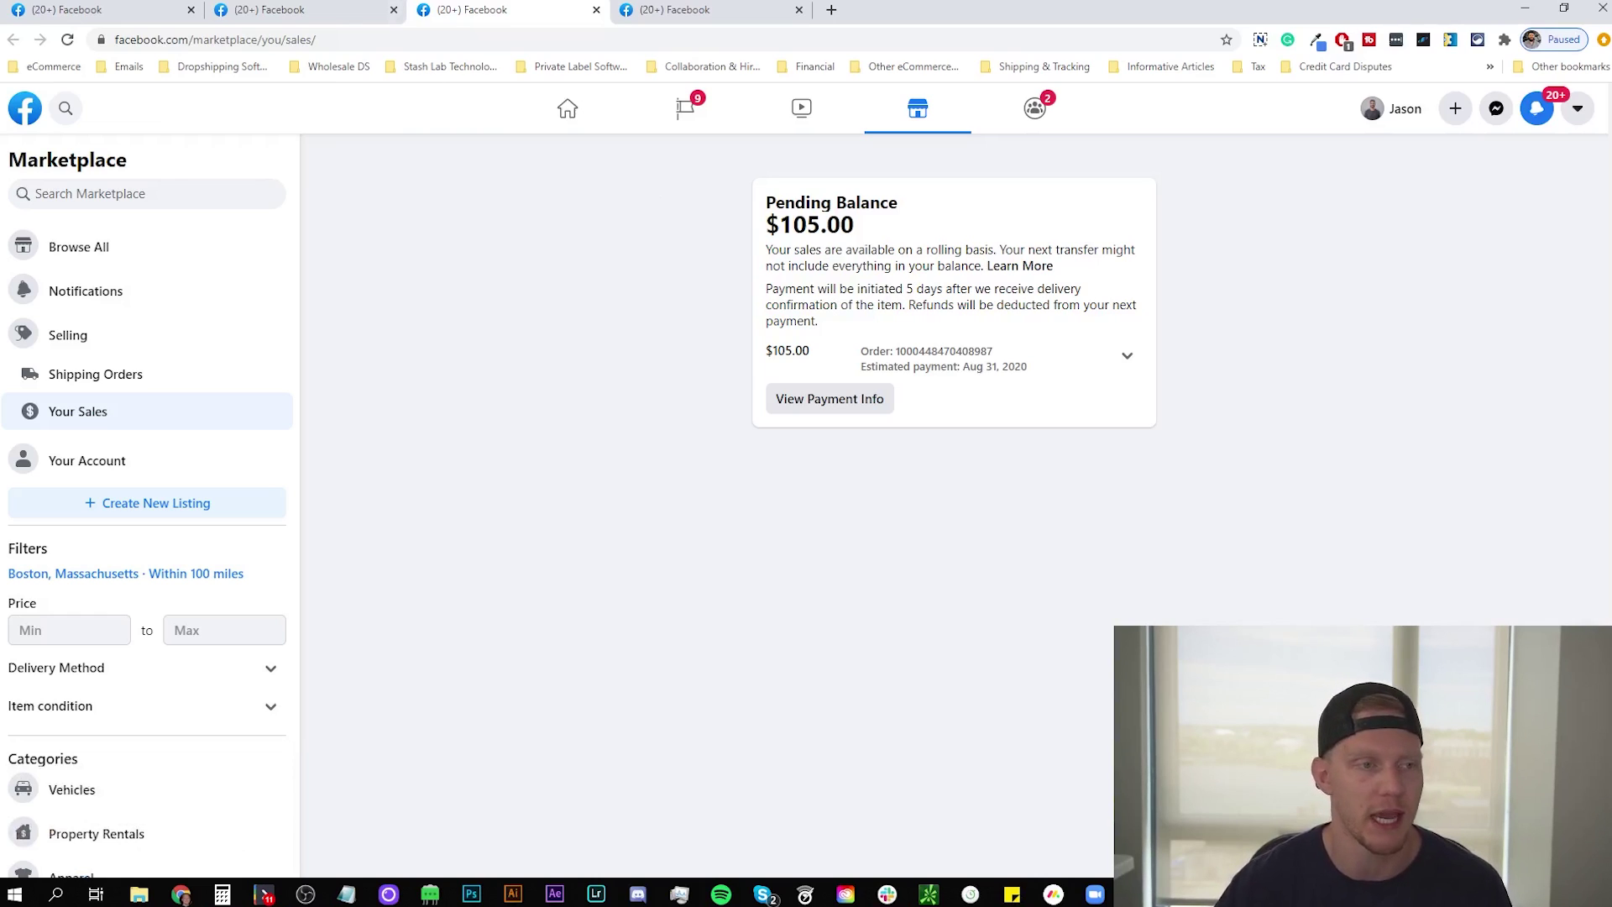
click(136, 15)
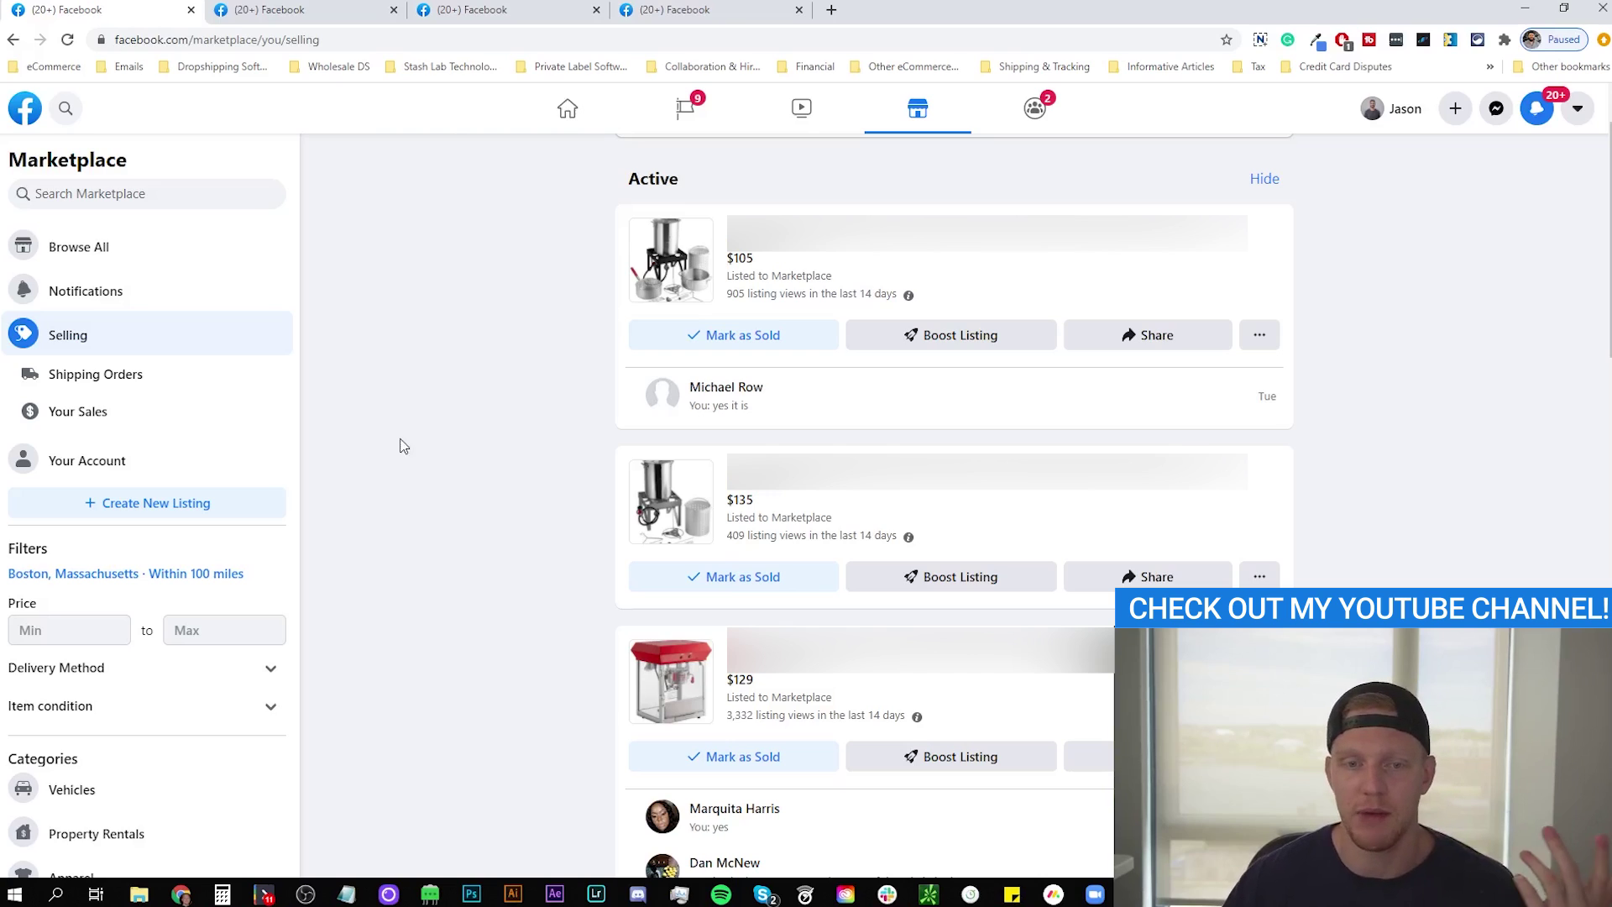
- Choose View Listing from the first listing's menu to open the $105 fryer/steamer kit
click(1260, 336)
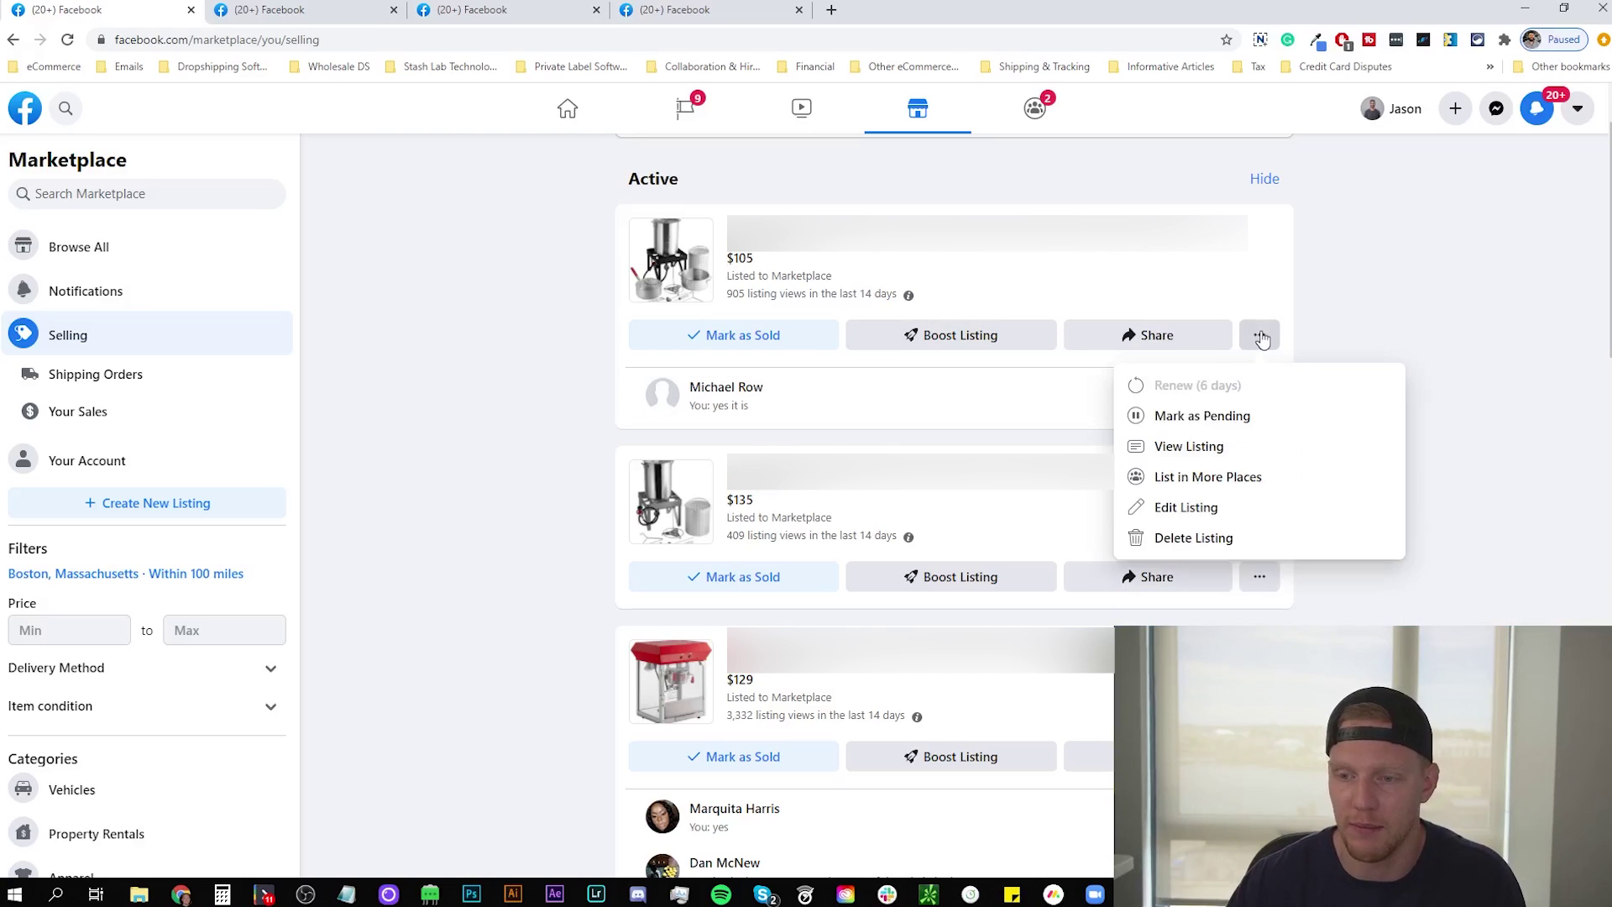
click(1221, 452)
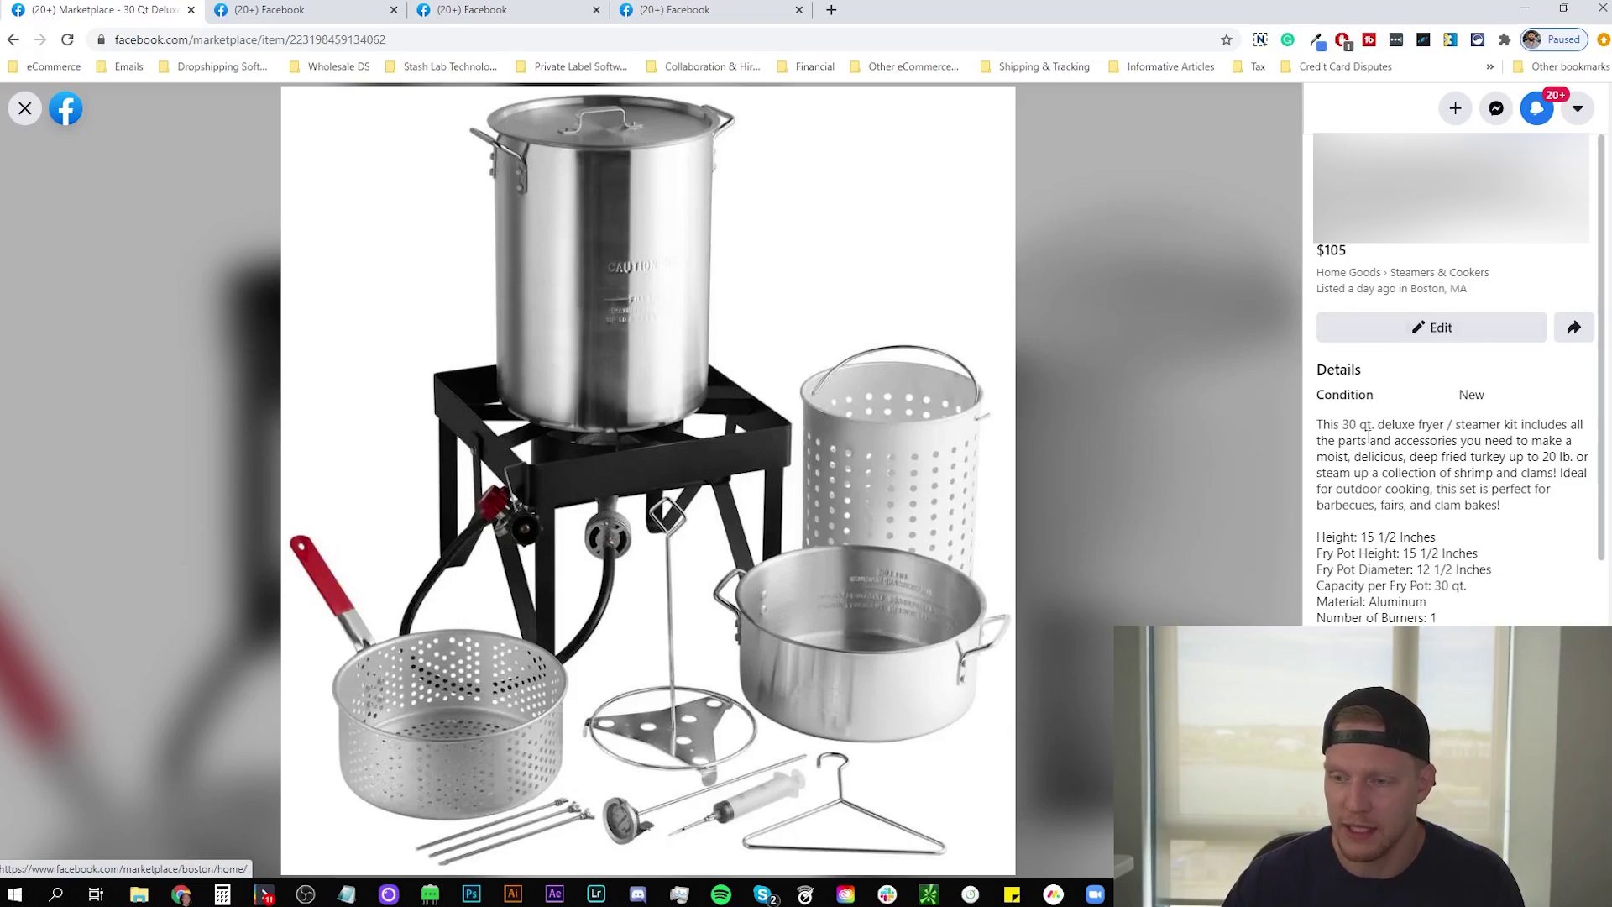
- Scroll through the fryer kit listing details and close the listing page
scroll(1407, 506, down, 3)
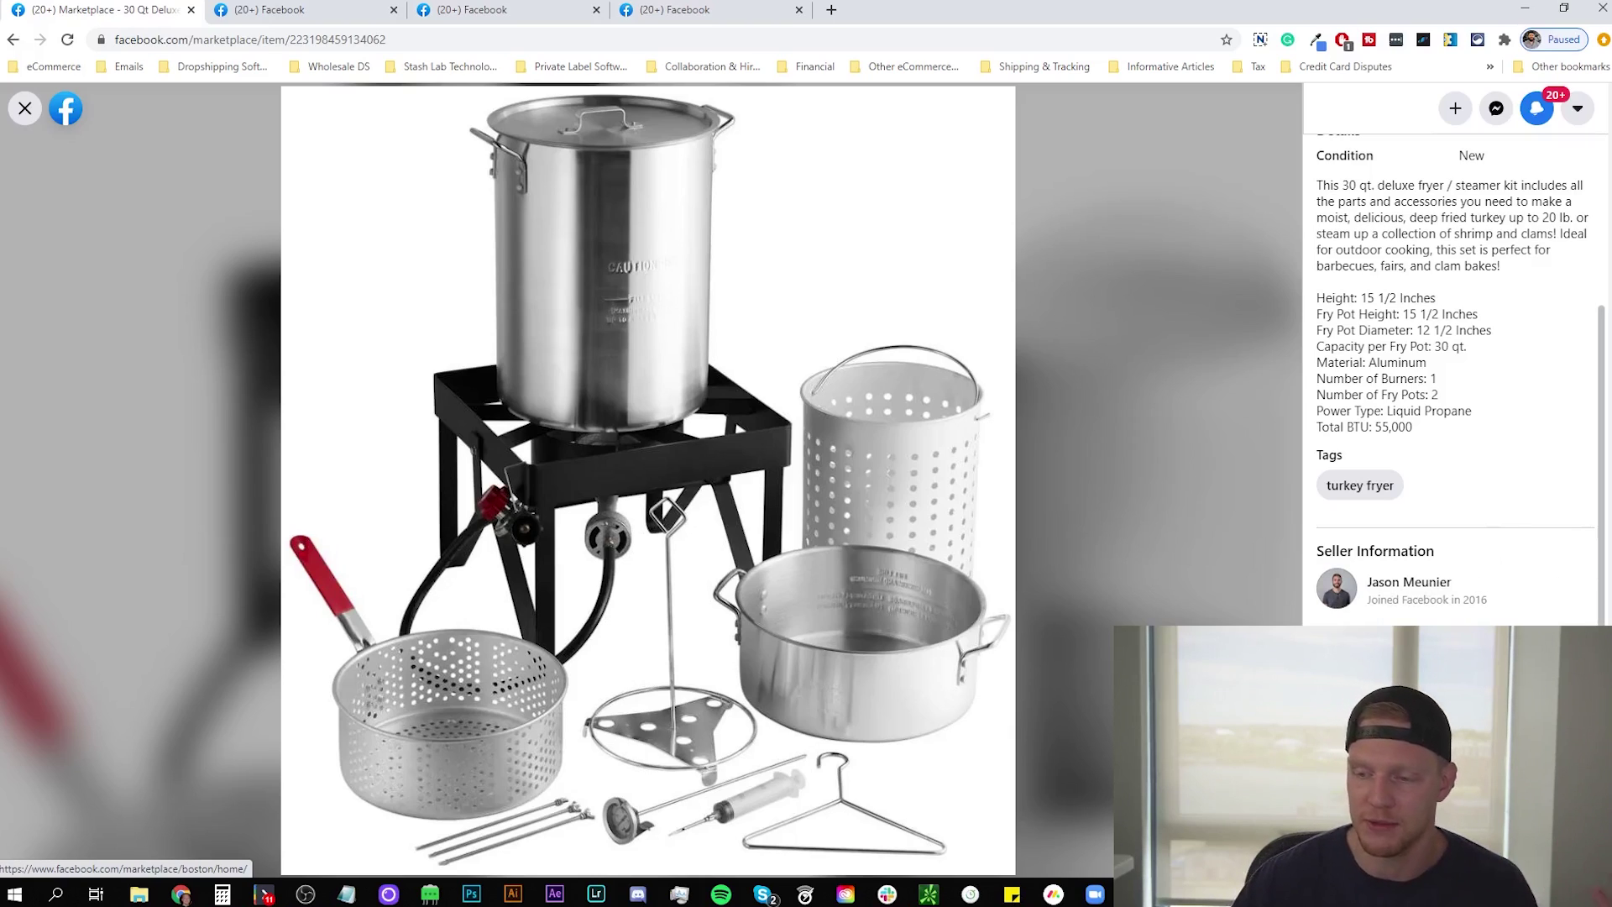
click(24, 109)
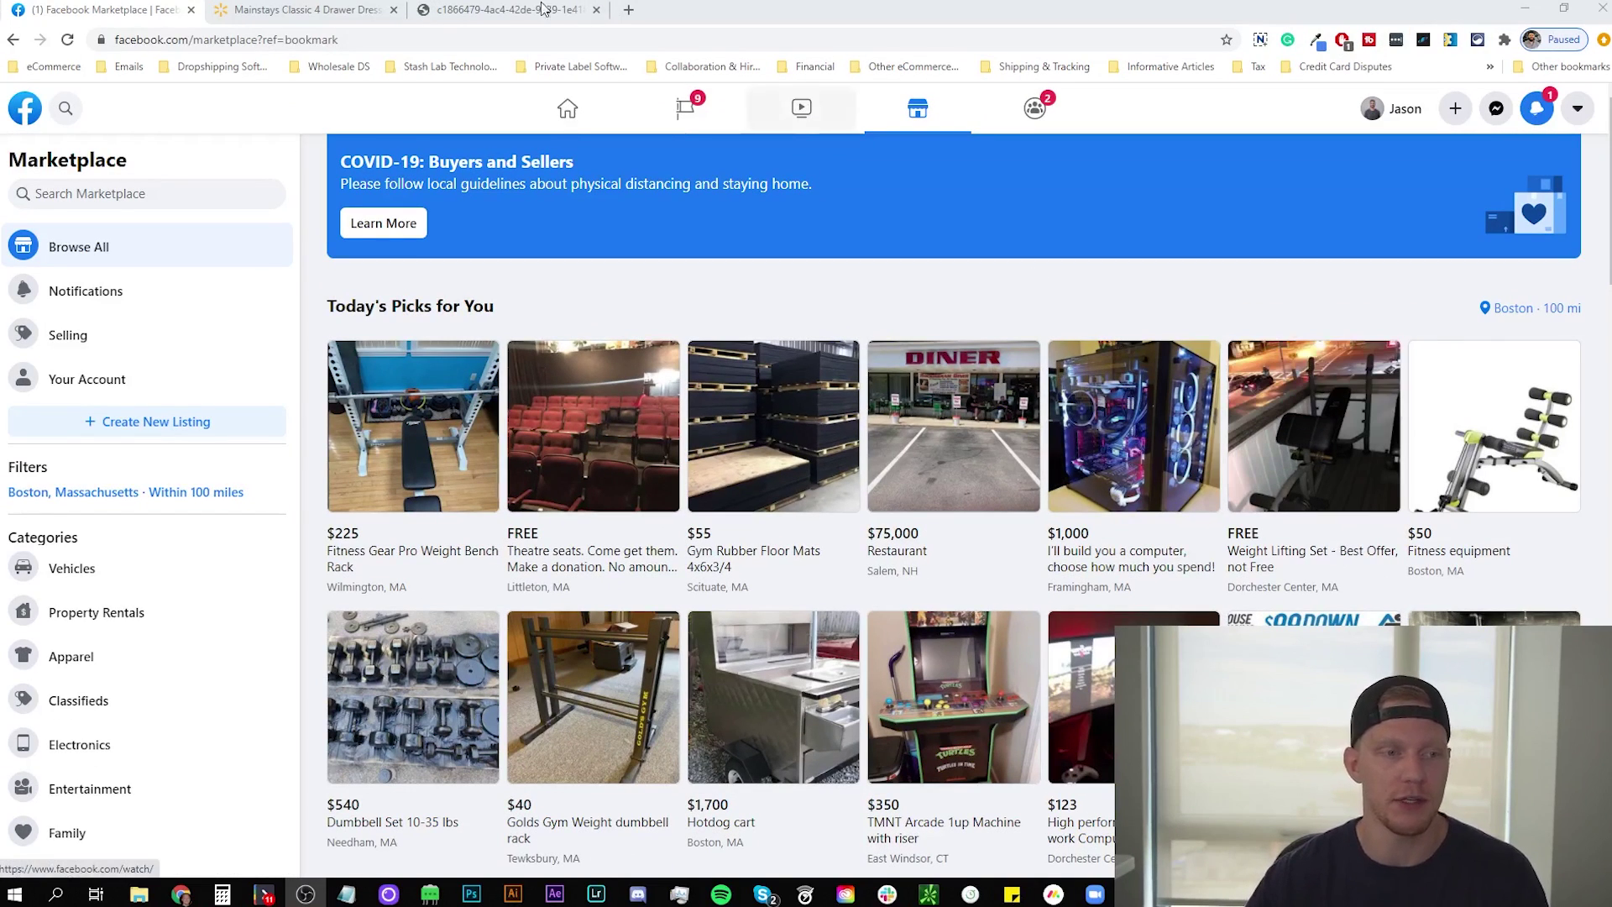
- Create a new Item for Sale listing and bring up its empty form located in Boston
click(144, 426)
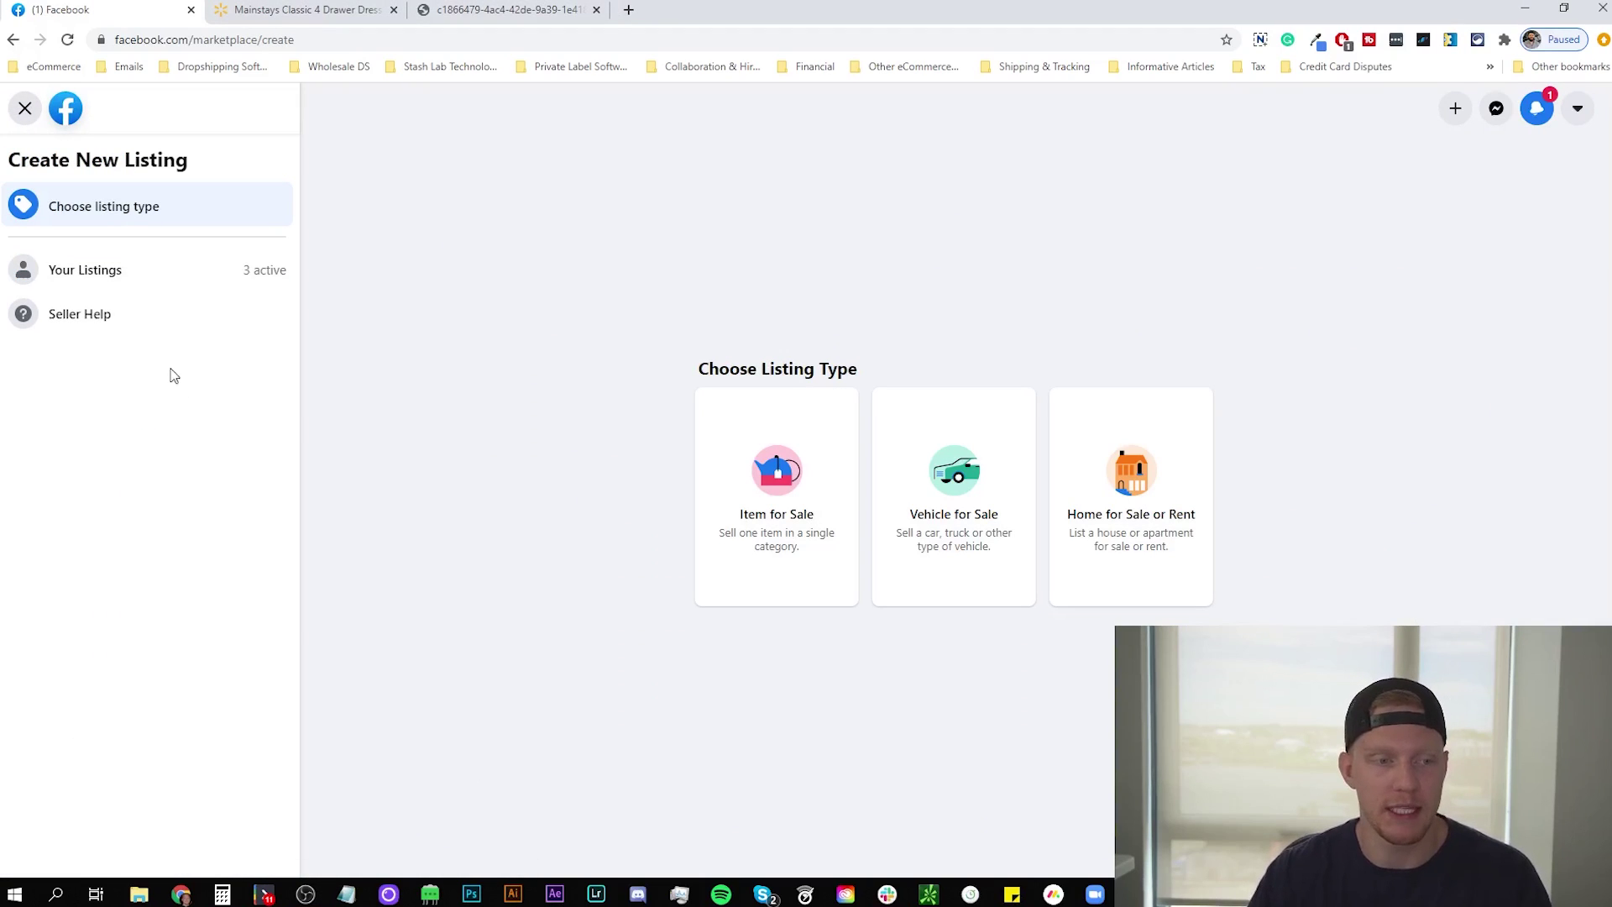
click(788, 514)
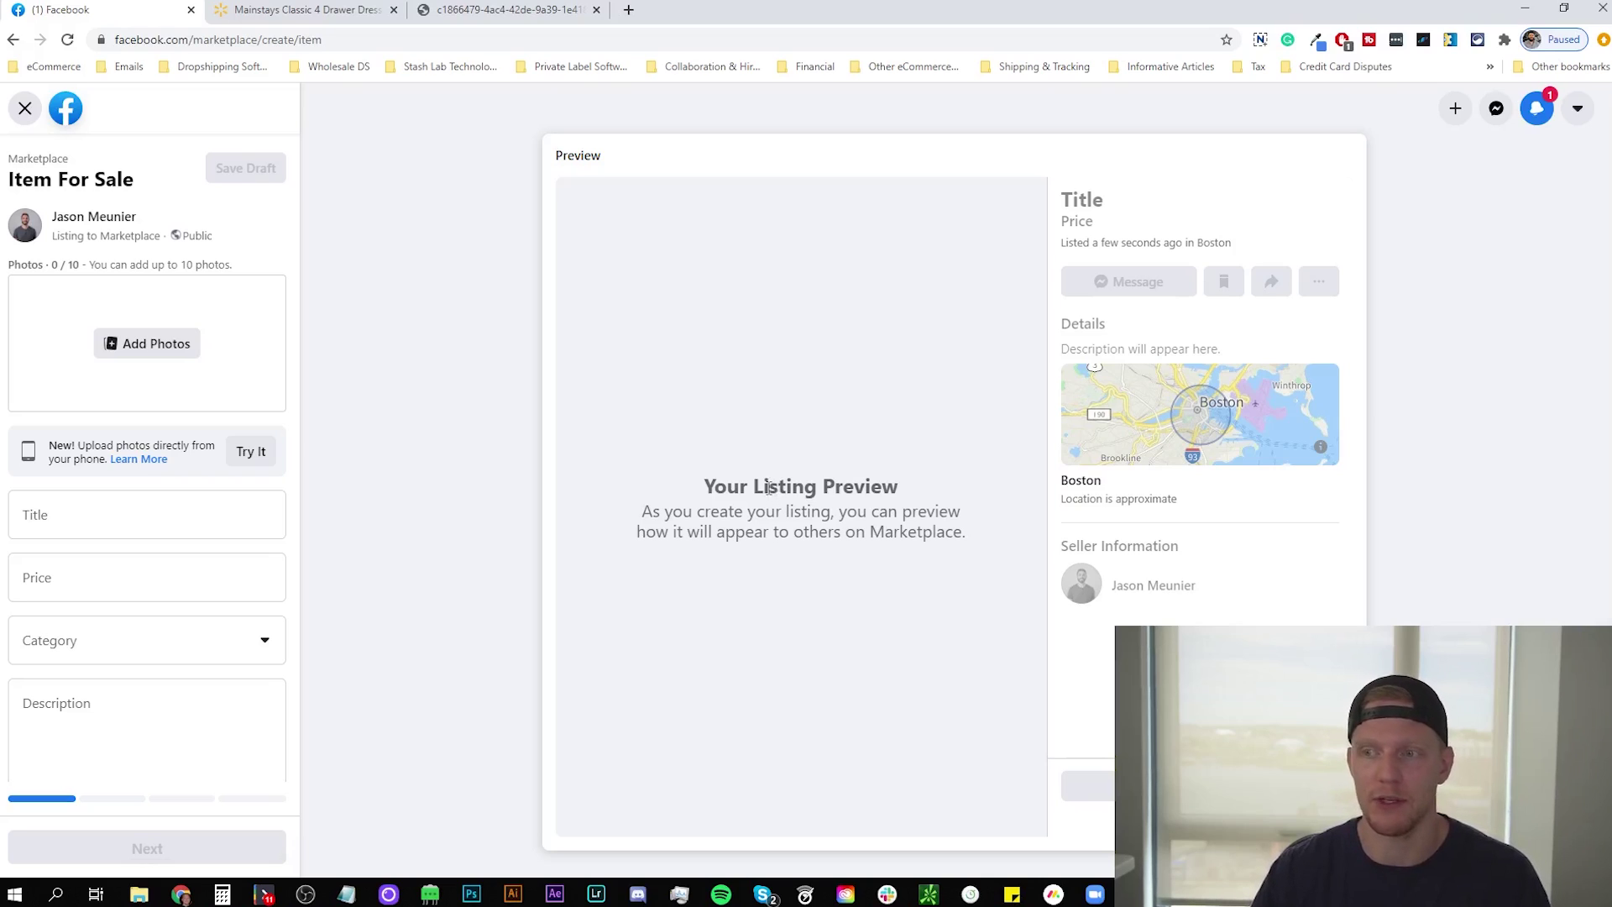
click(1577, 109)
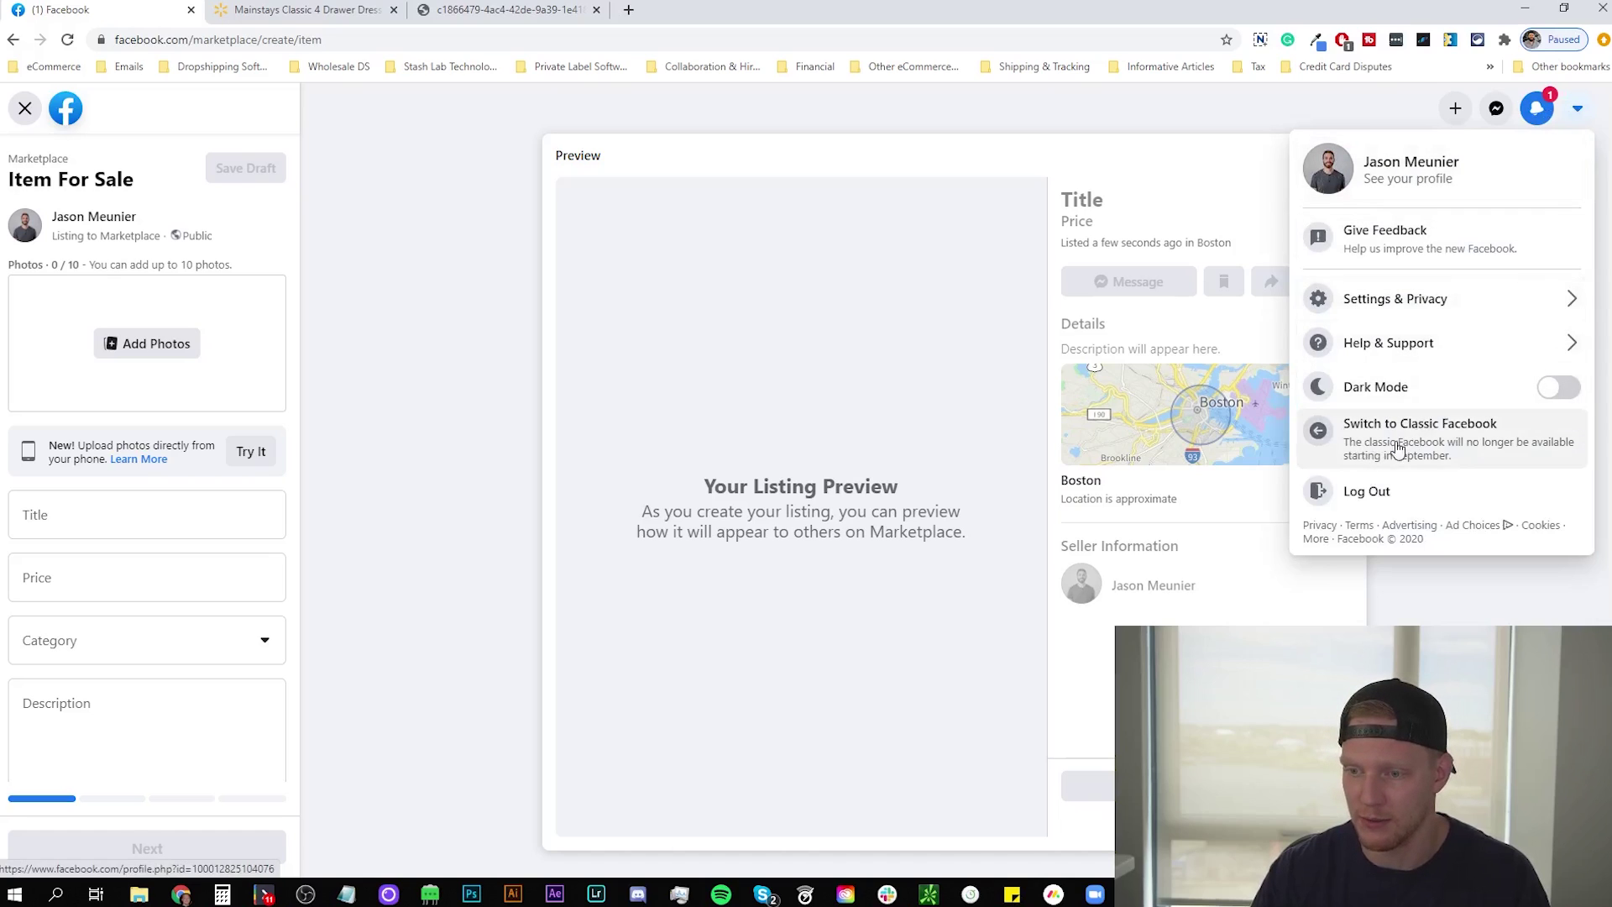
click(1471, 622)
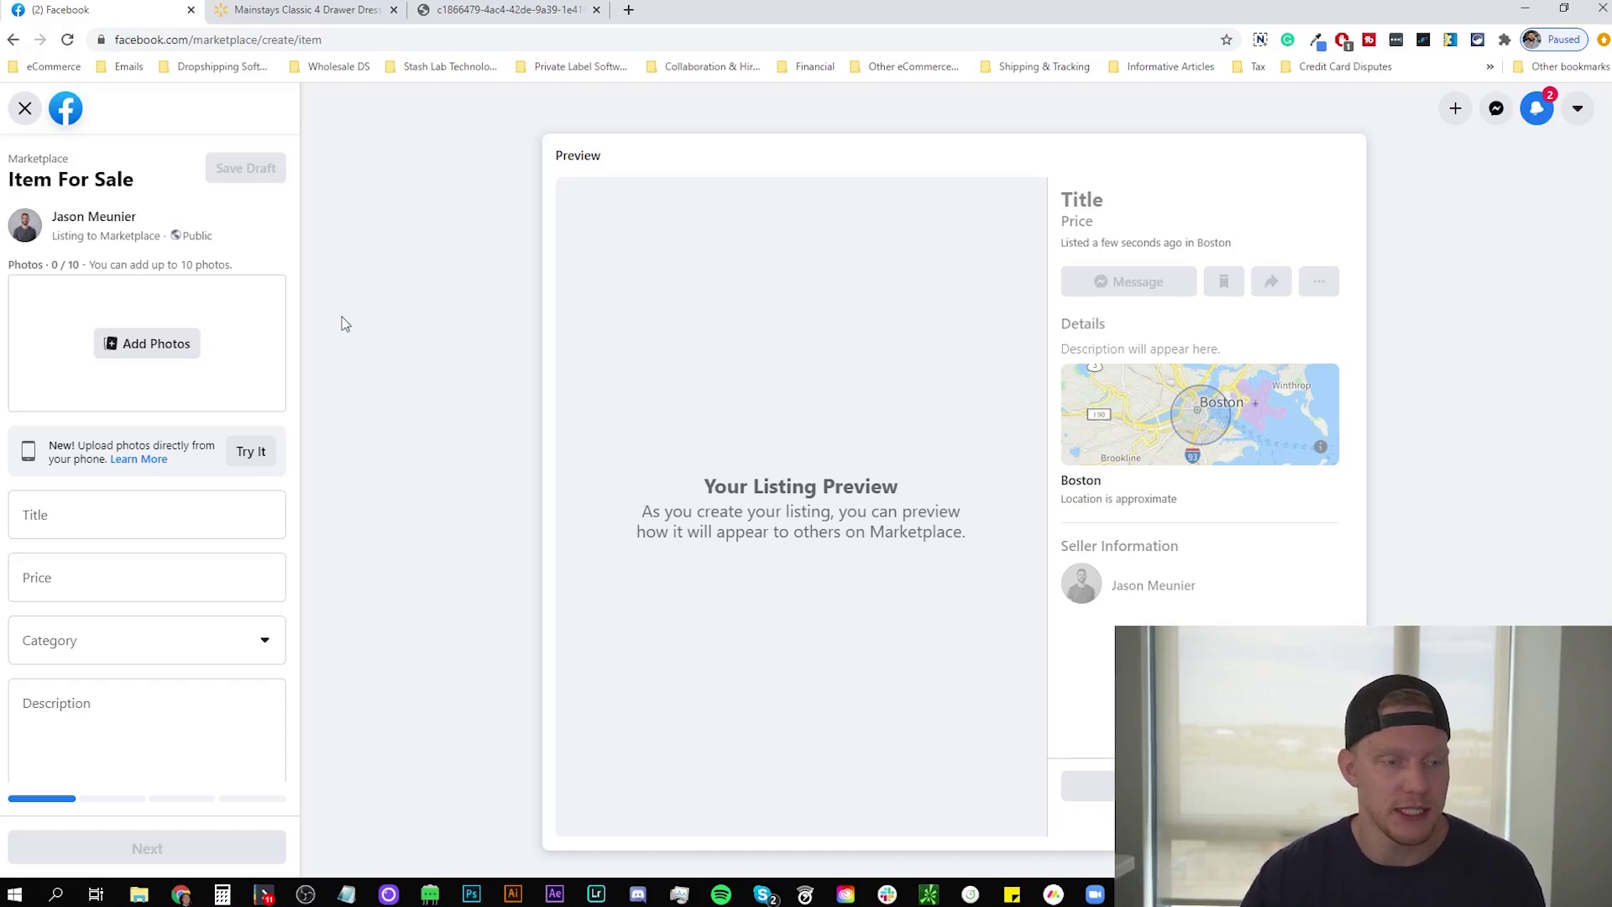
scroll(238, 406, down, 4)
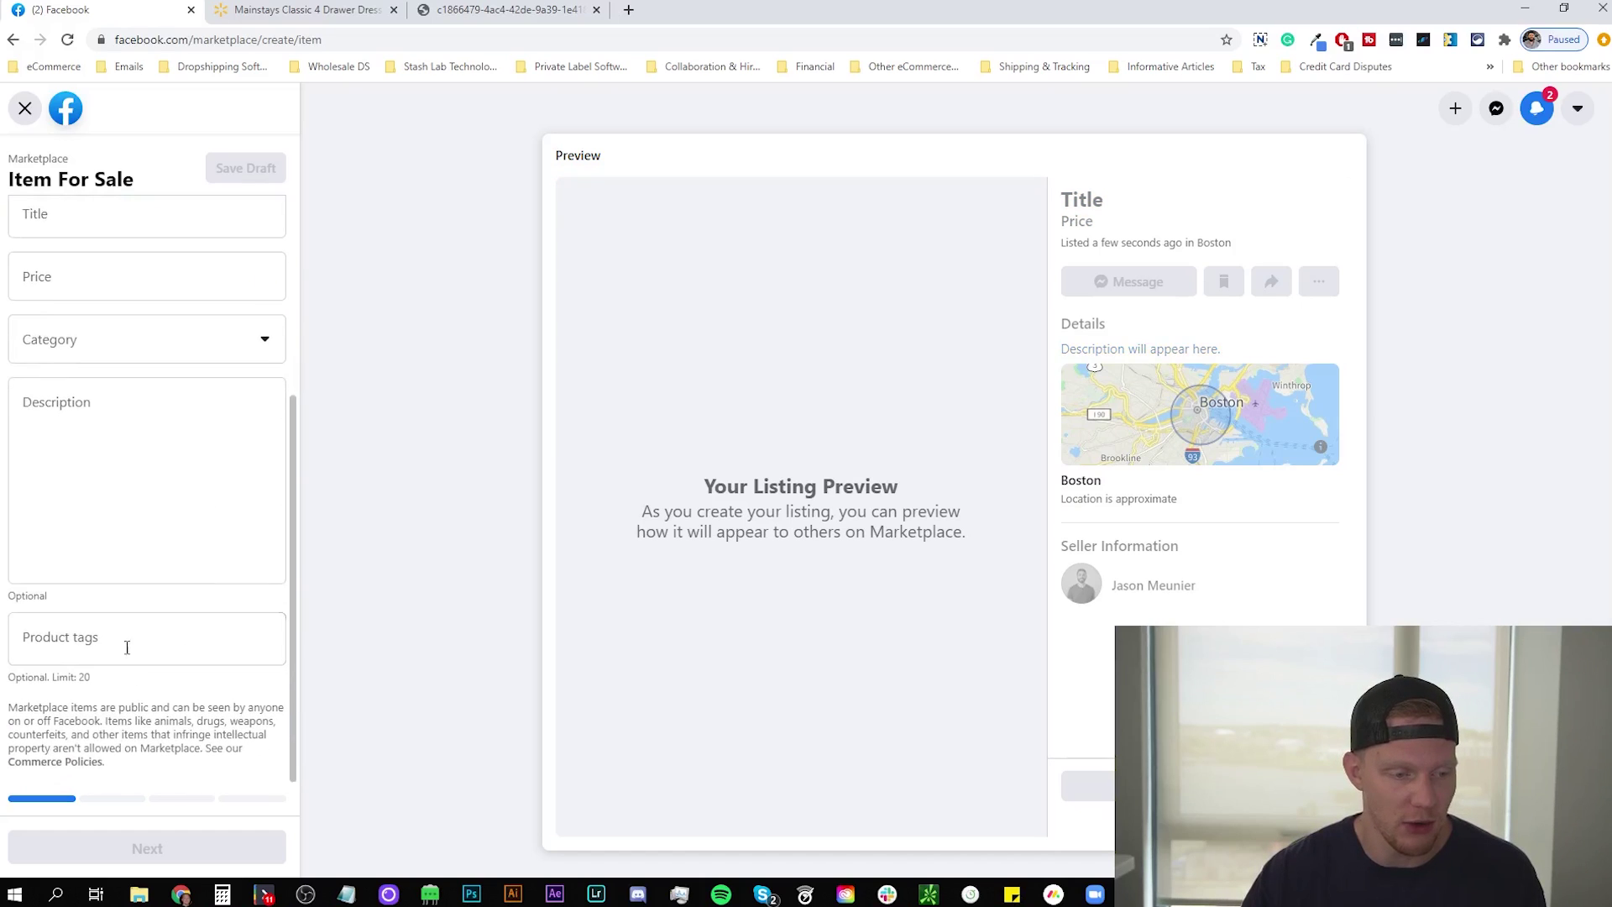
scroll(126, 641, up, 4)
click(160, 518)
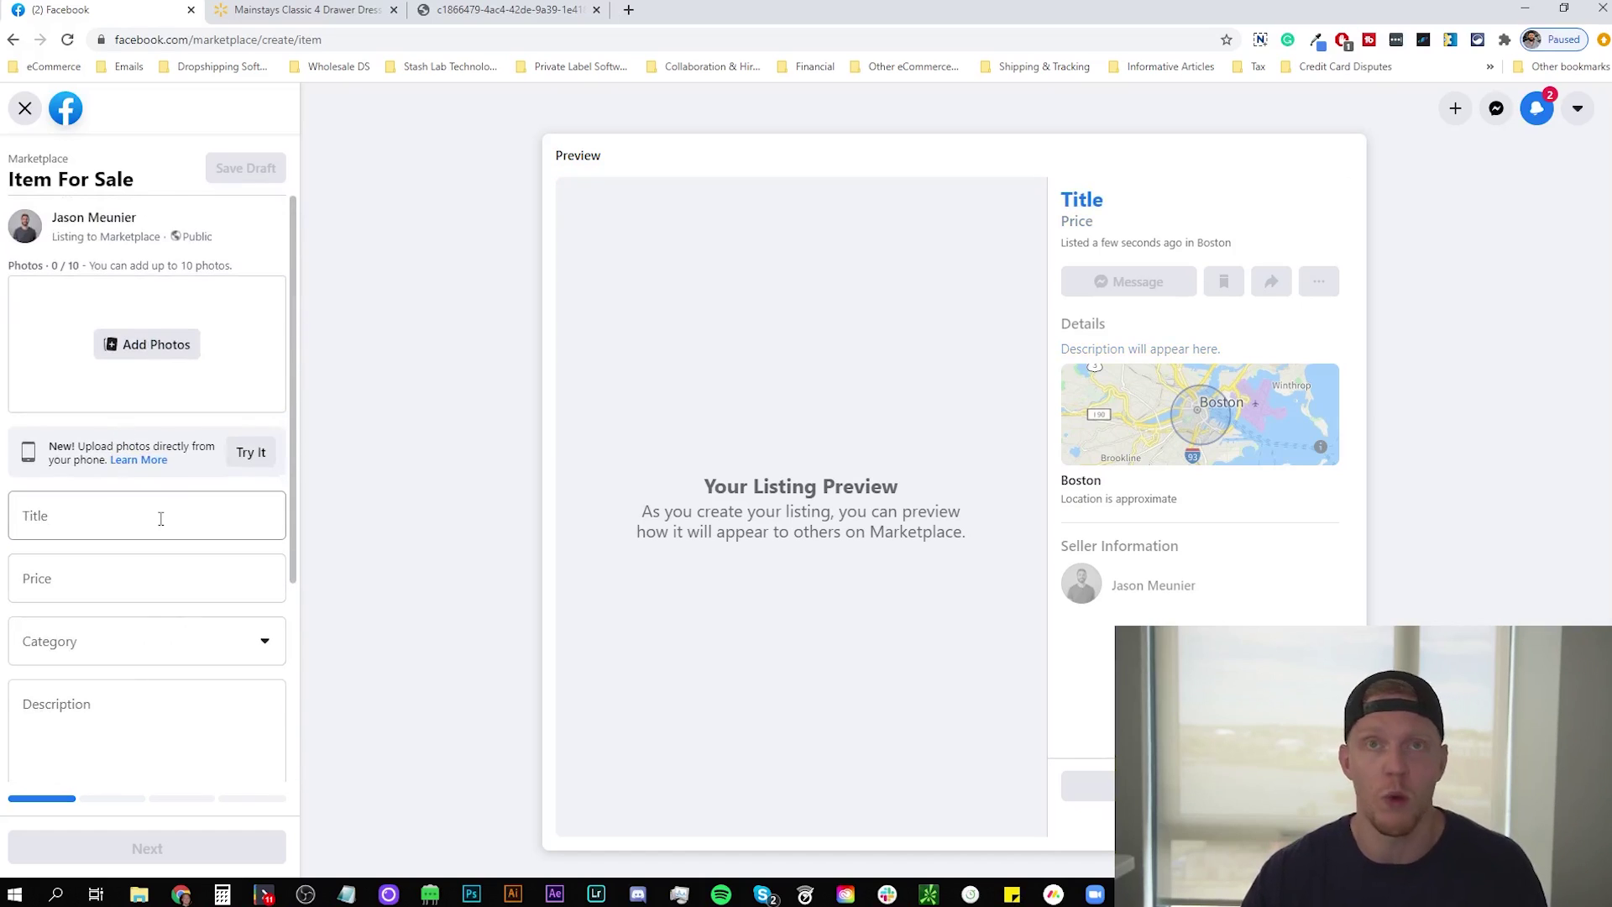
click(70, 479)
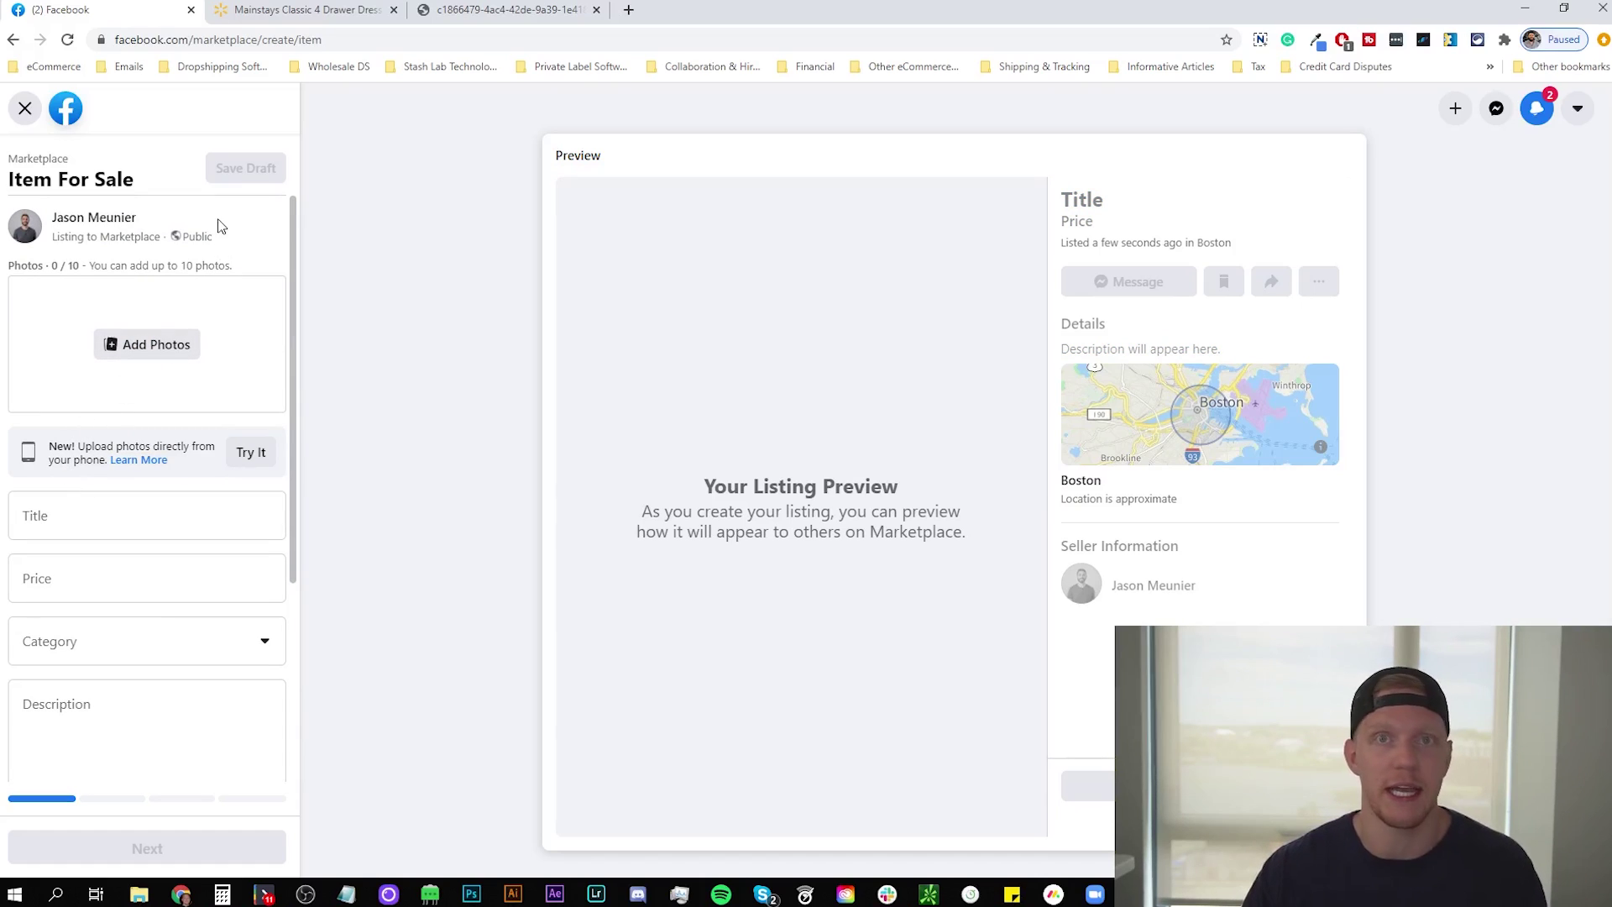
- Open the Walmart dresser image full-size and take a screenshot of it
click(286, 14)
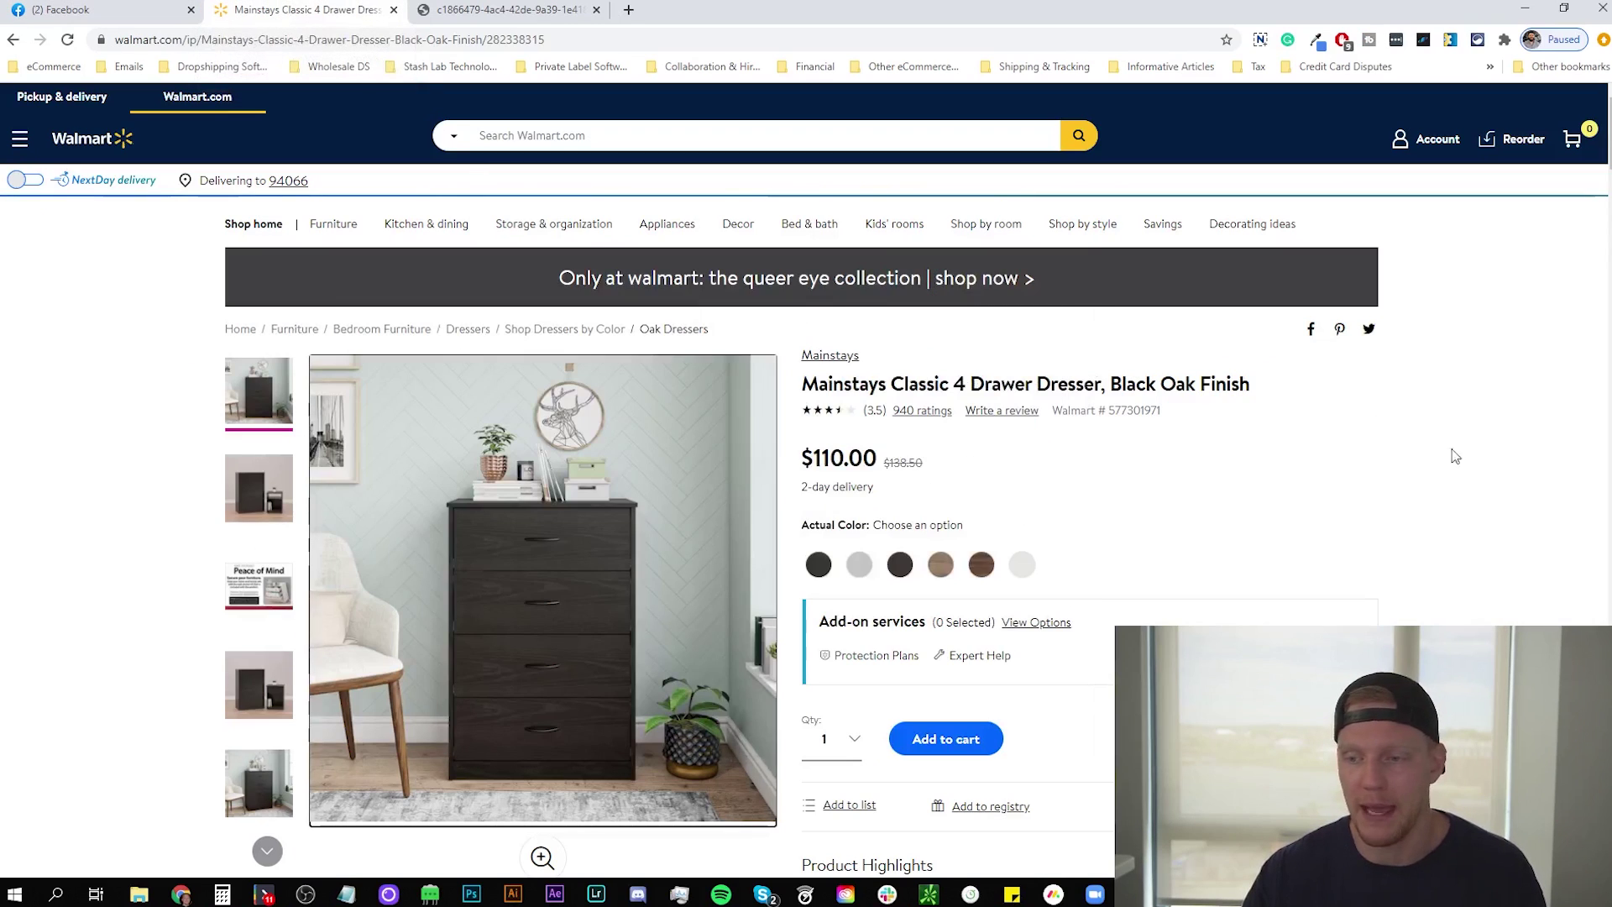
scroll(1485, 462, down, 2)
scroll(1469, 464, up, 2)
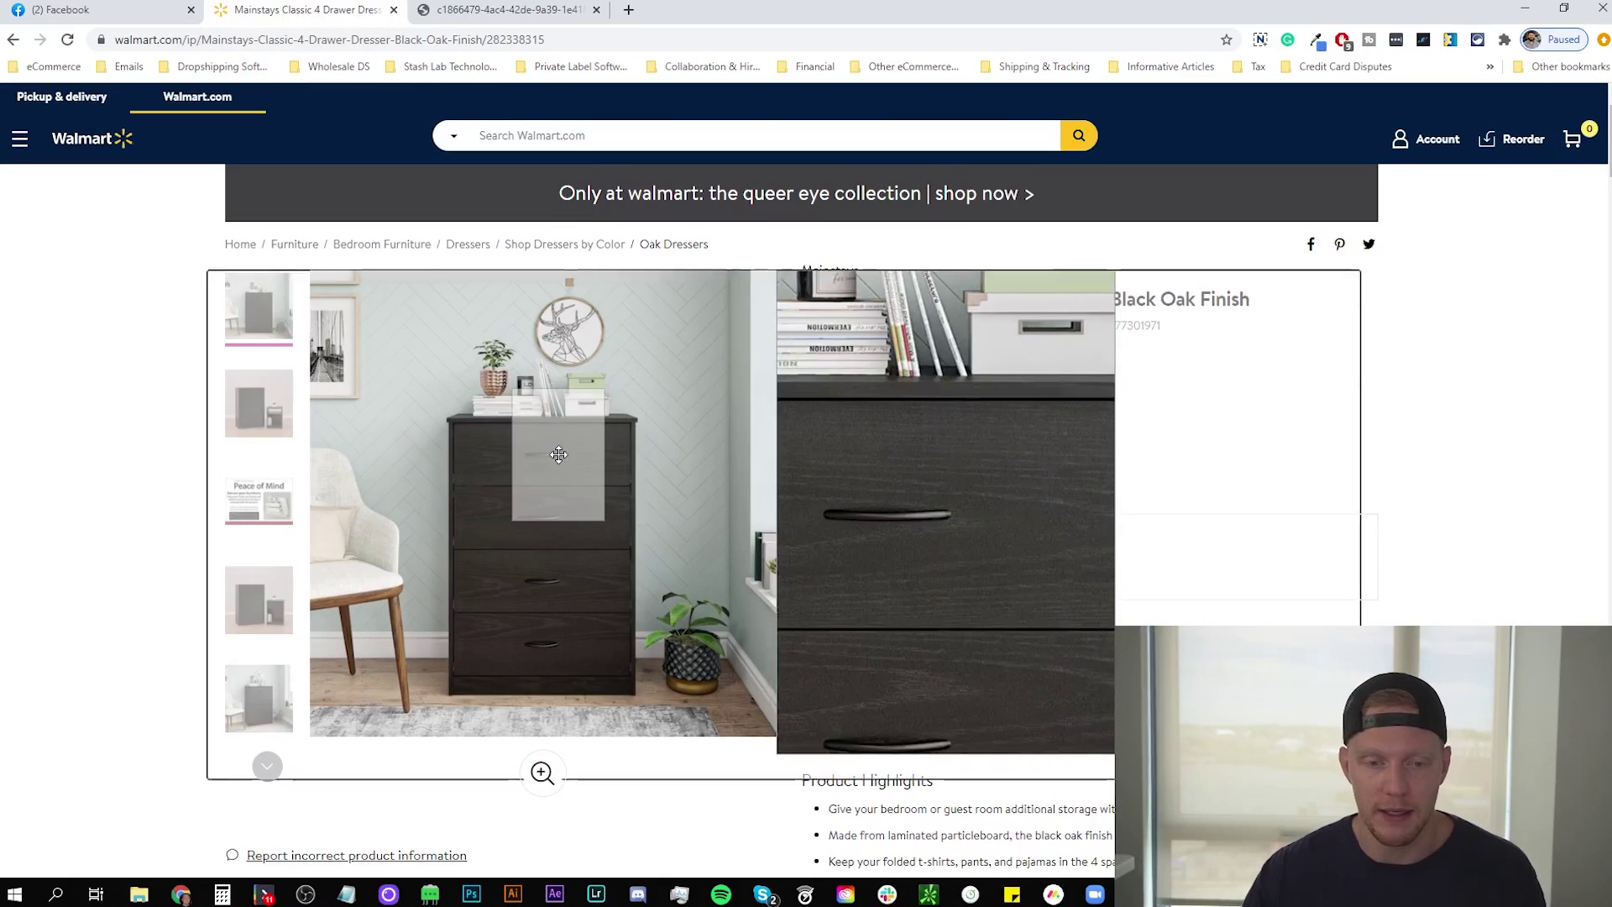
click(558, 454)
right_click(781, 460)
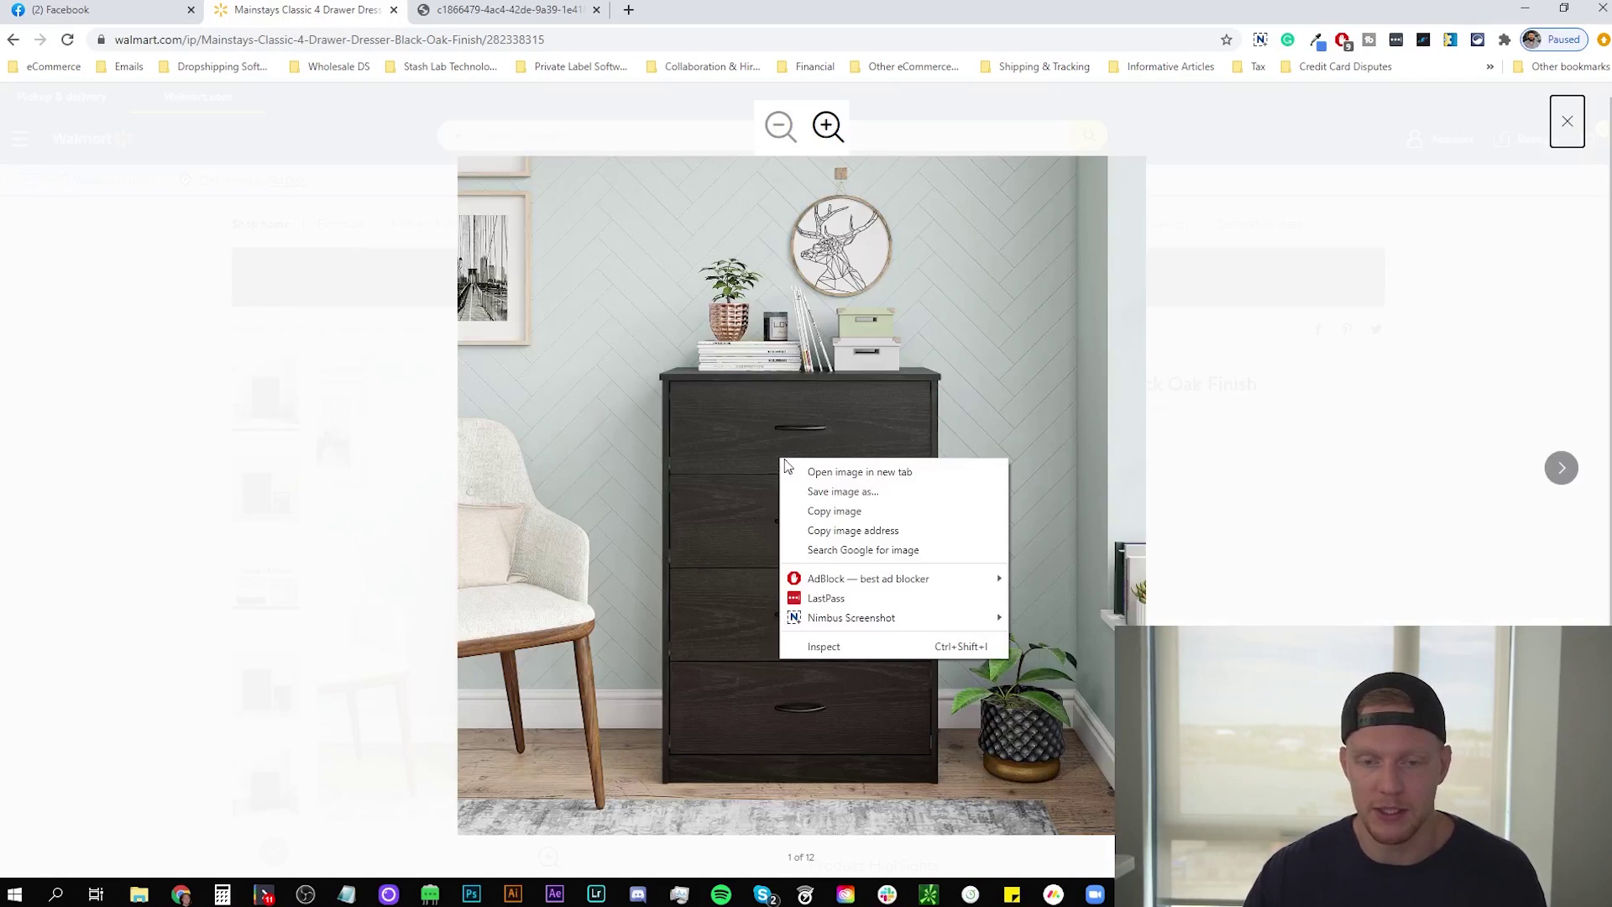
click(1390, 422)
click(1567, 121)
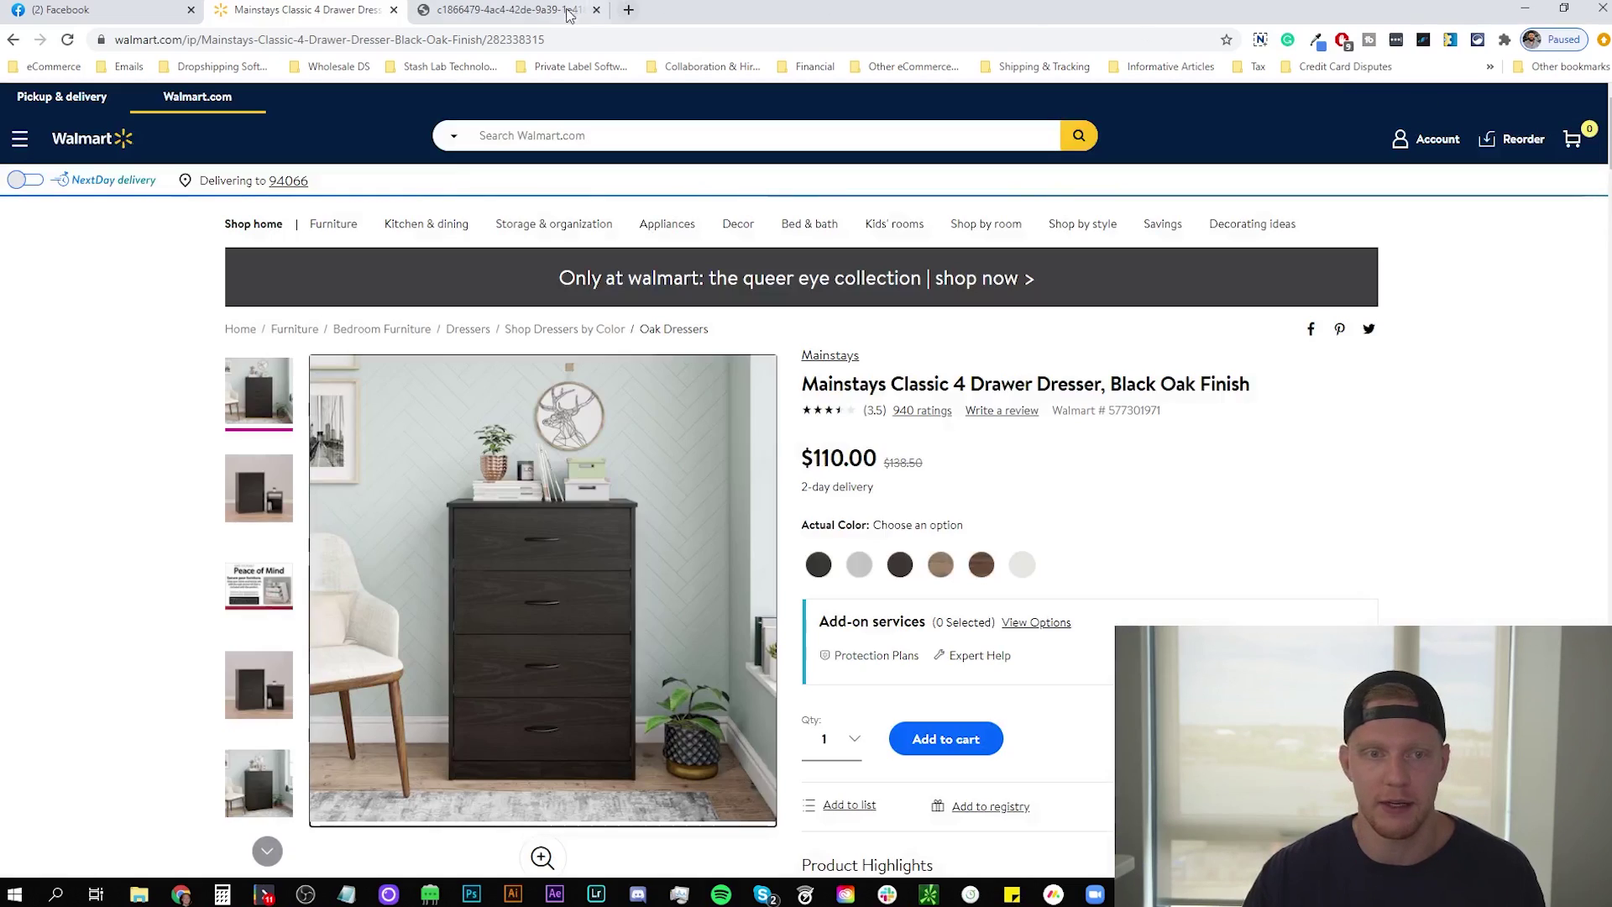
click(568, 15)
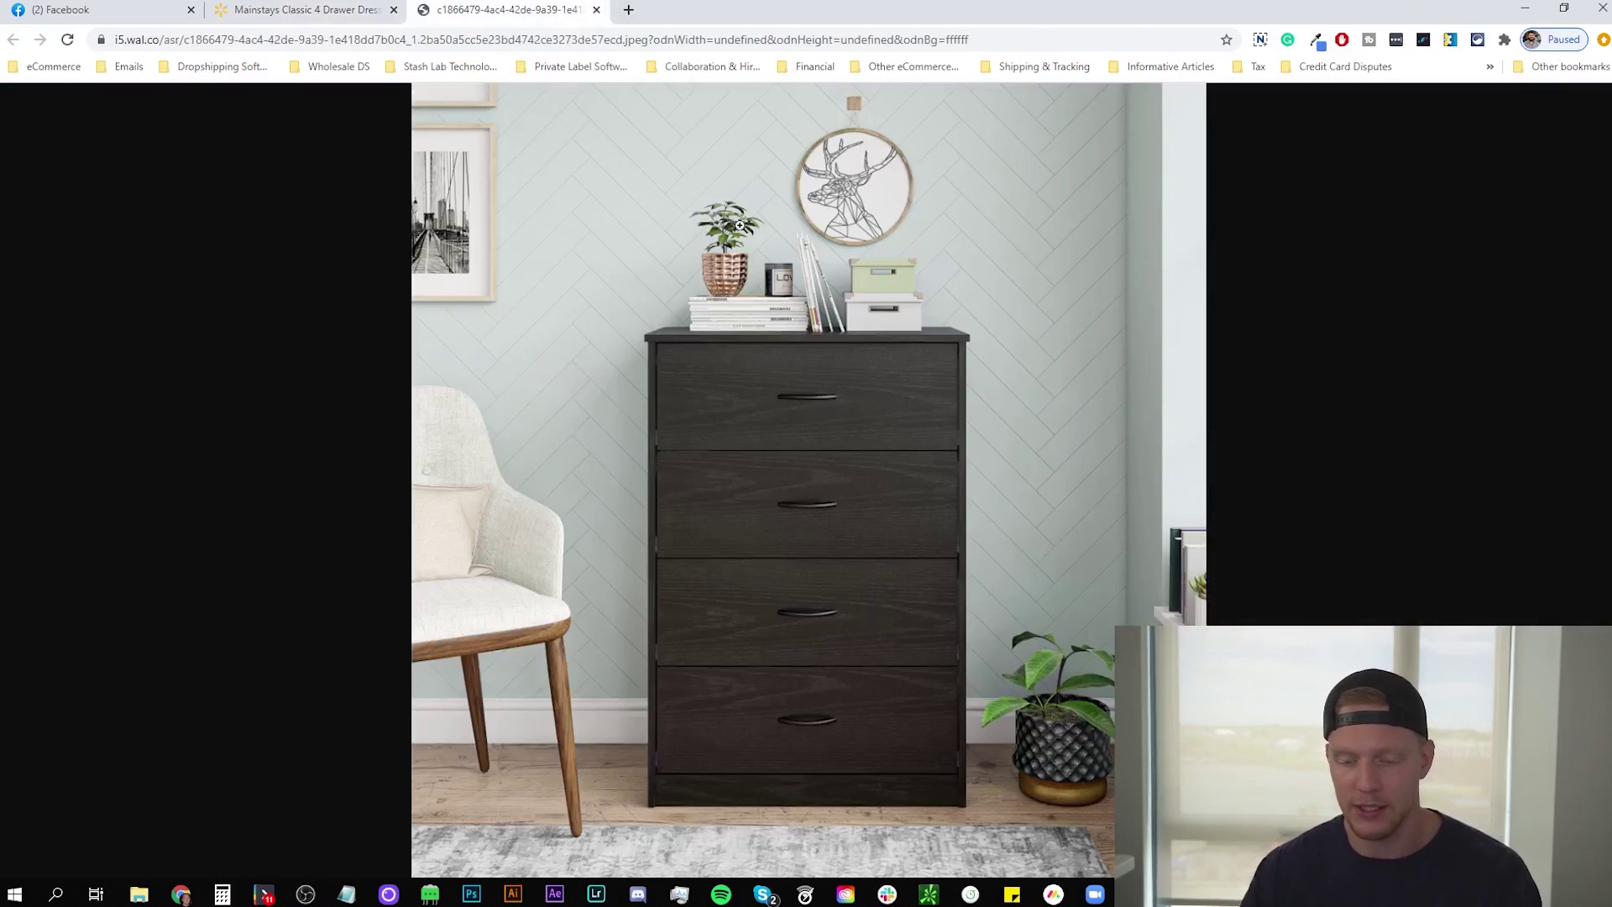
key(Print)
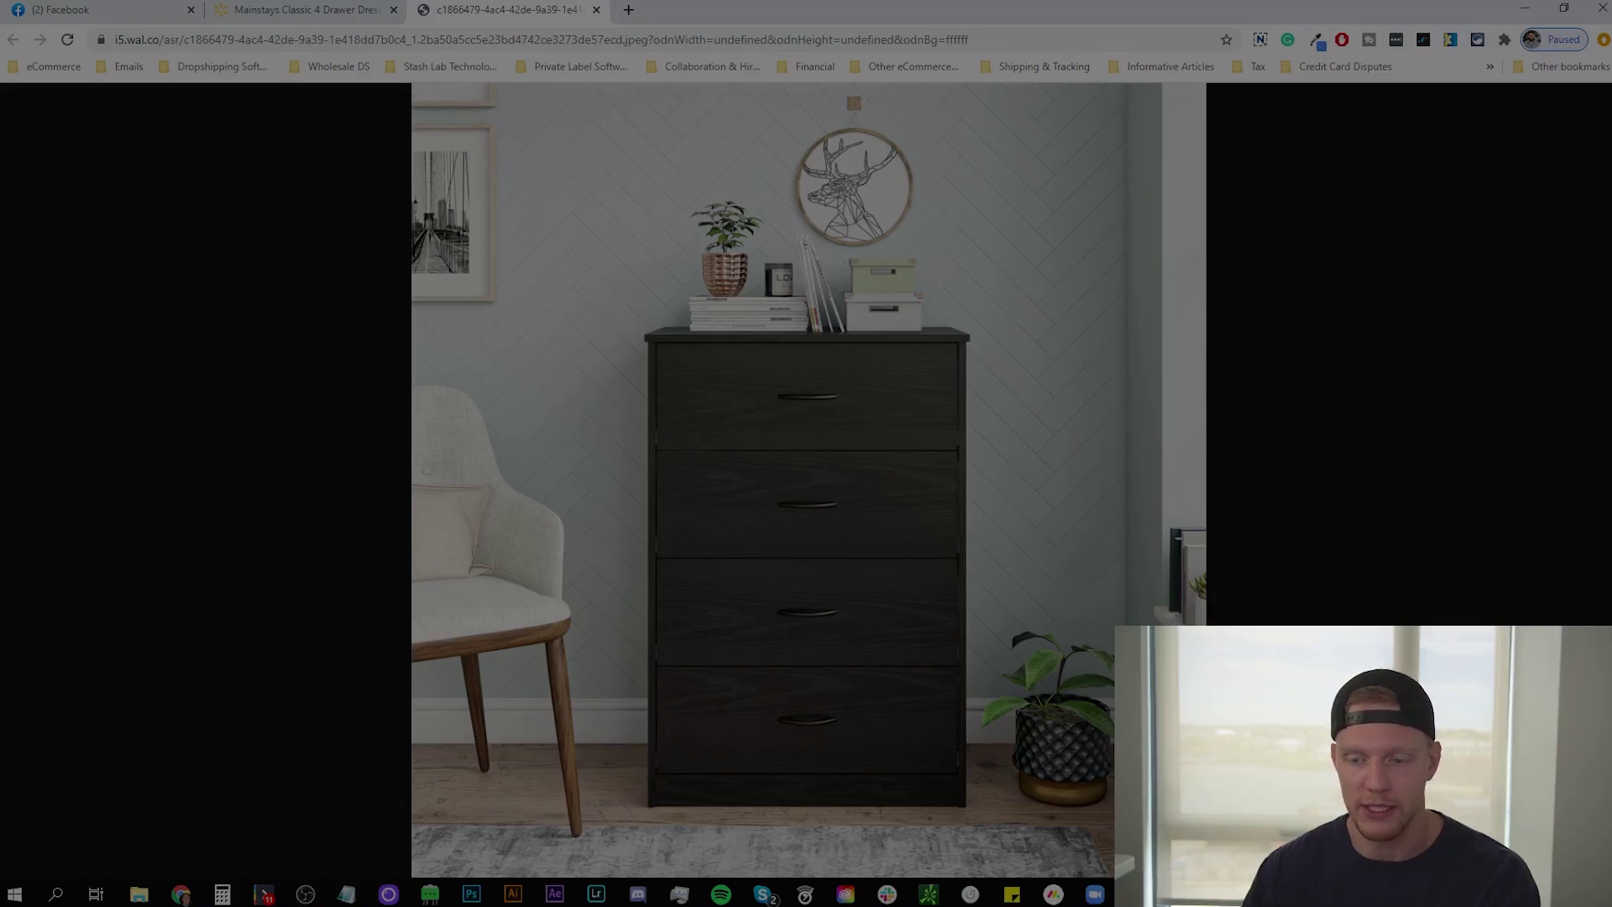
key(Escape)
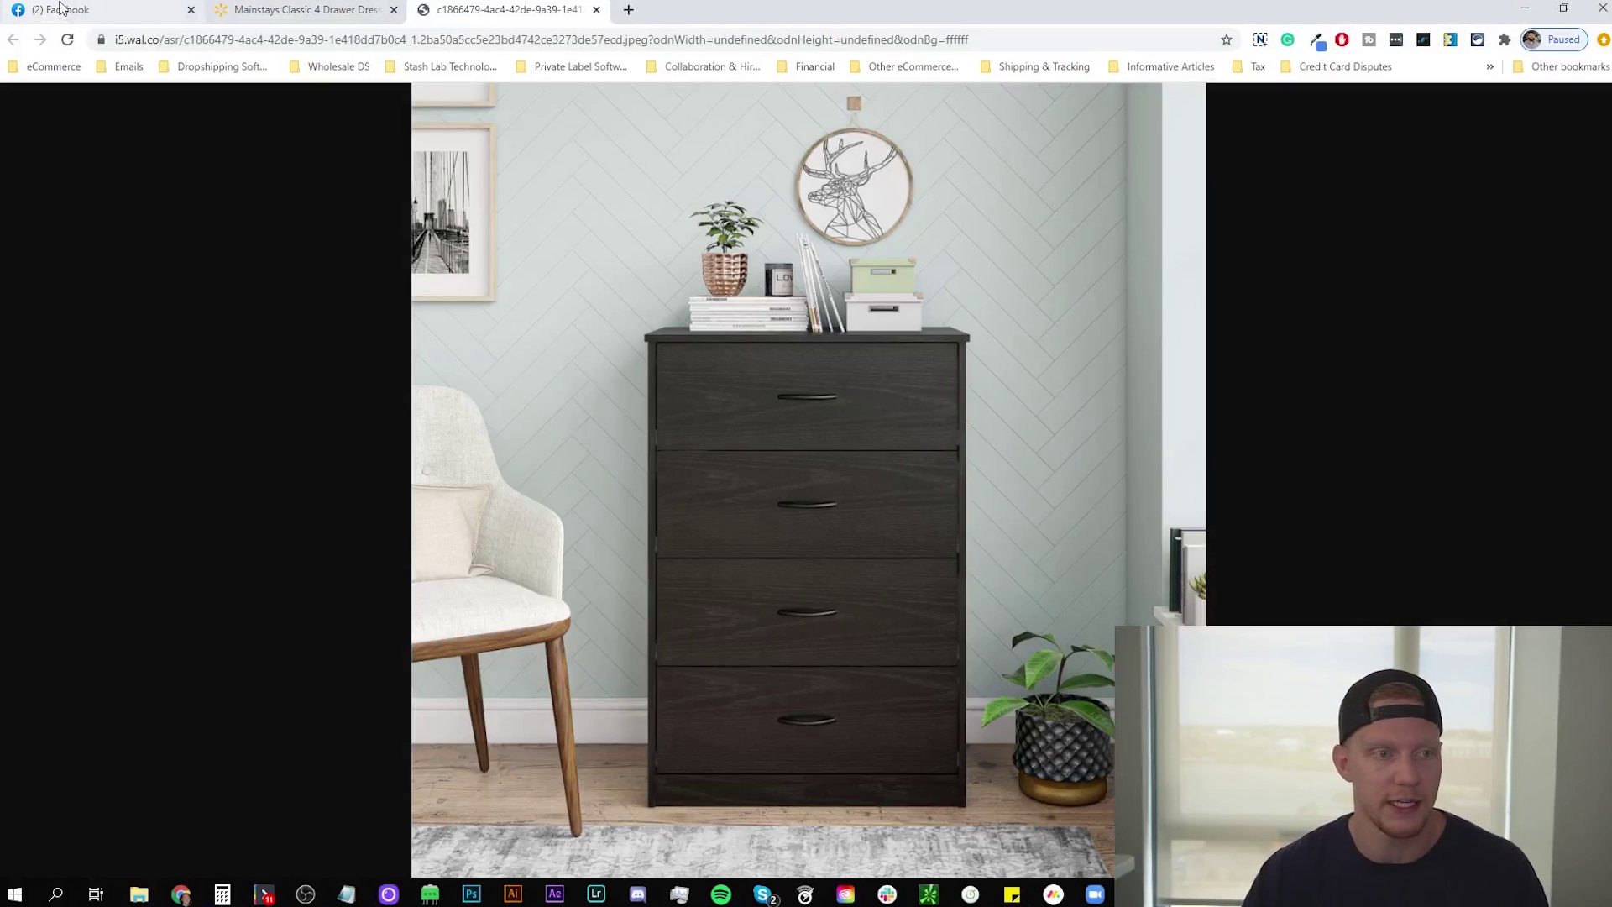
- Upload Screenshot_1.jpg as the listing's first photo (1 of 10)
click(117, 6)
click(137, 345)
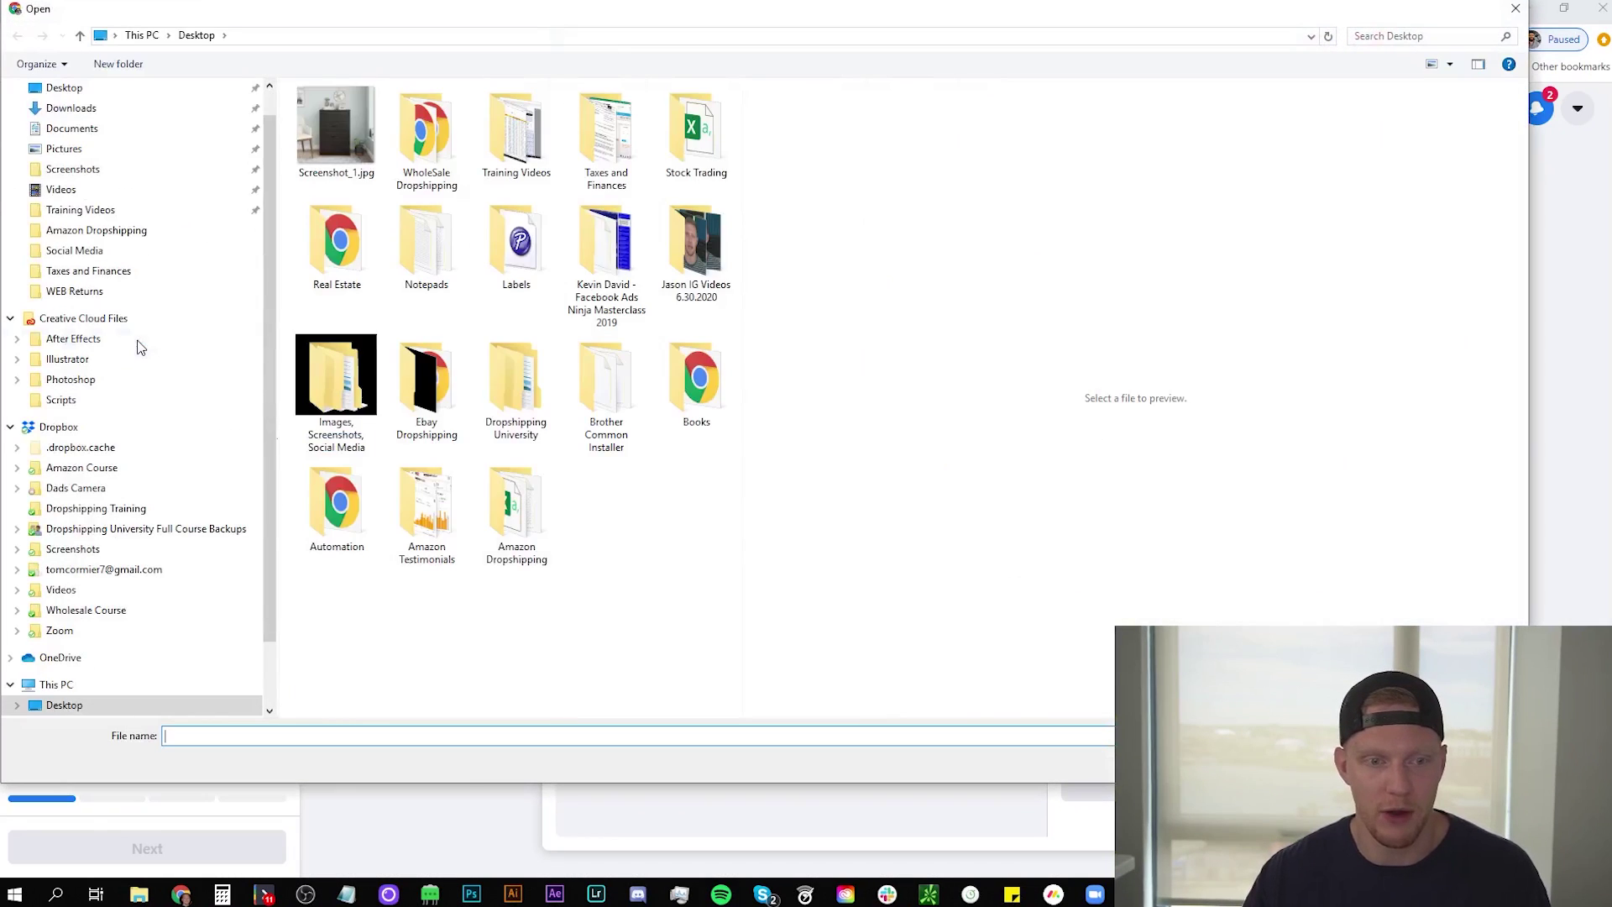
click(333, 126)
key(Return)
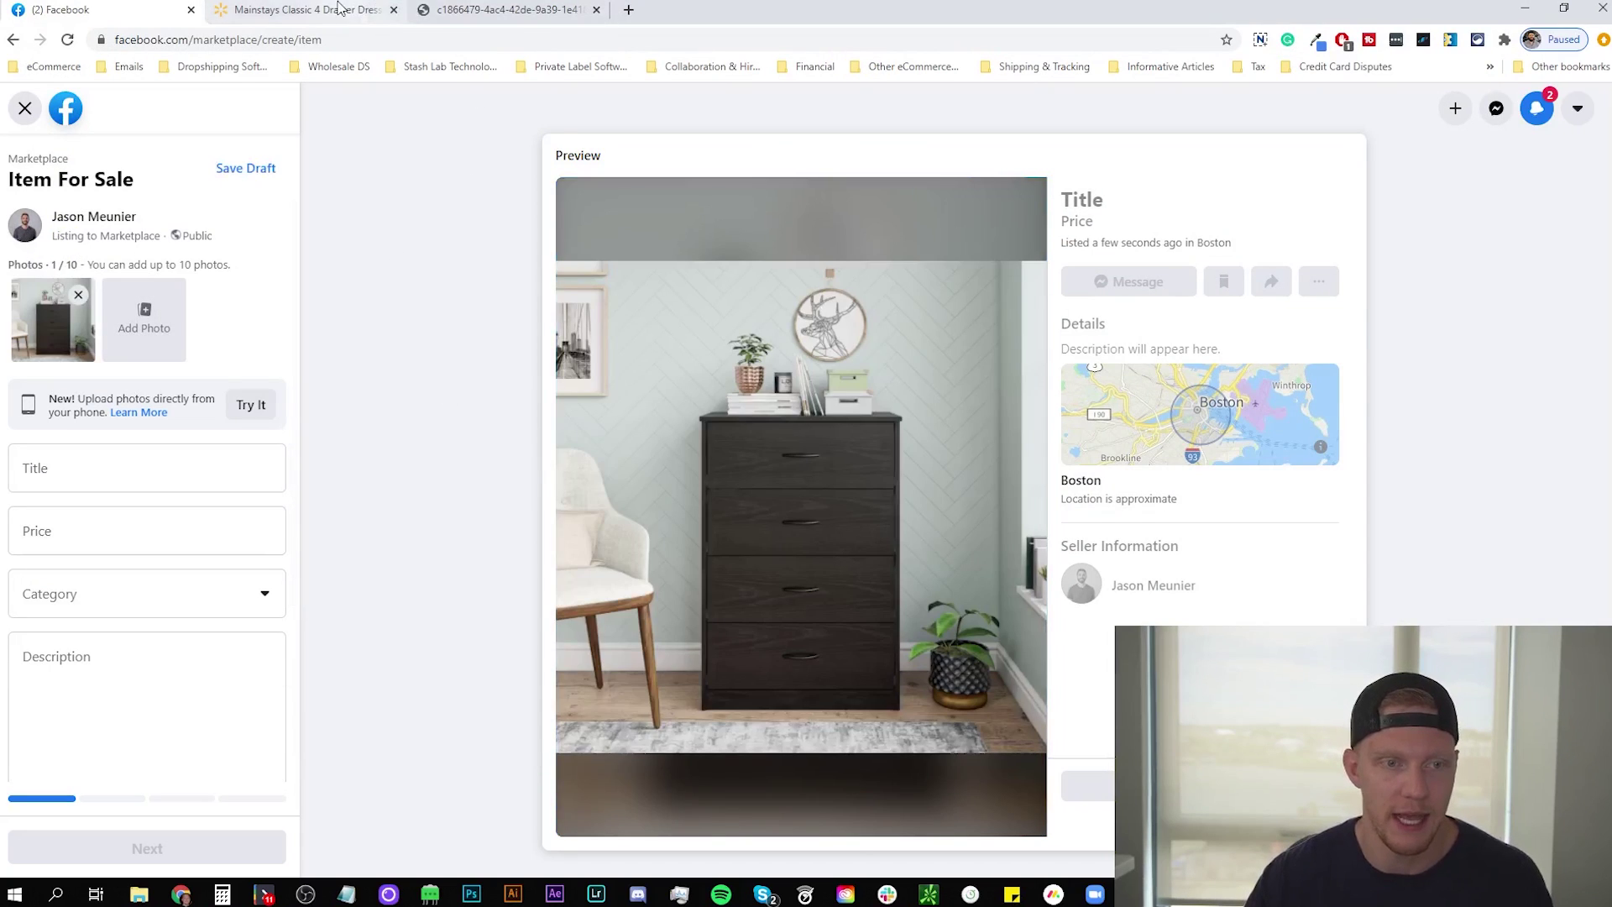
- Copy the Walmart dresser product name and paste it into the listing Title
click(302, 10)
click(267, 497)
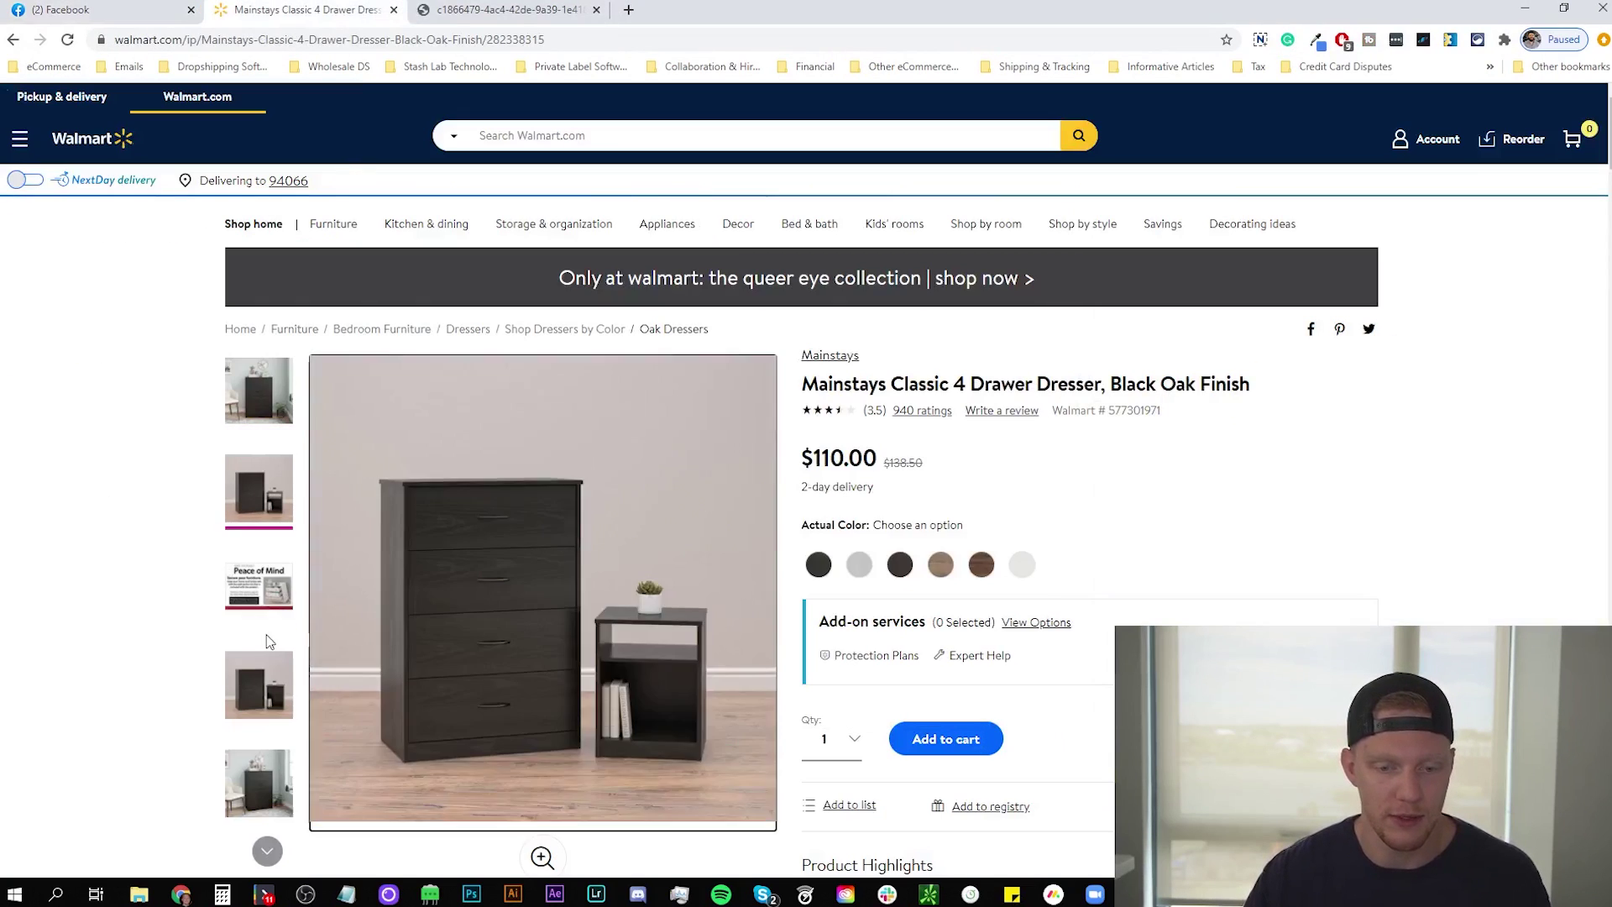
click(108, 12)
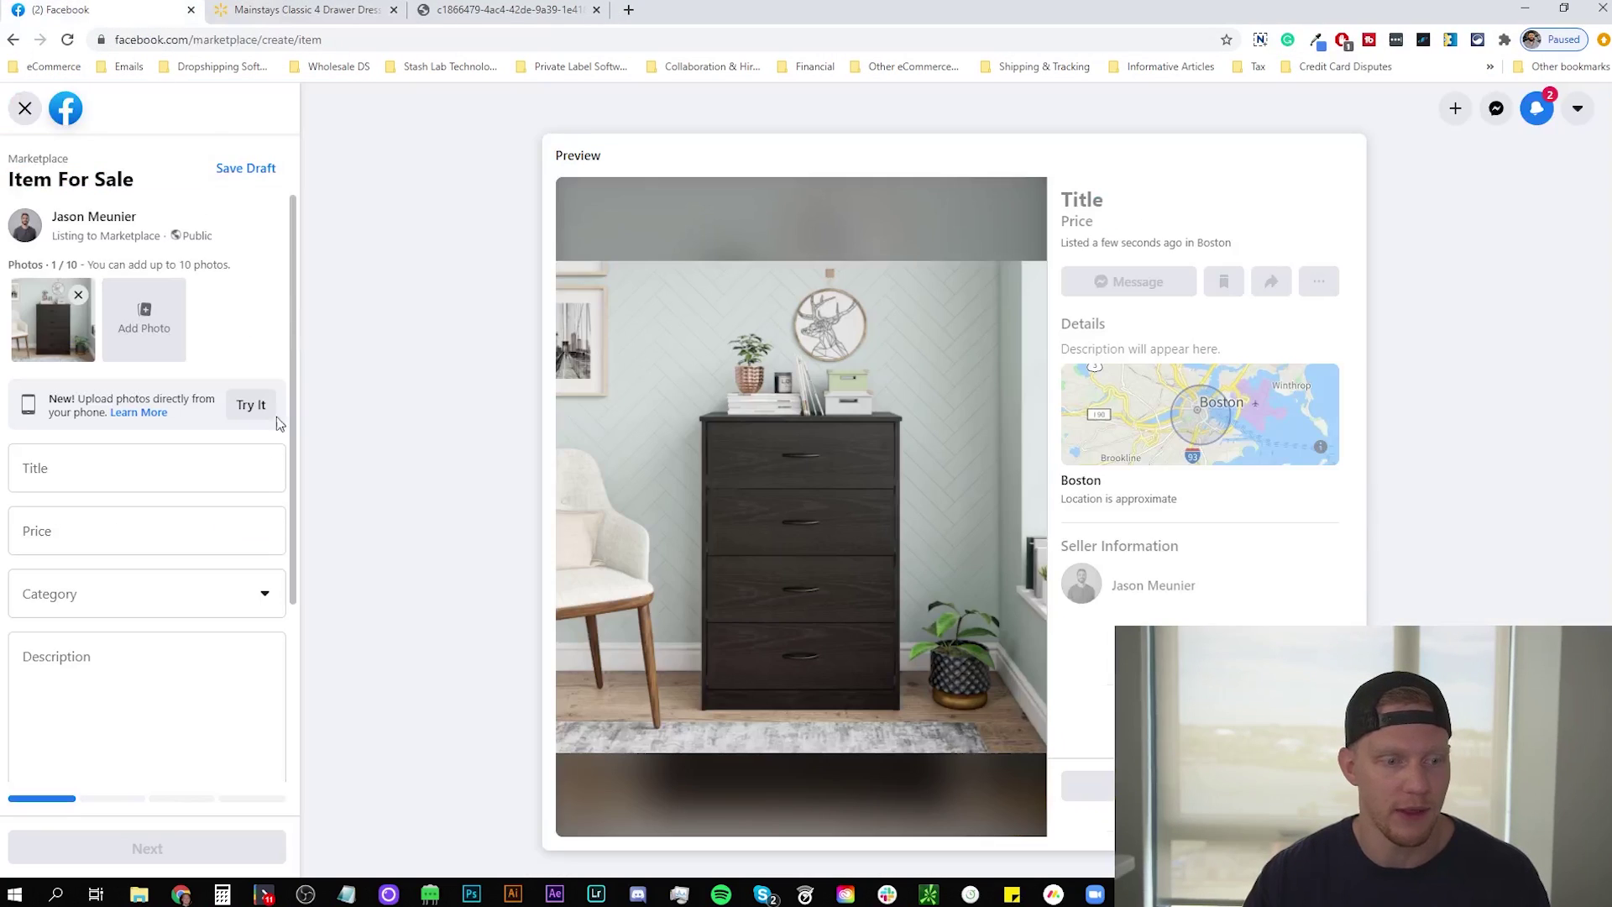
click(113, 484)
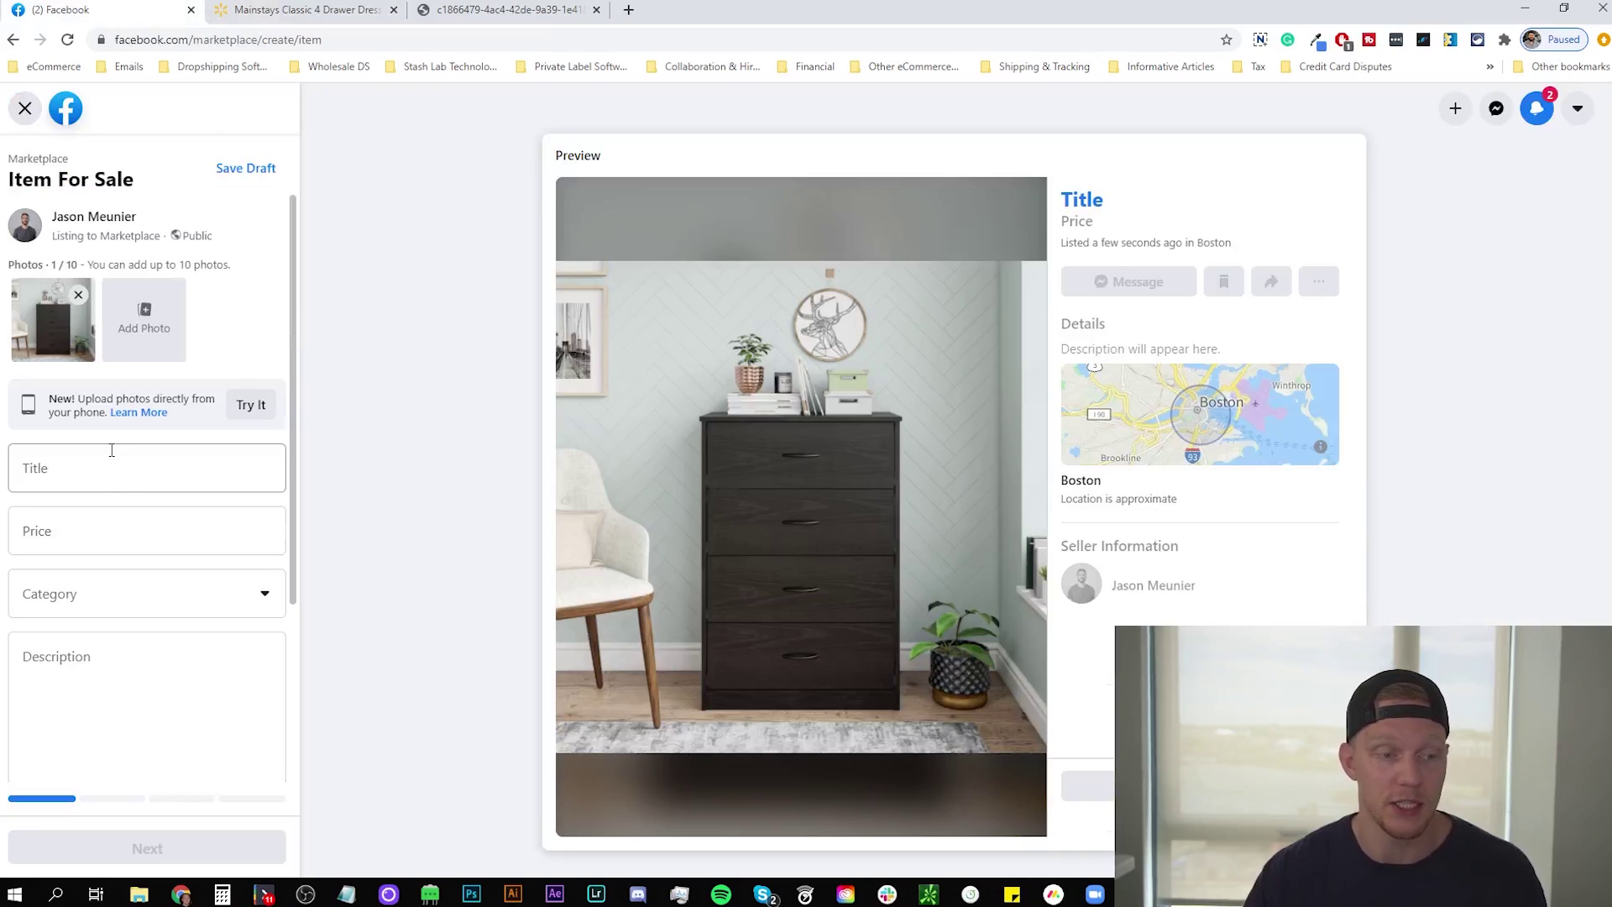
click(340, 11)
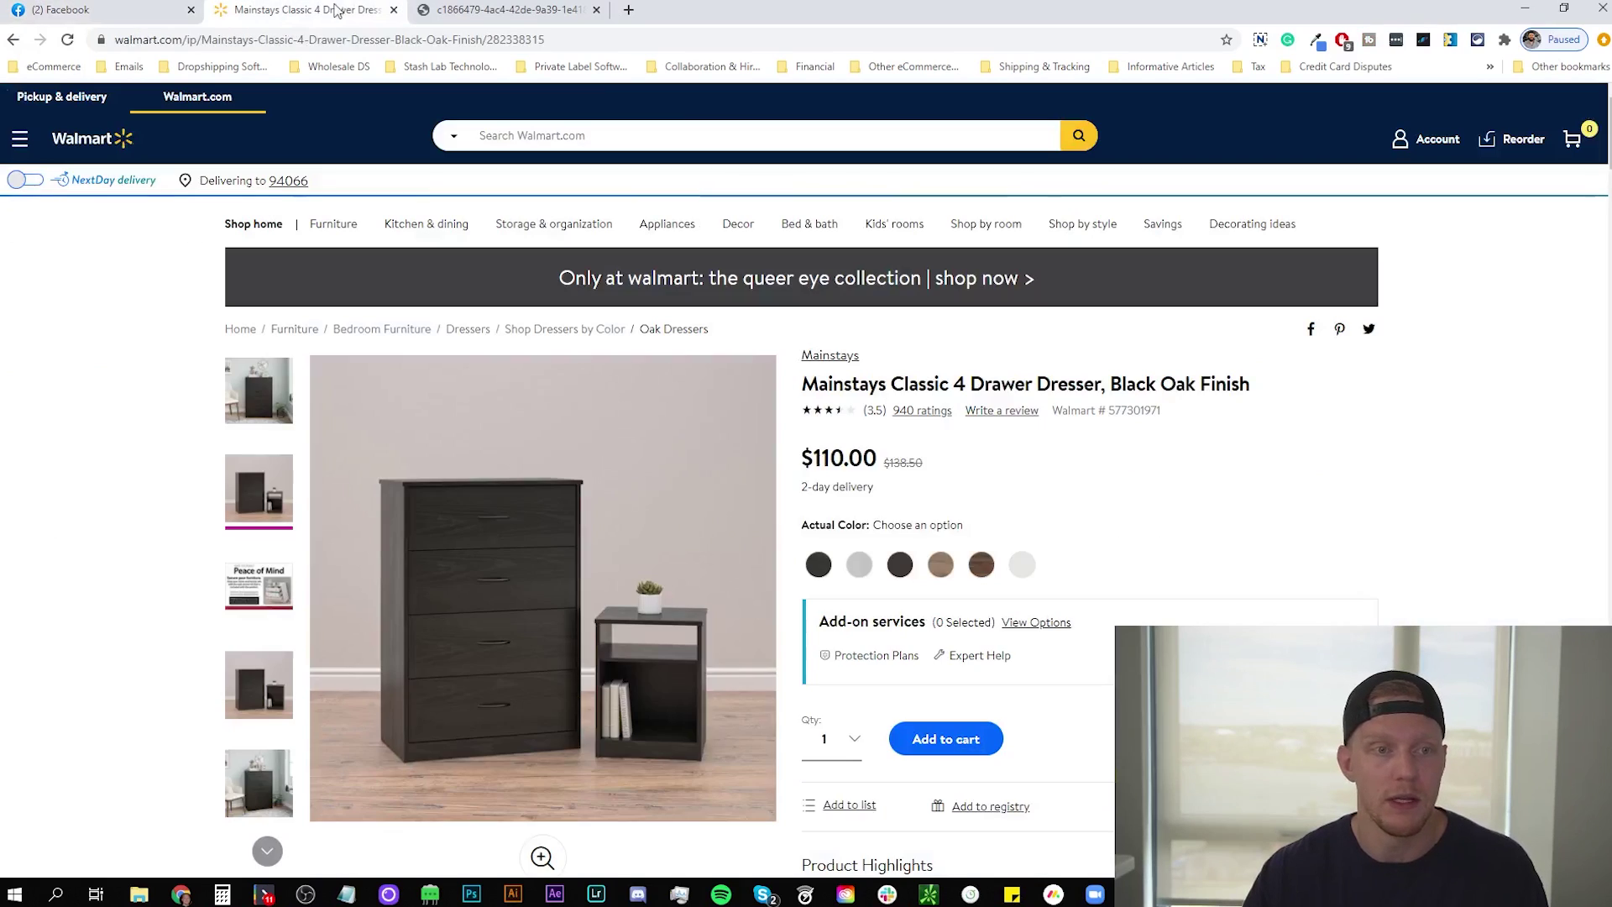
drag(1244, 383, 801, 387)
right_click(1203, 388)
click(1234, 409)
click(94, 11)
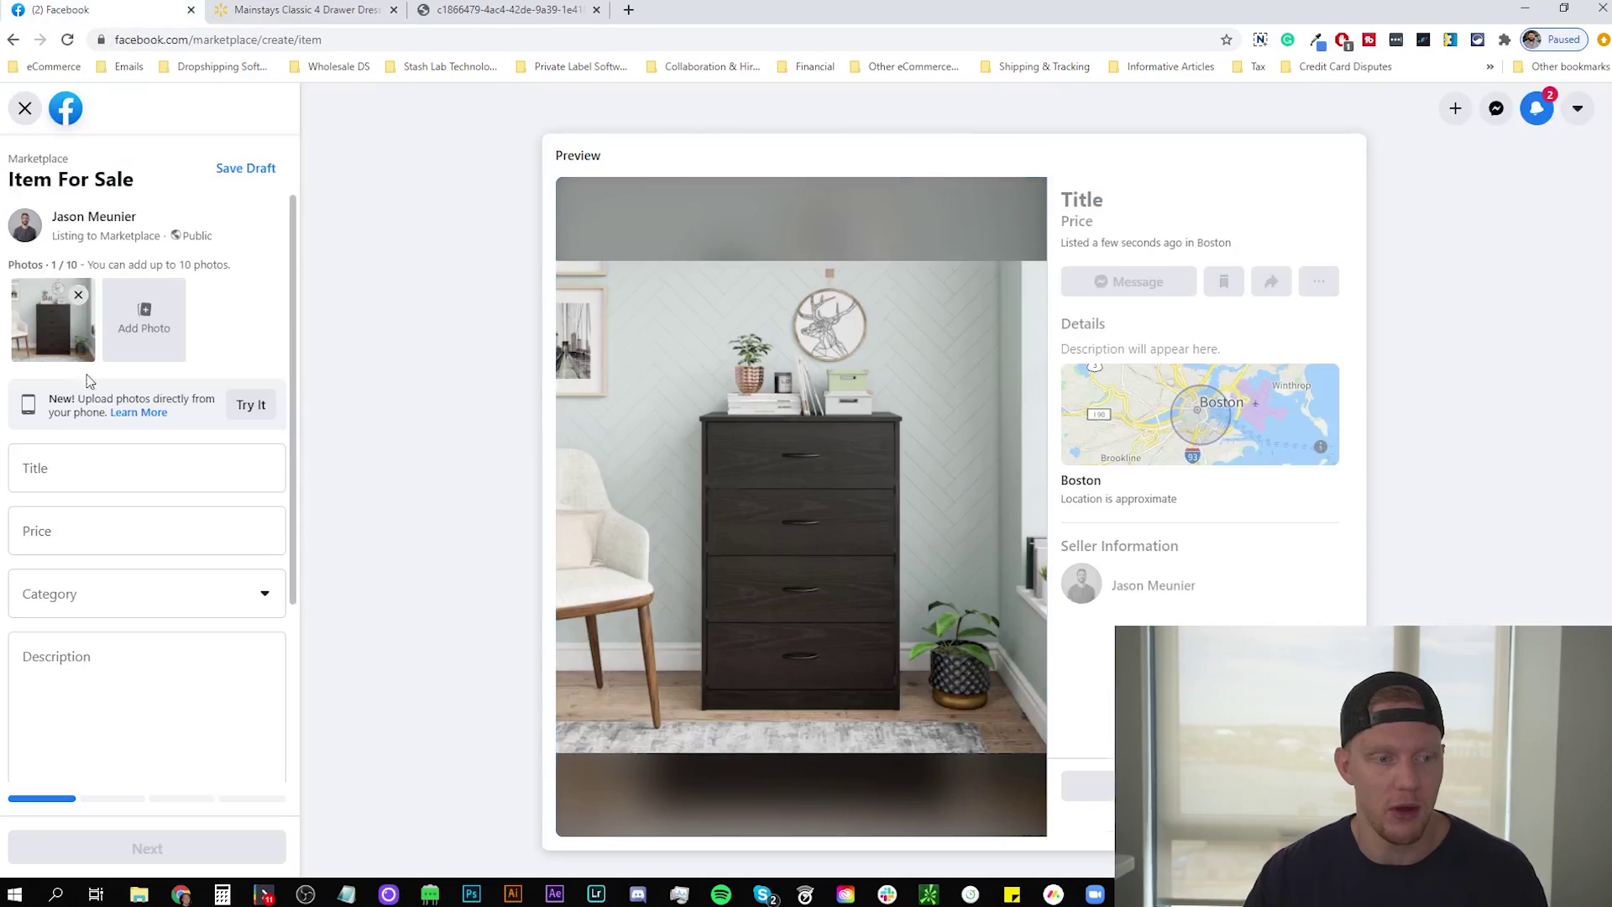
click(97, 477)
key(ctrl+v)
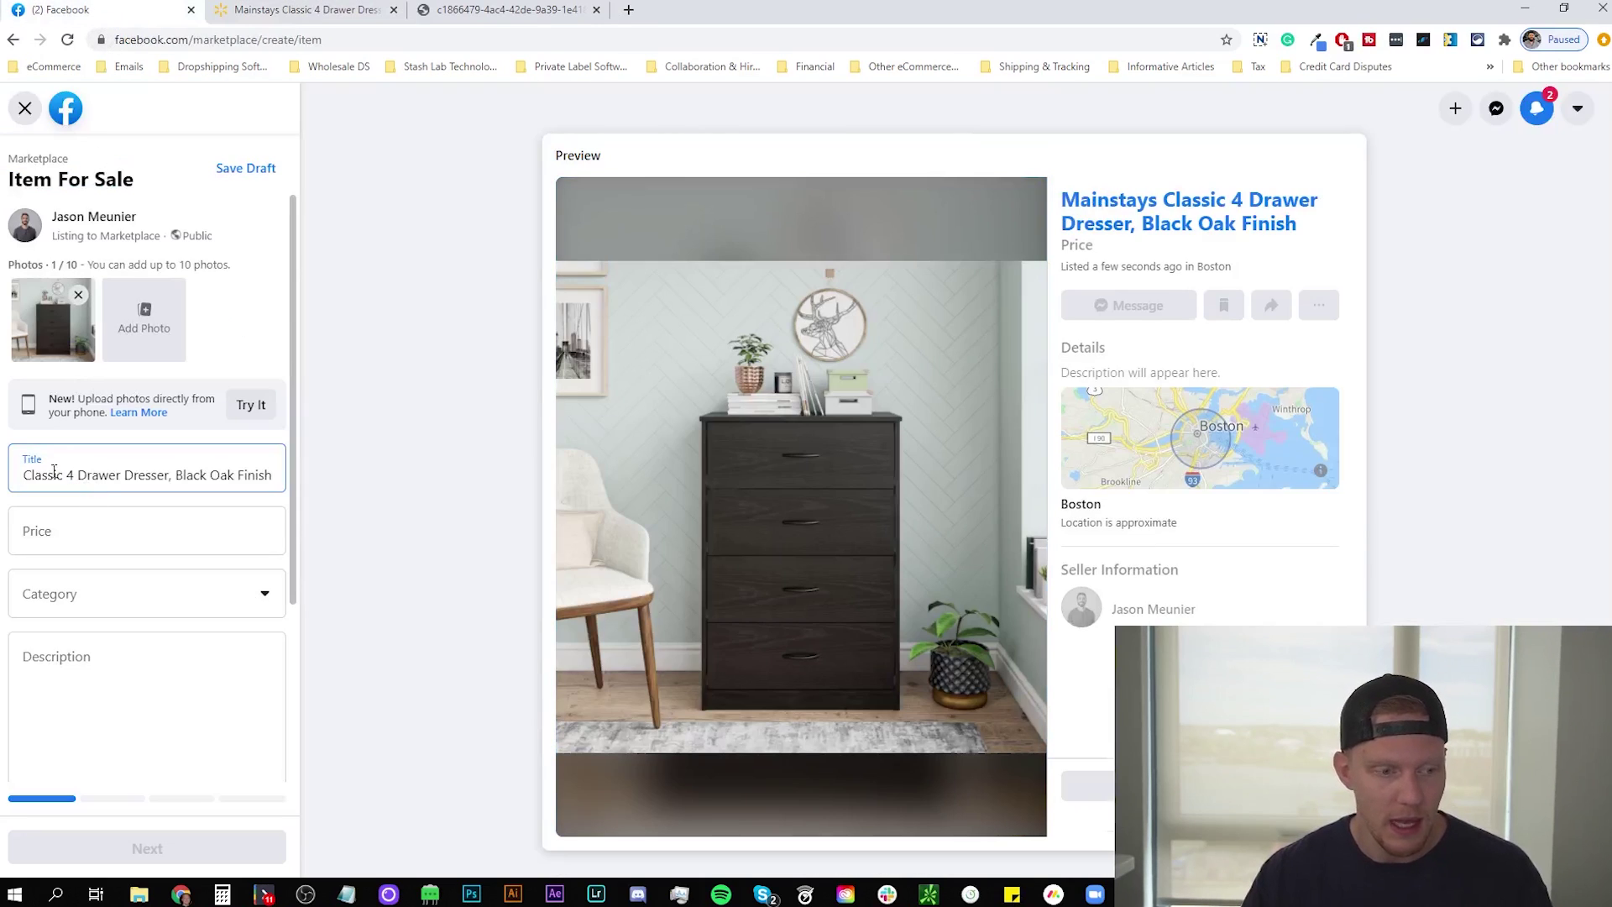
- Remove 'Mainstays' and the comma from the title and append 'Bedroom Furniture'
drag(27, 477, 2, 486)
key(BackSpace)
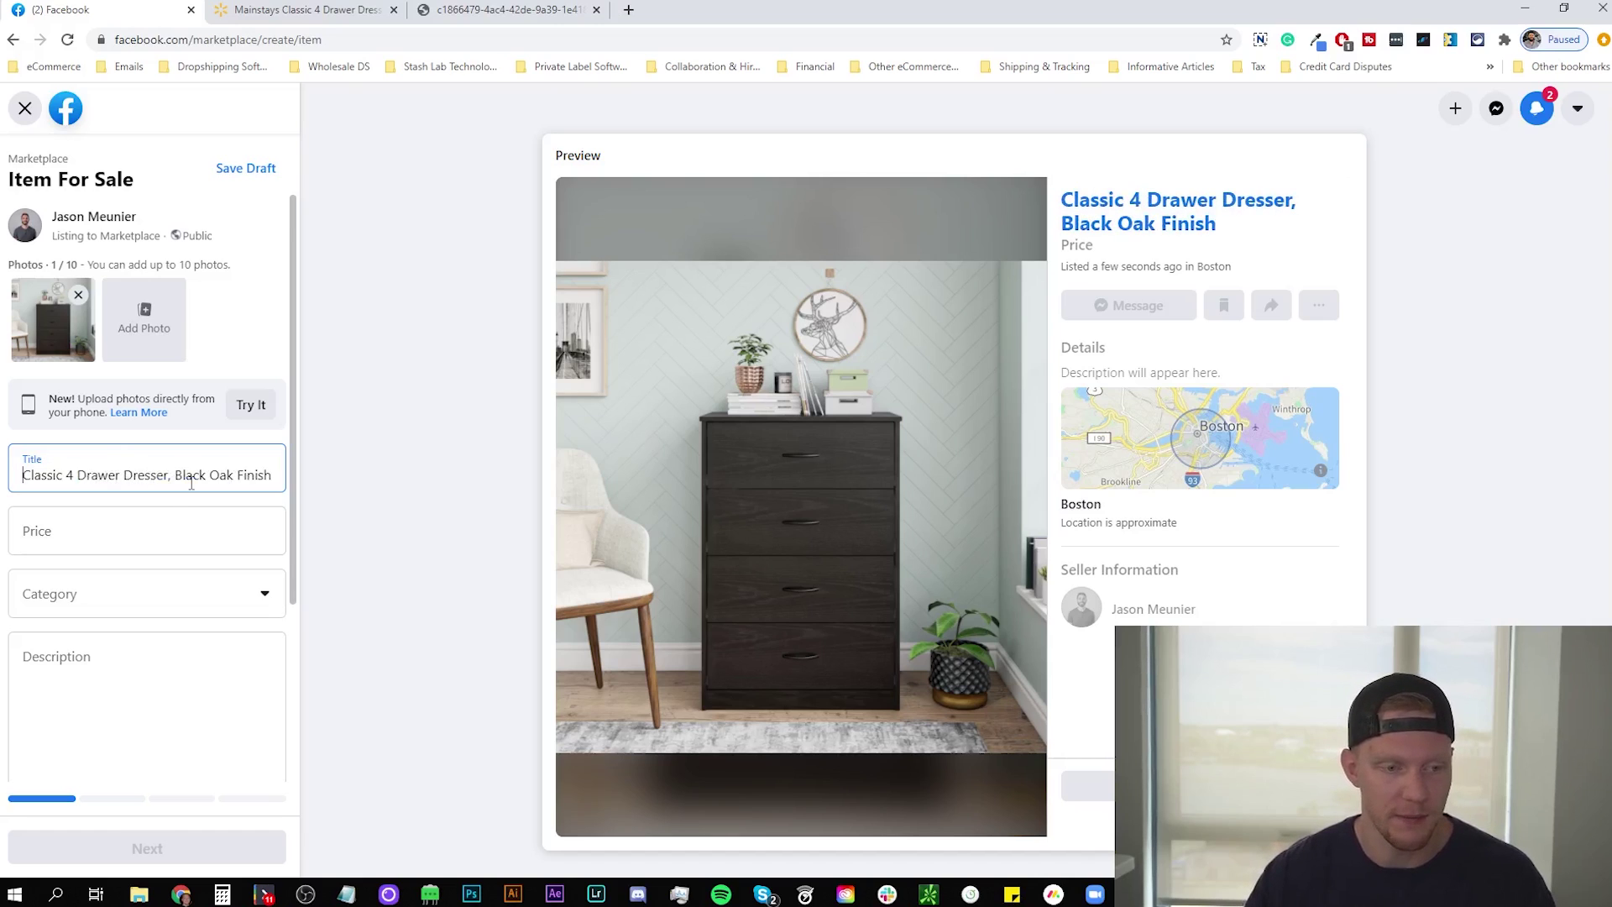
key(BackSpace)
key(BackSpace)
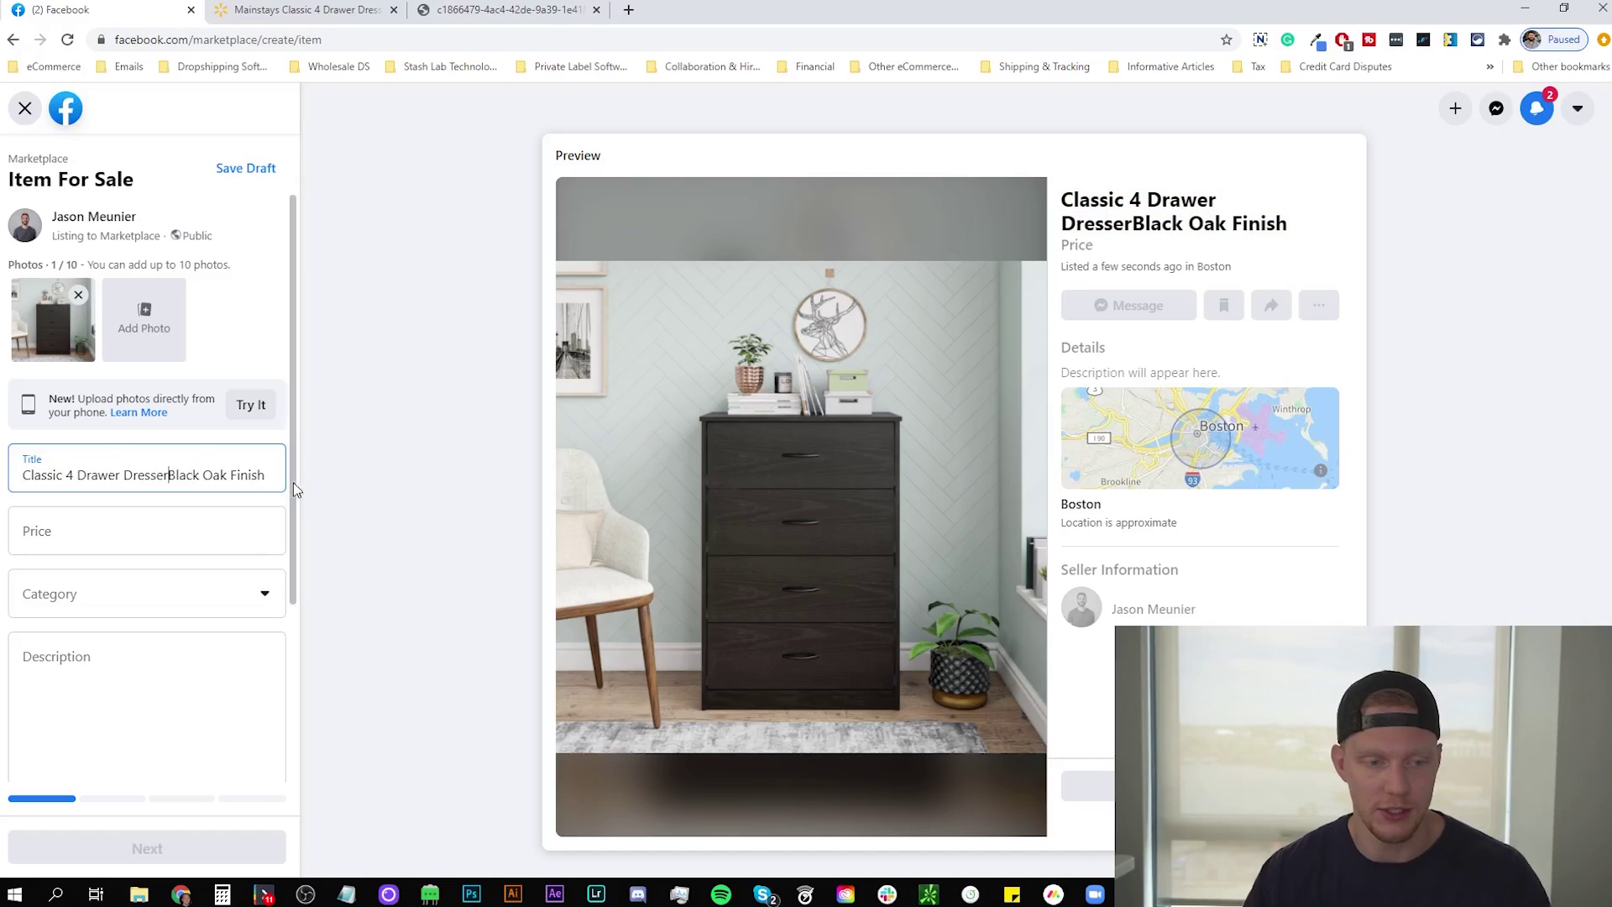
click(276, 475)
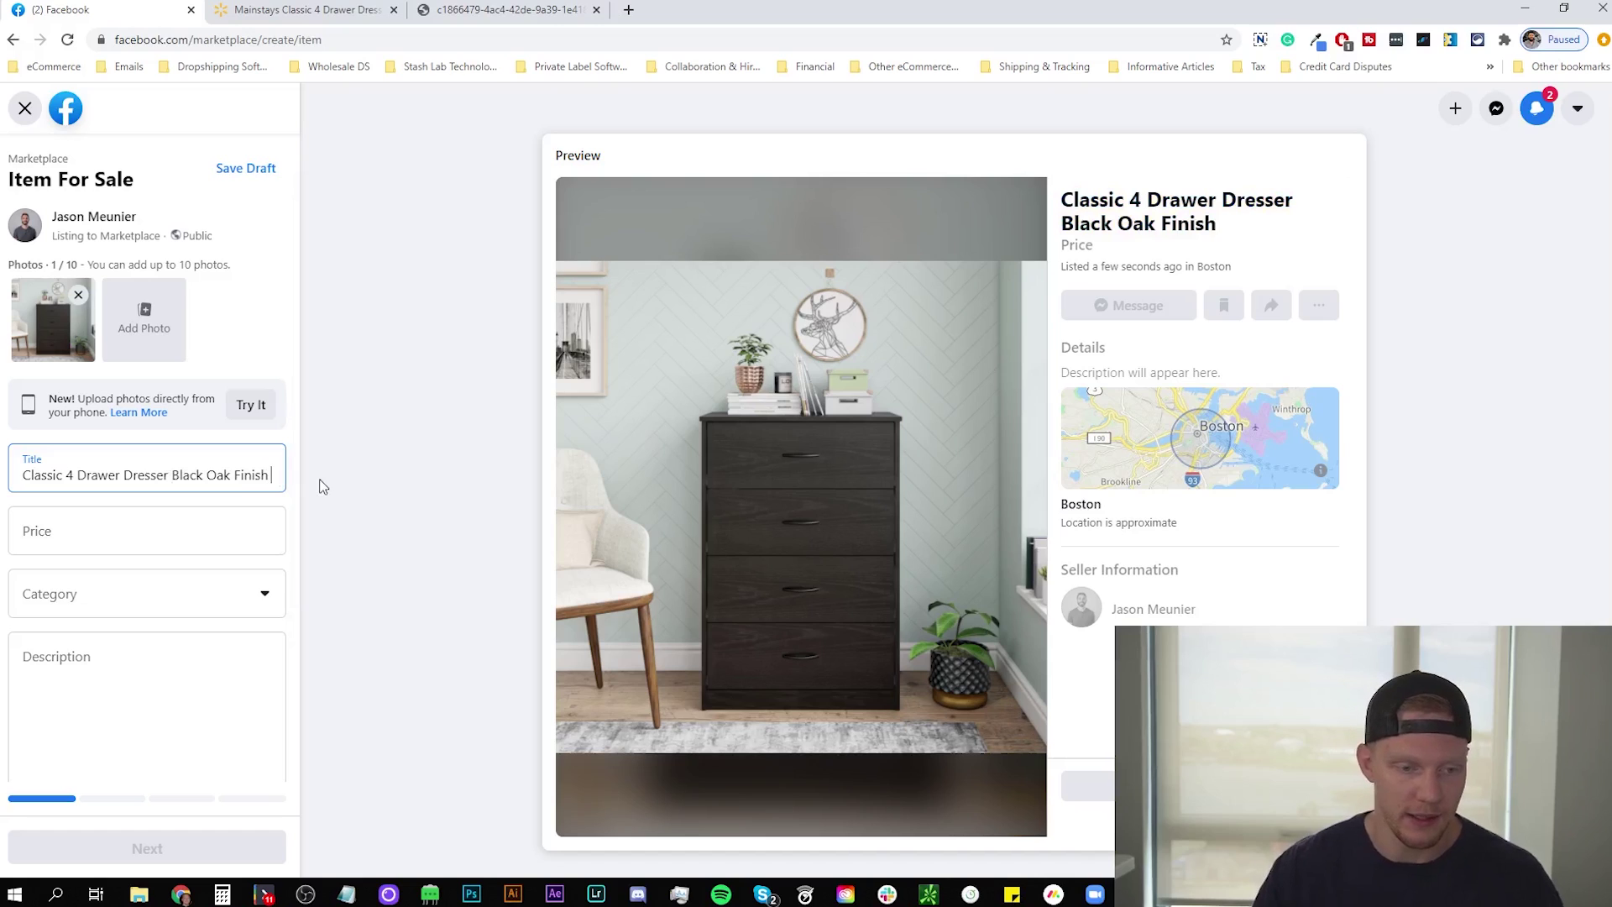
text(Bedroom)
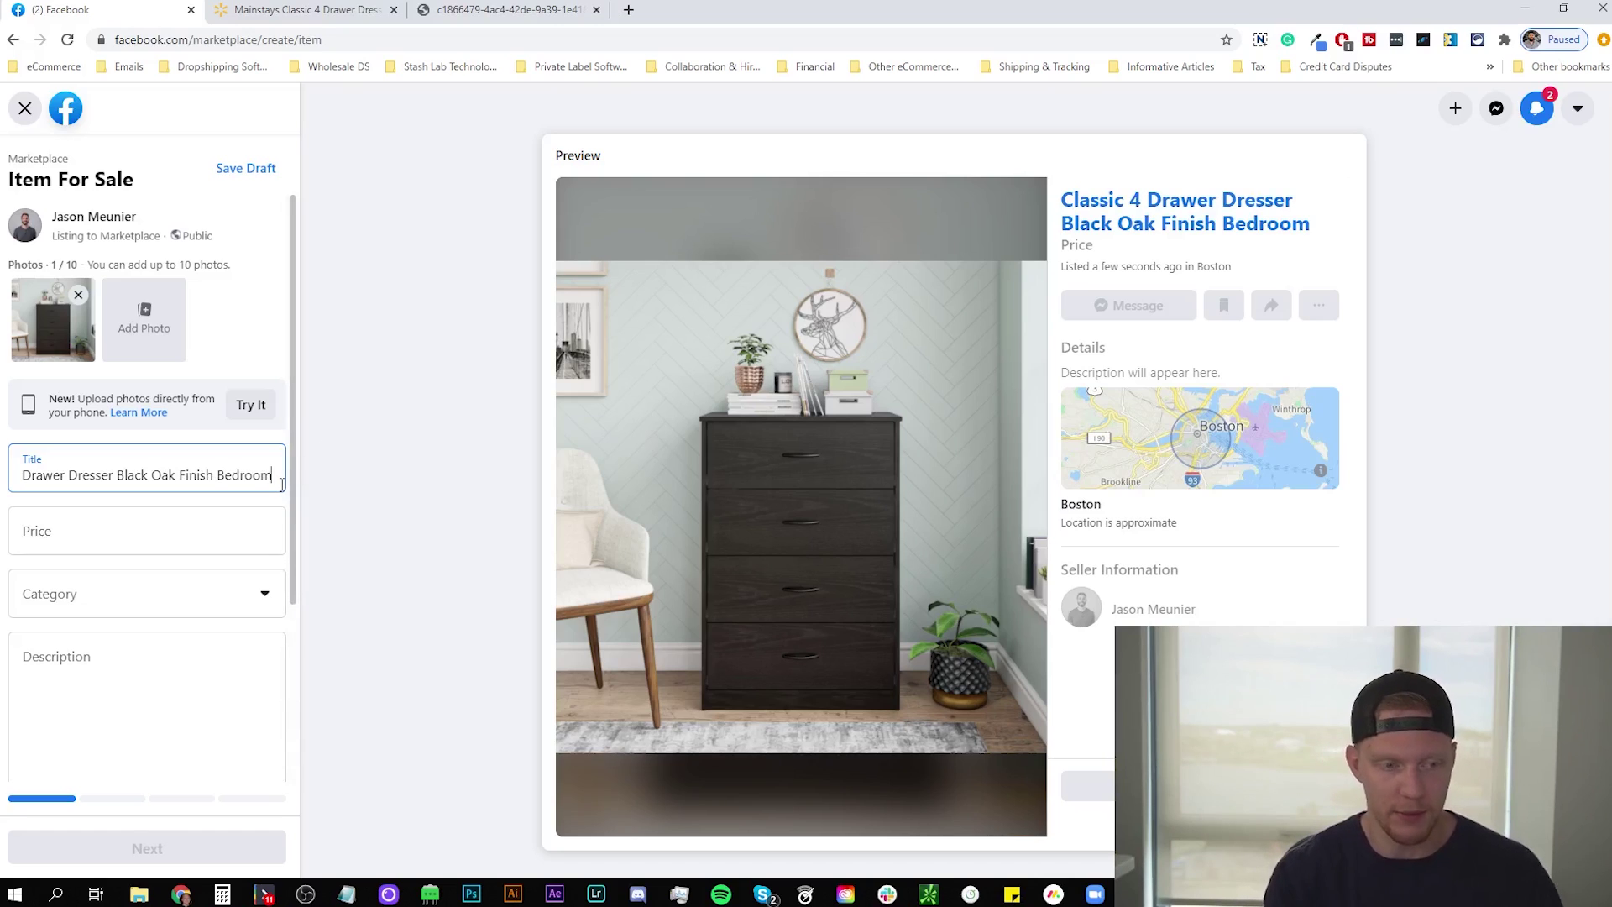
text(Furnitur)
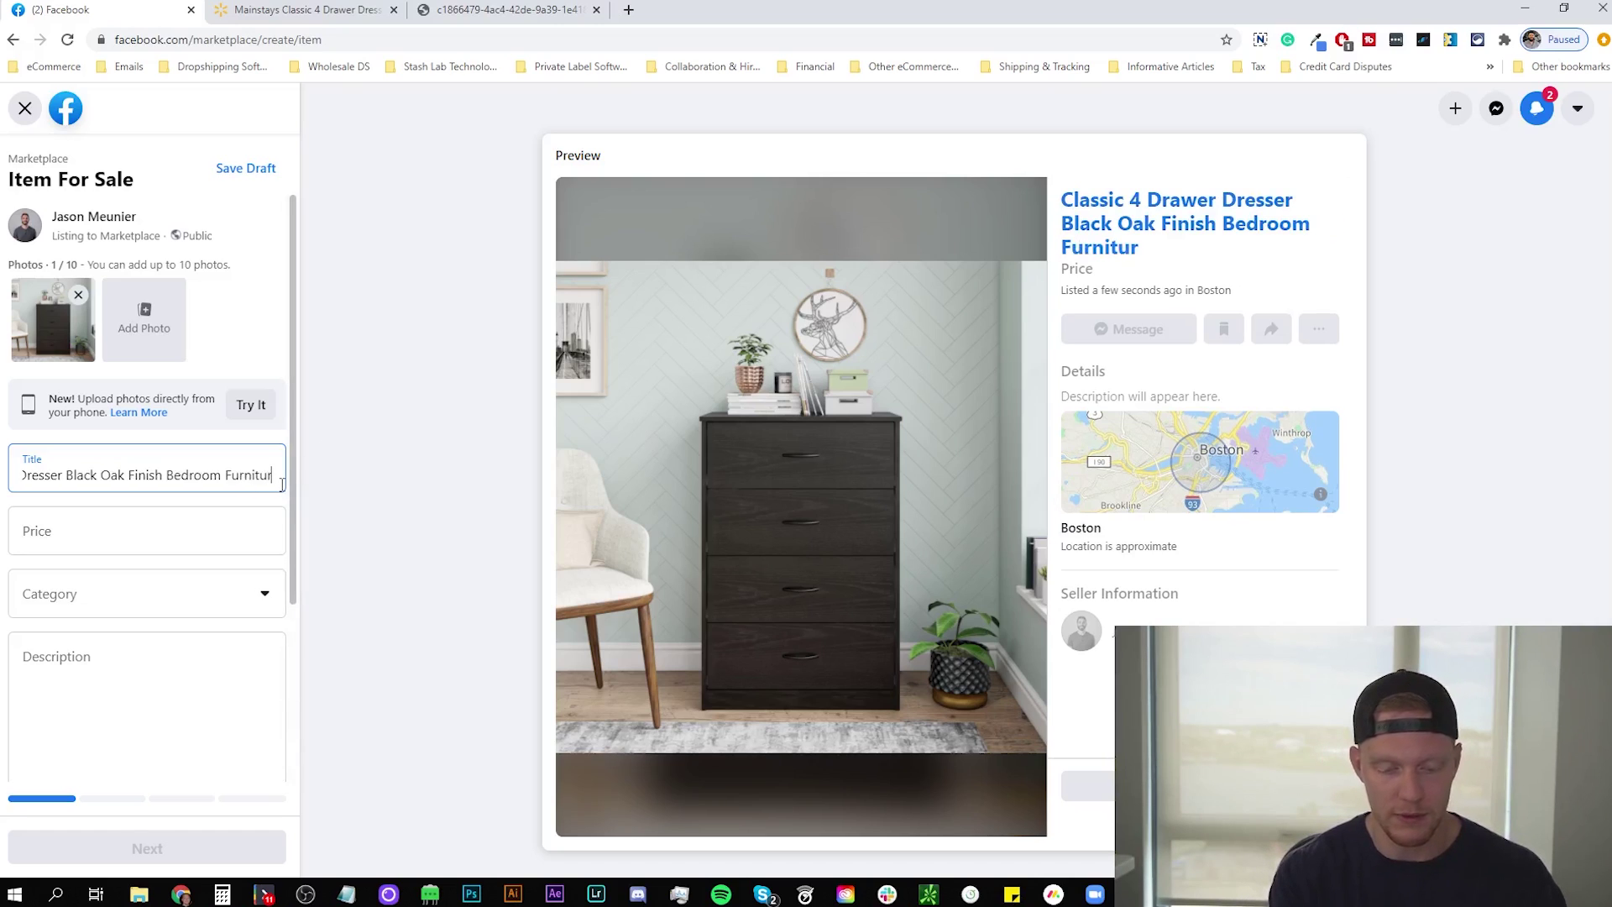
text(e)
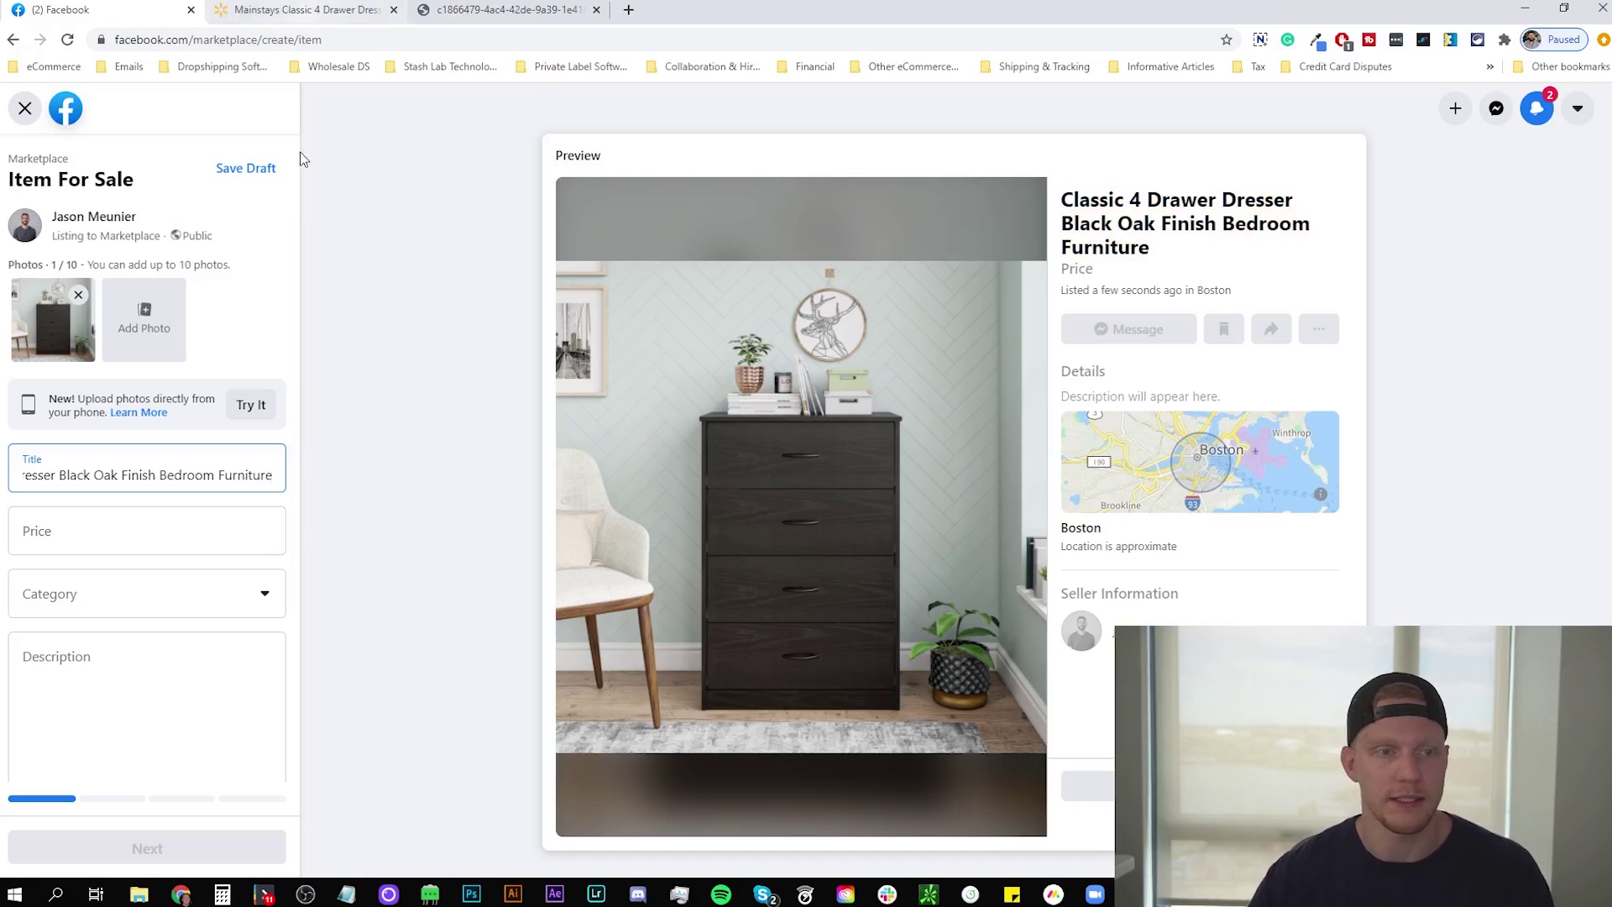
click(382, 491)
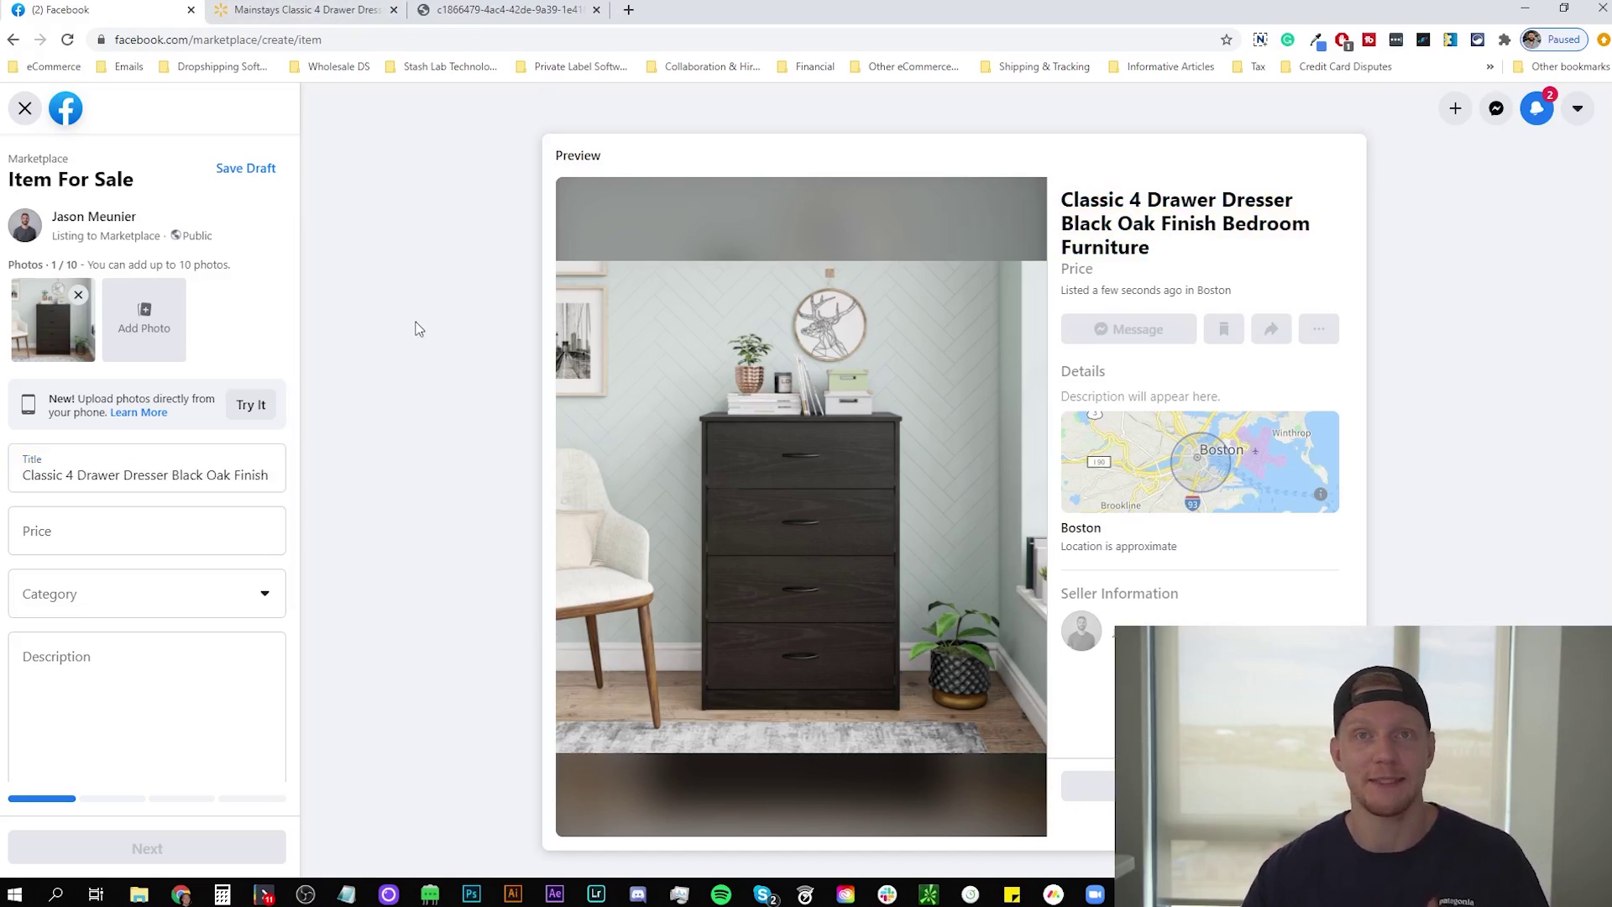
click(307, 12)
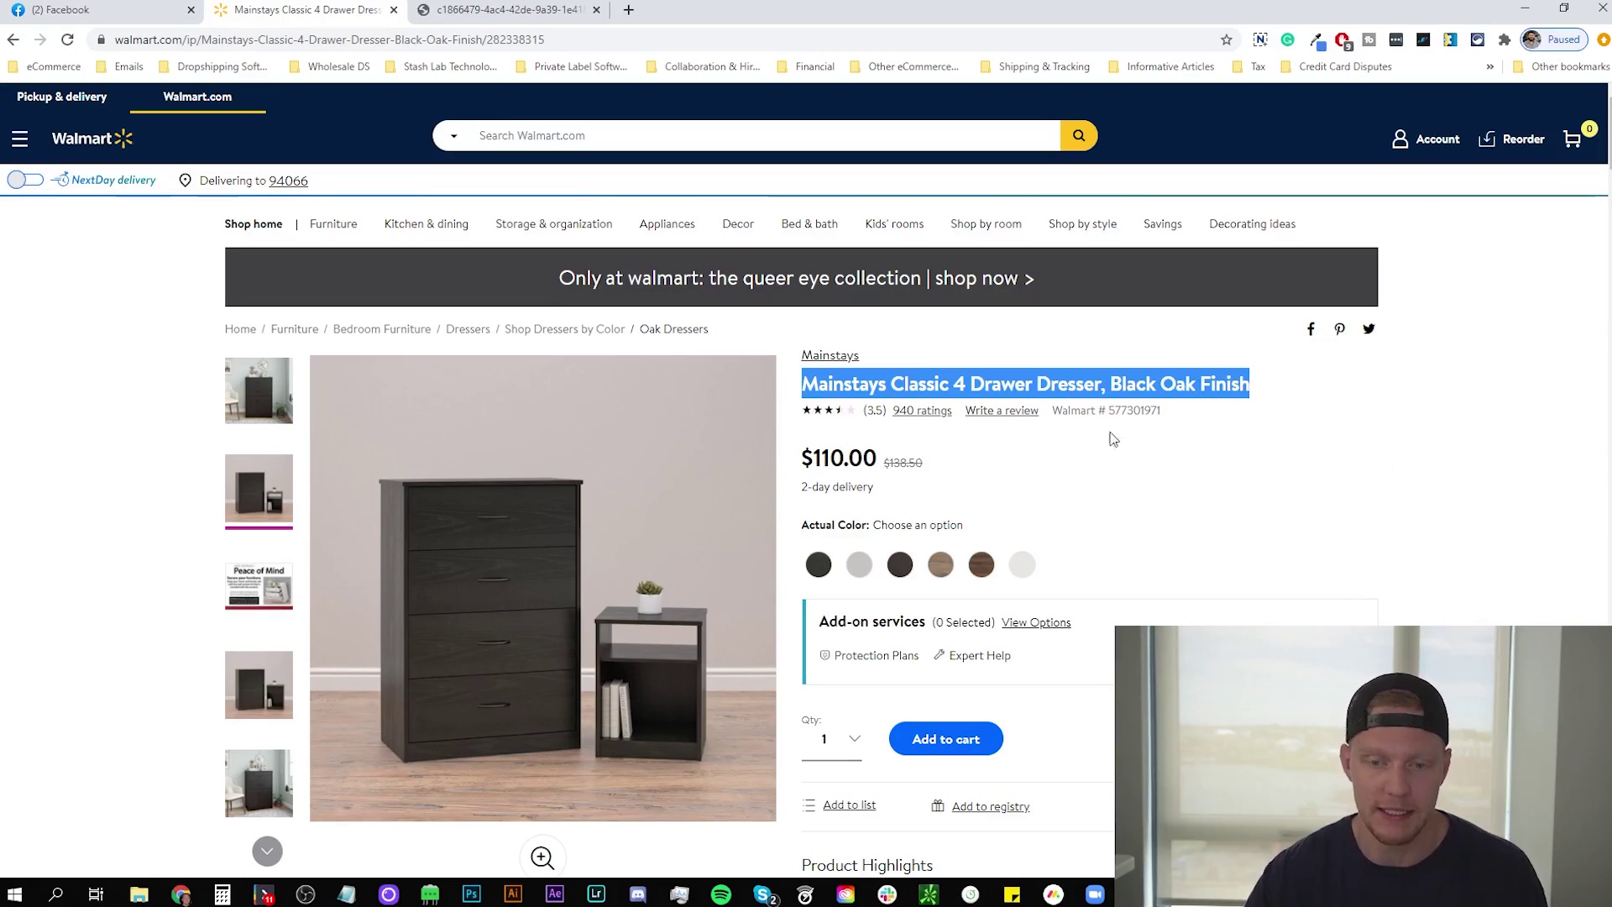
click(101, 10)
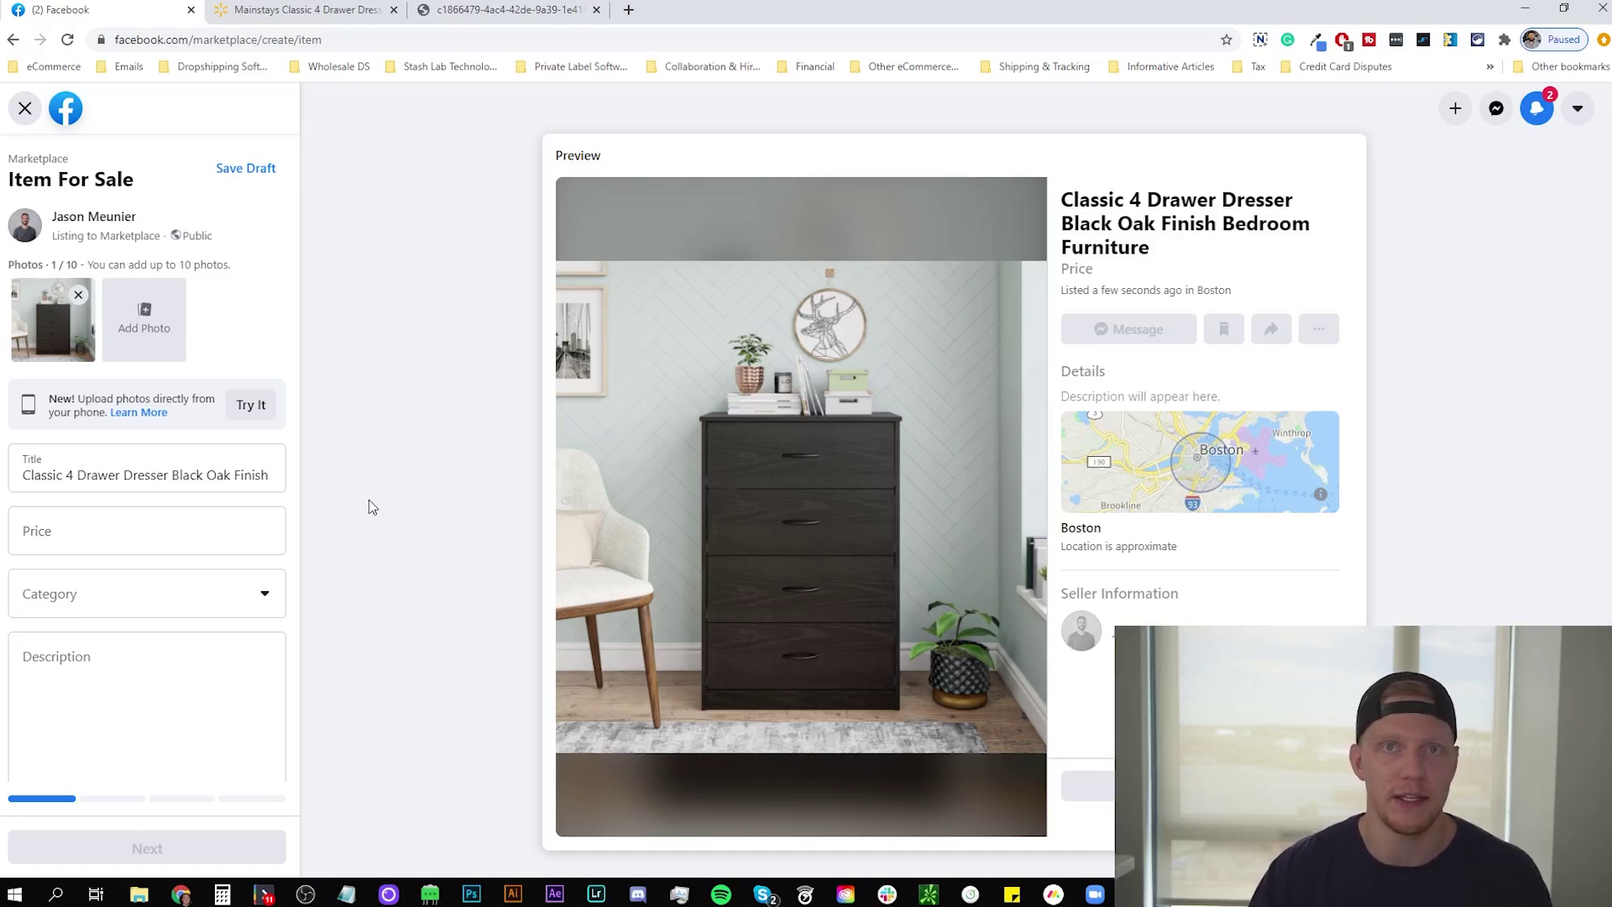
- Set the listing price to 130
click(91, 536)
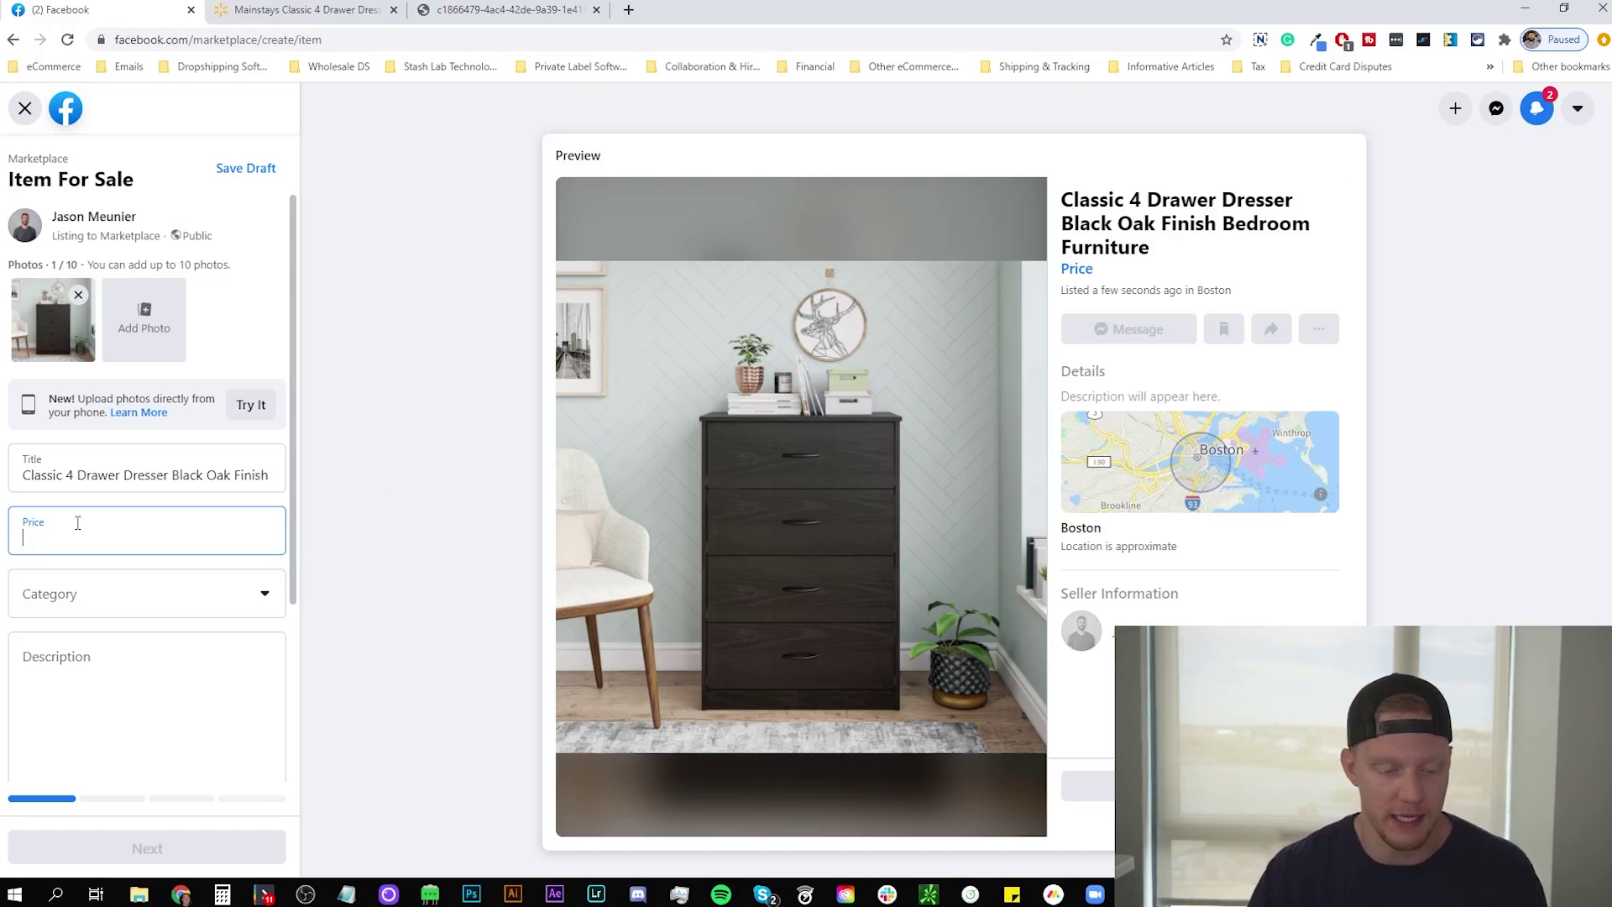
text(130)
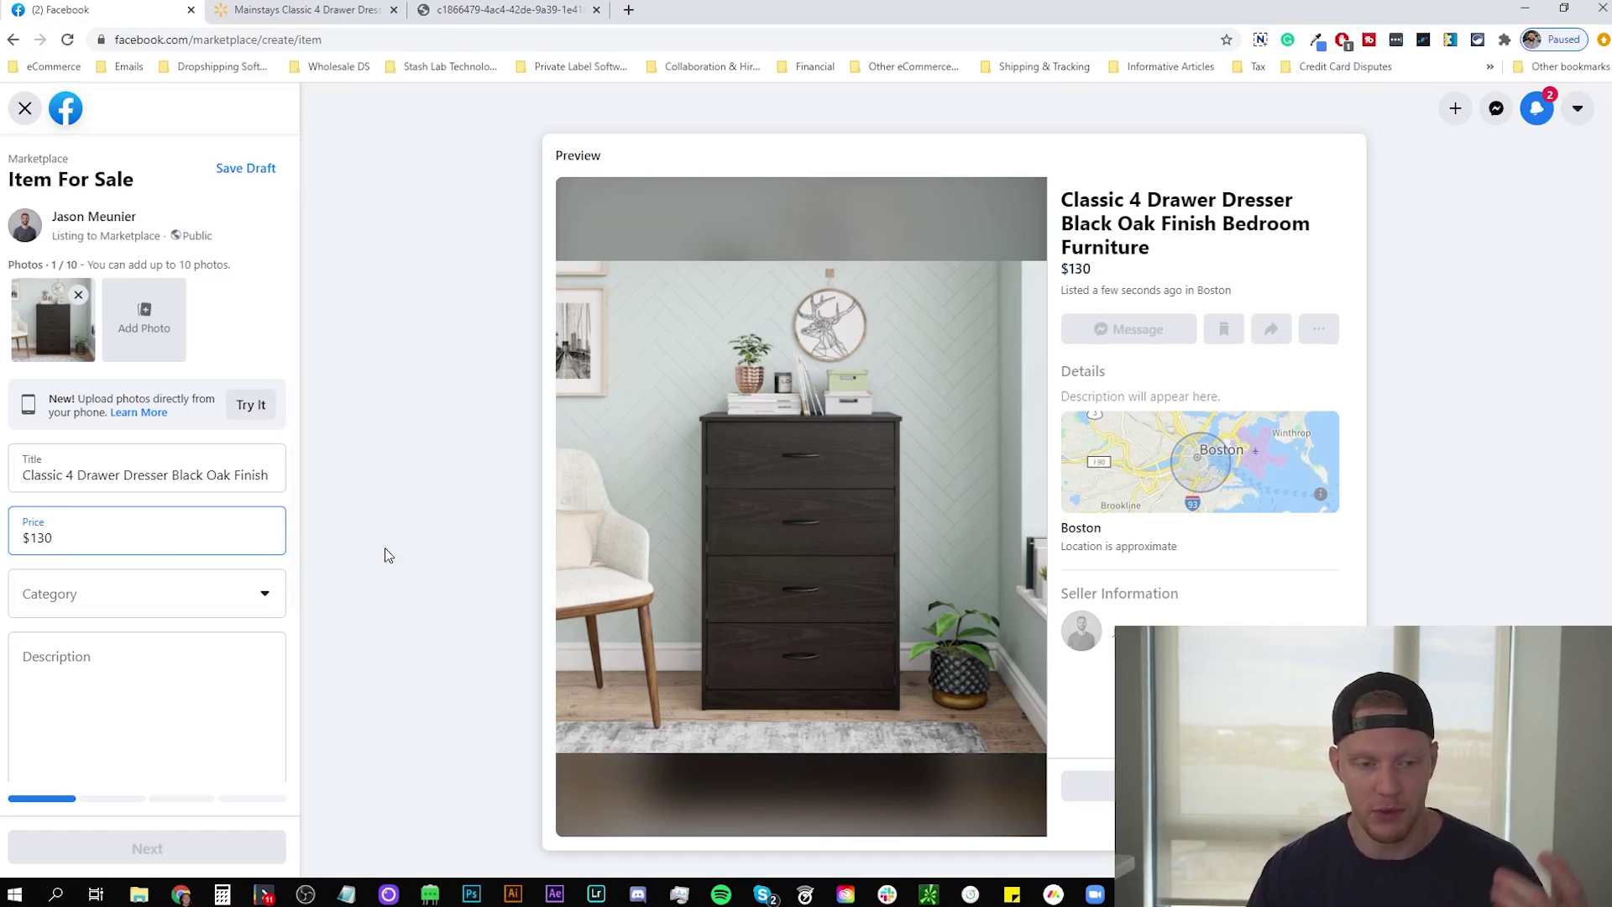
click(383, 546)
- Work out the profit margin 20 ÷ 130 in Calculator, then minimize it
click(223, 893)
click(836, 739)
click(836, 783)
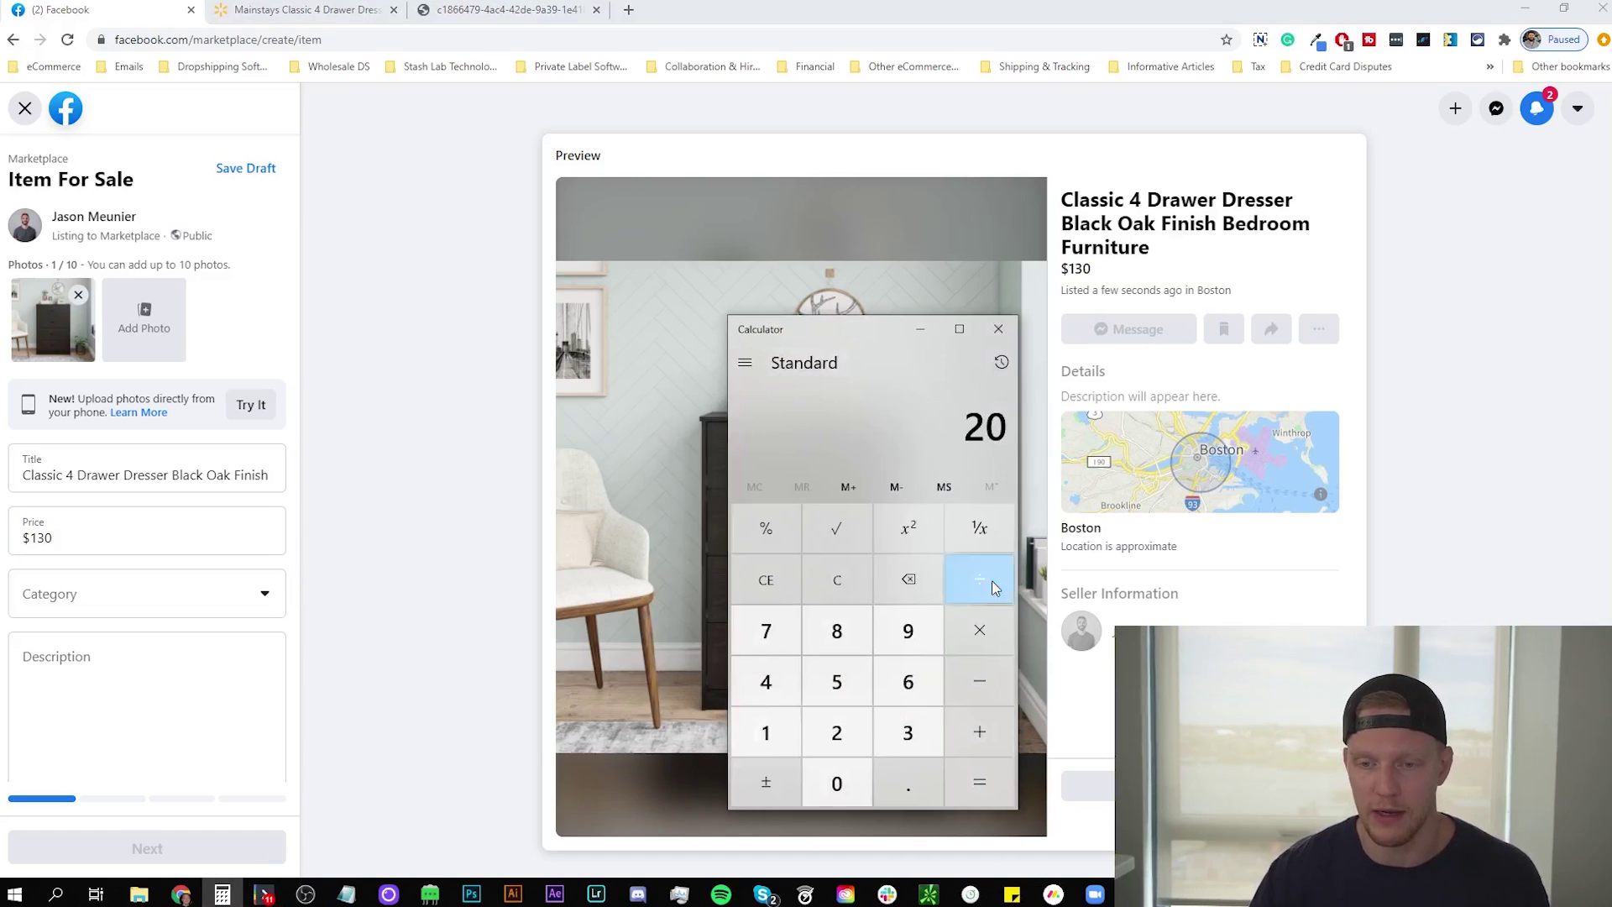
click(979, 579)
click(765, 732)
click(905, 732)
click(836, 781)
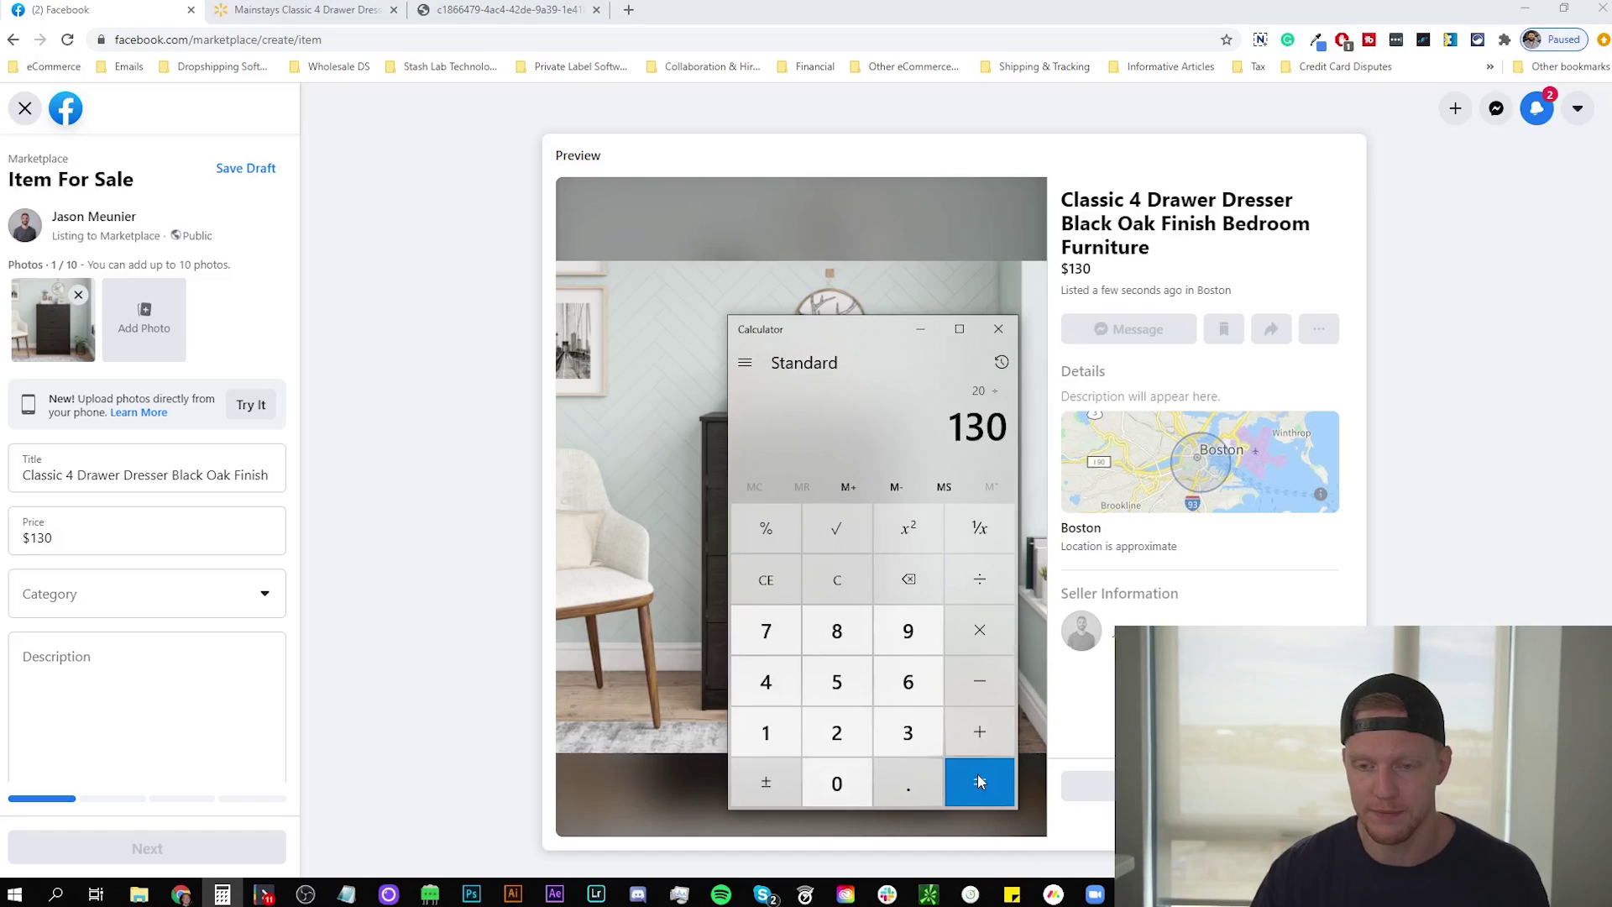
click(979, 781)
click(907, 330)
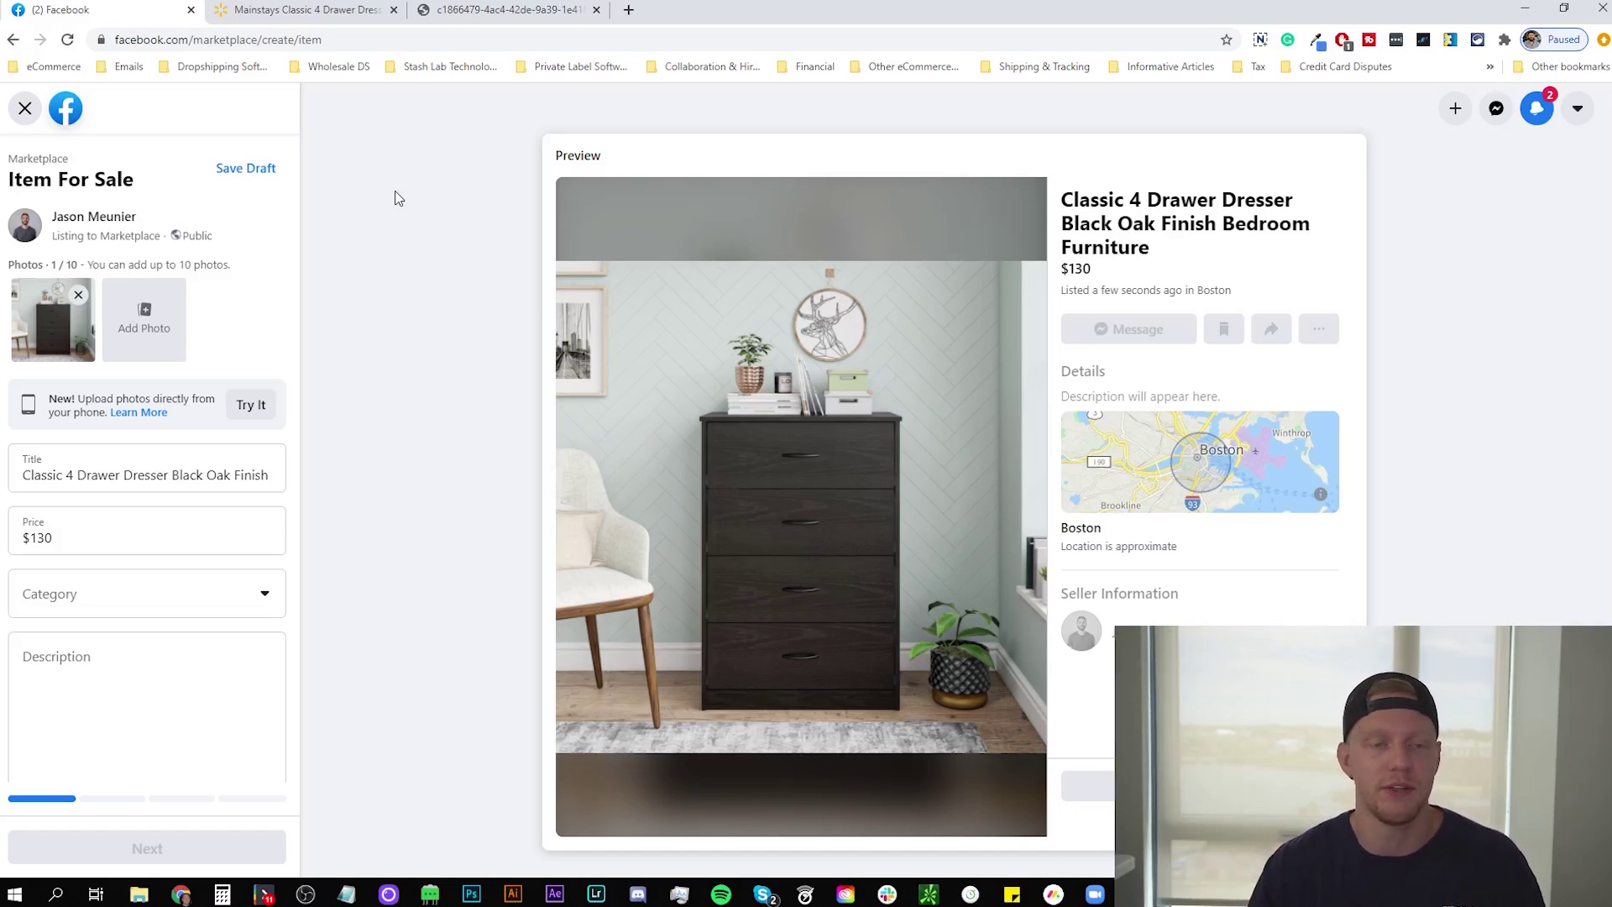
- Confirm on Walmart that the Black Oak dresser costs $110.00
click(304, 9)
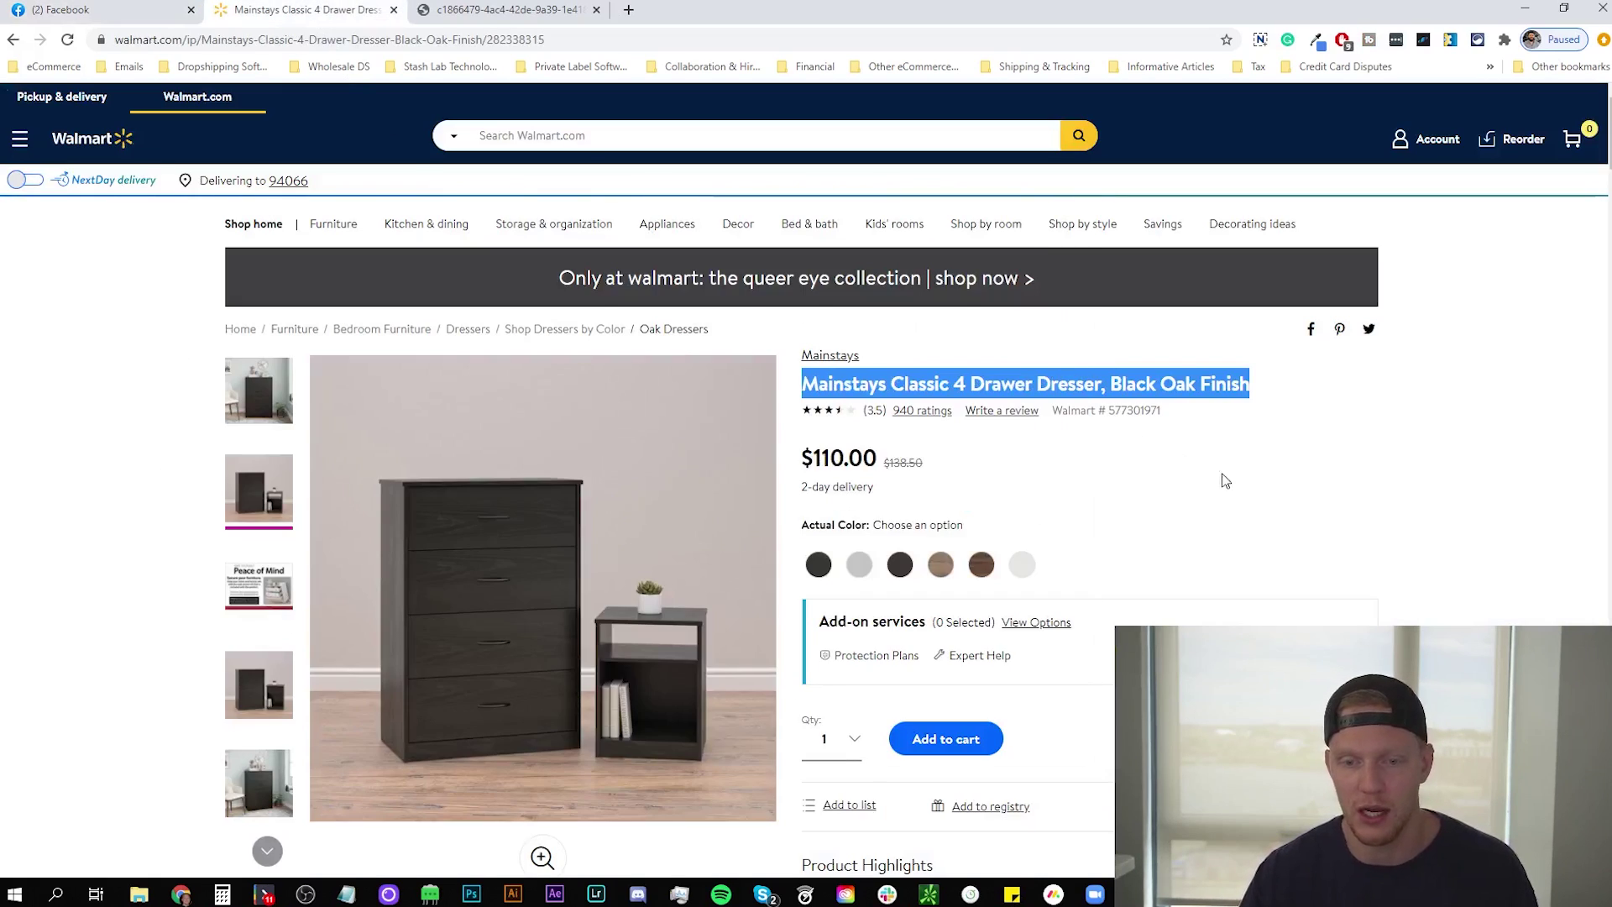
scroll(1390, 534, down, 3)
scroll(1377, 527, up, 1)
scroll(1374, 526, up, 1)
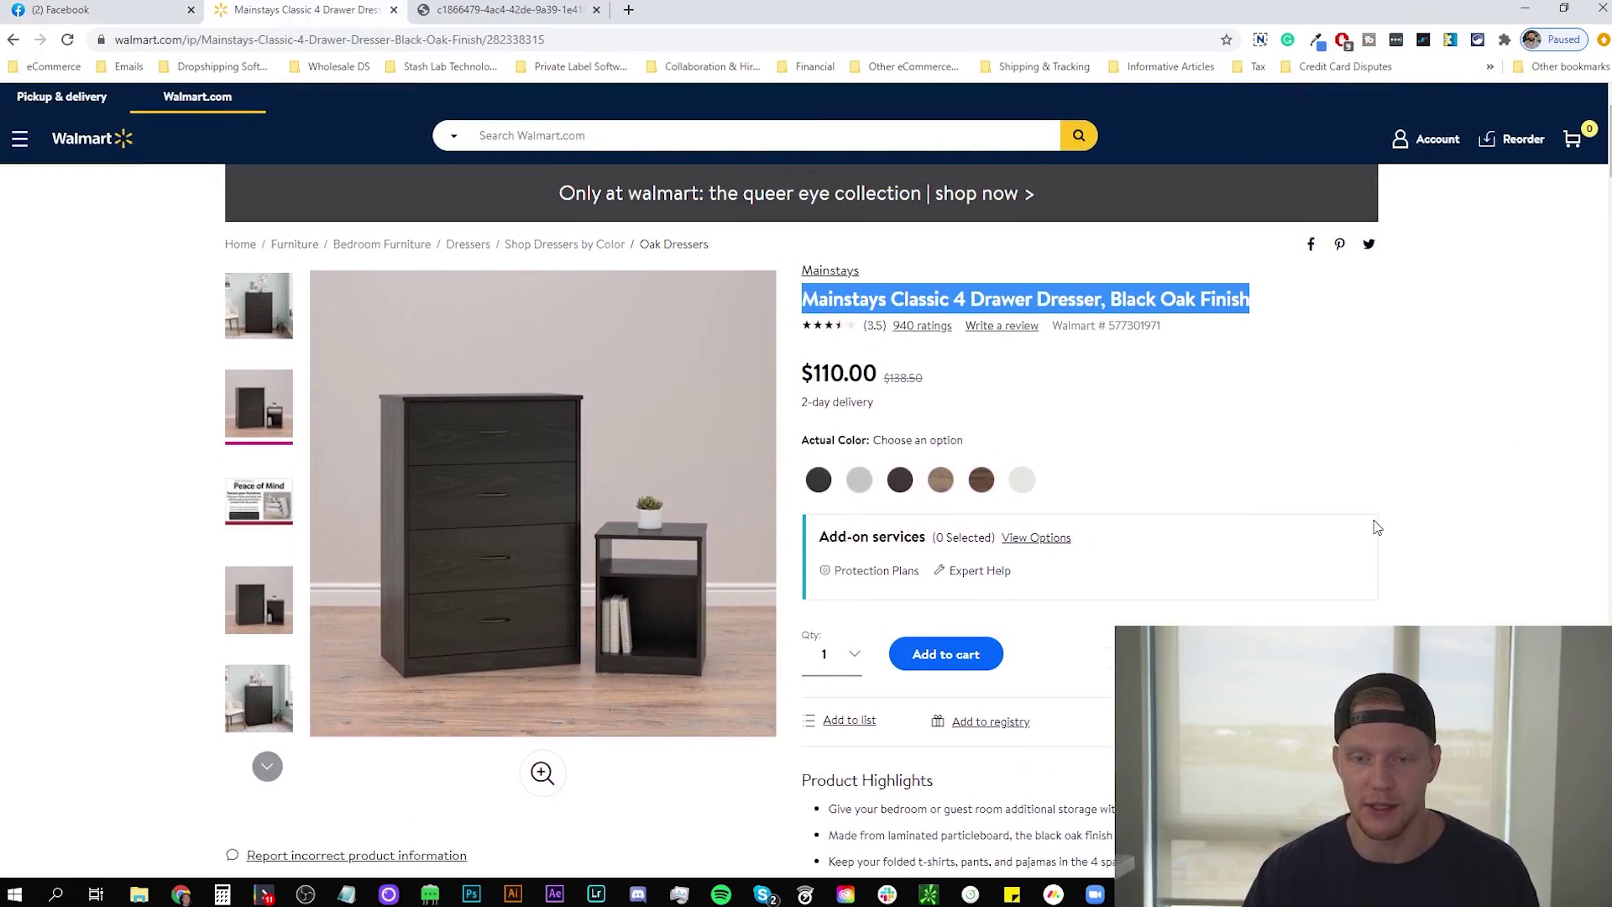
click(818, 479)
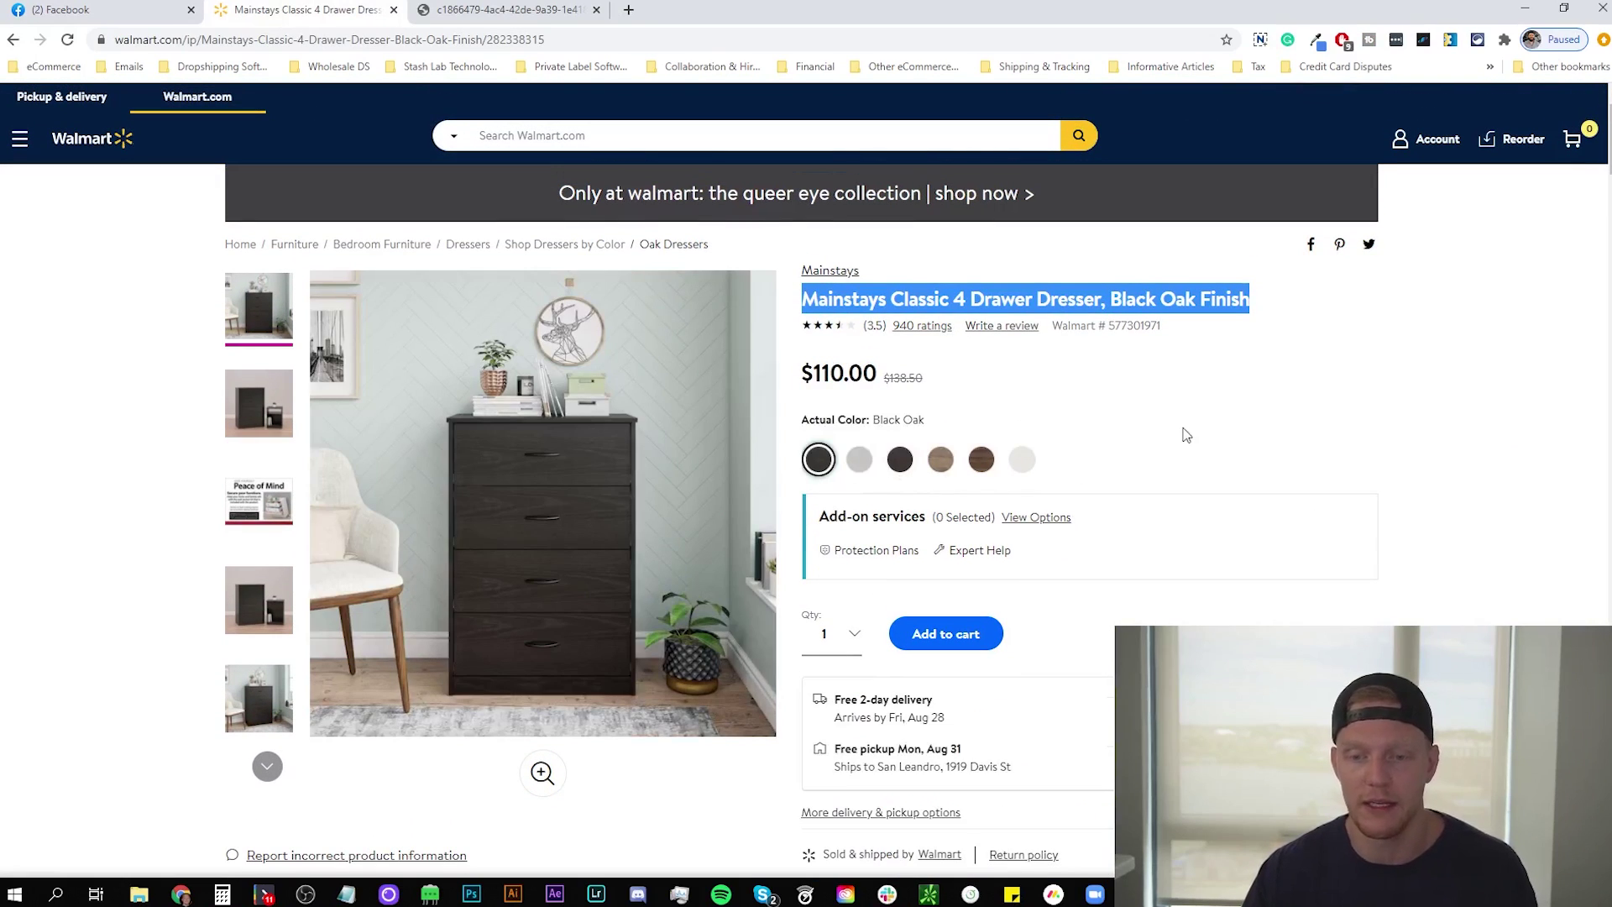
- Pick Home & Kitchen > Furniture > Bedroom Furniture > Bedroom Furniture Sets as the listing category
click(85, 17)
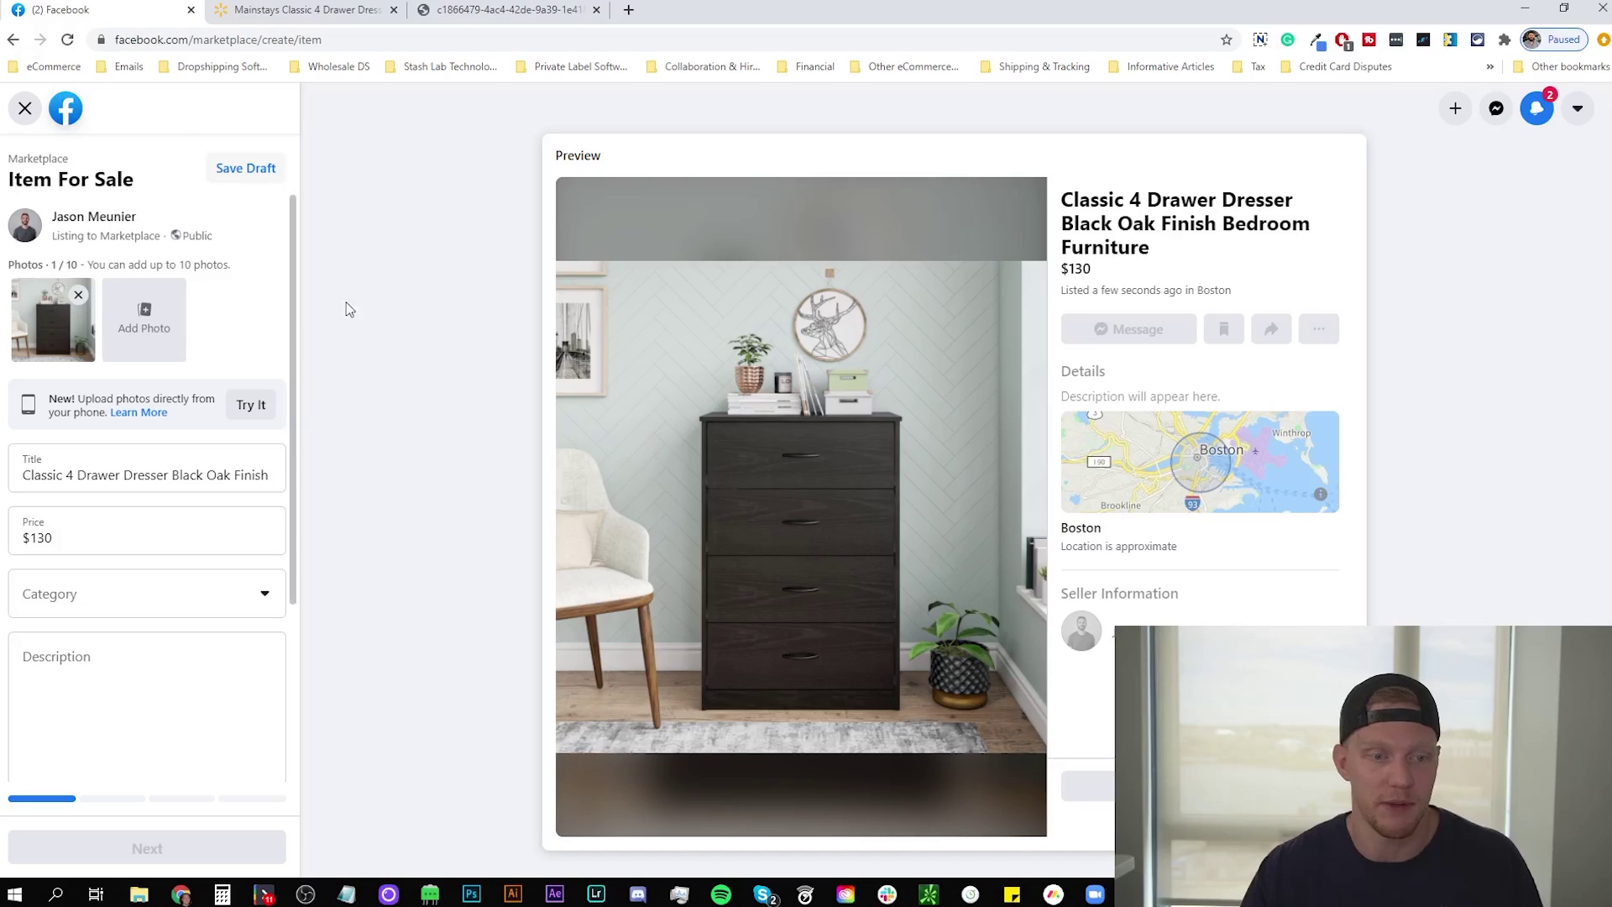
scroll(268, 517, down, 1)
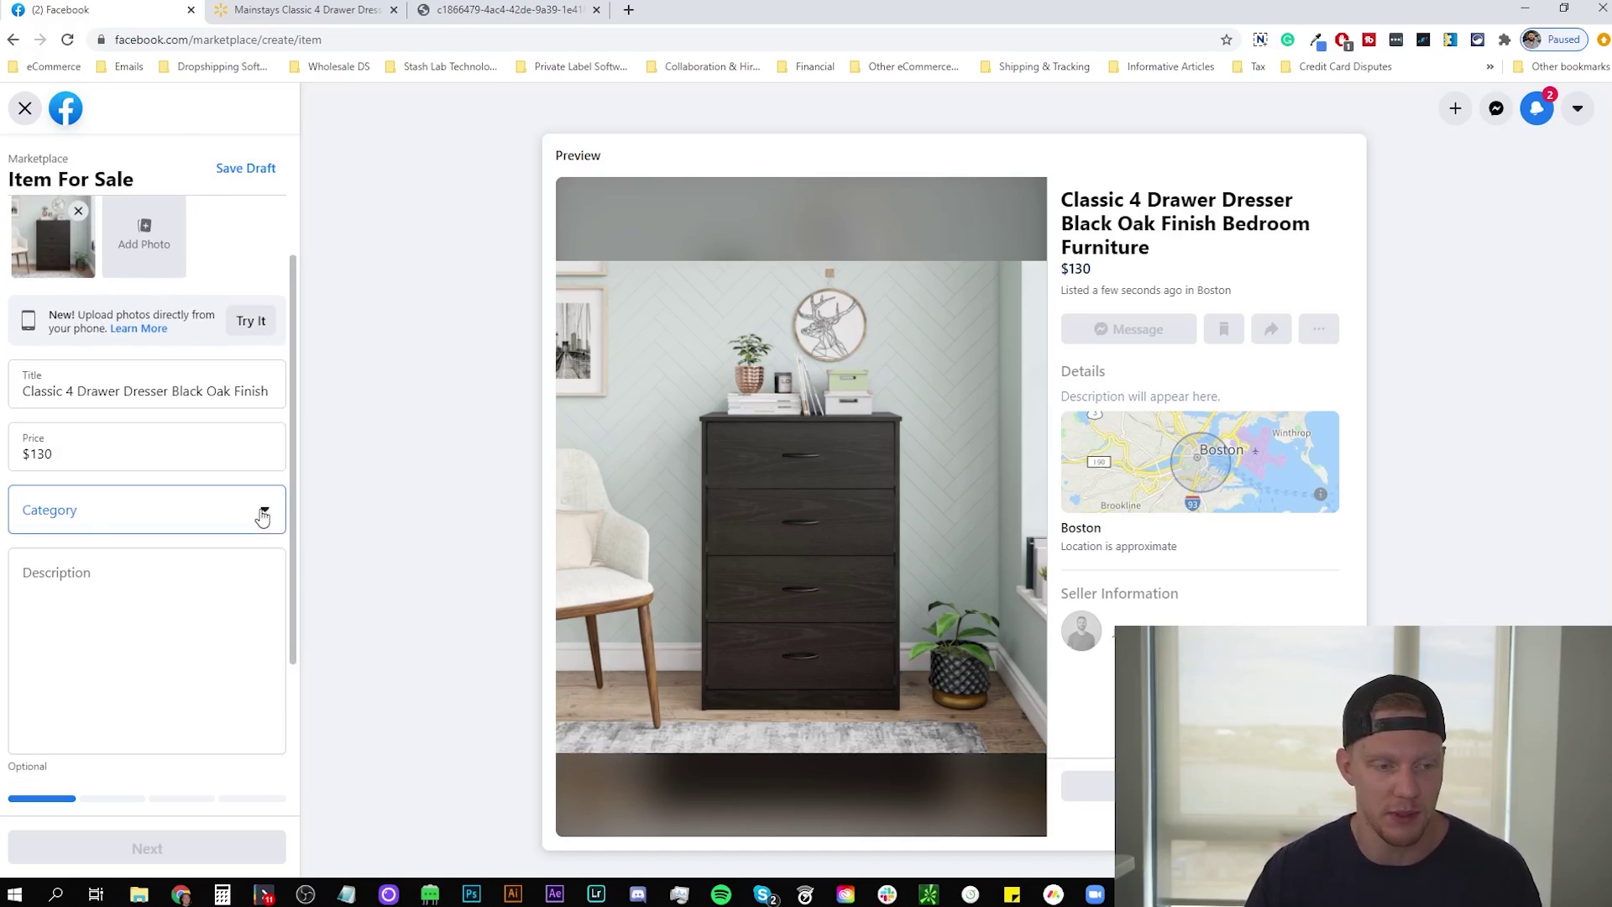
click(263, 512)
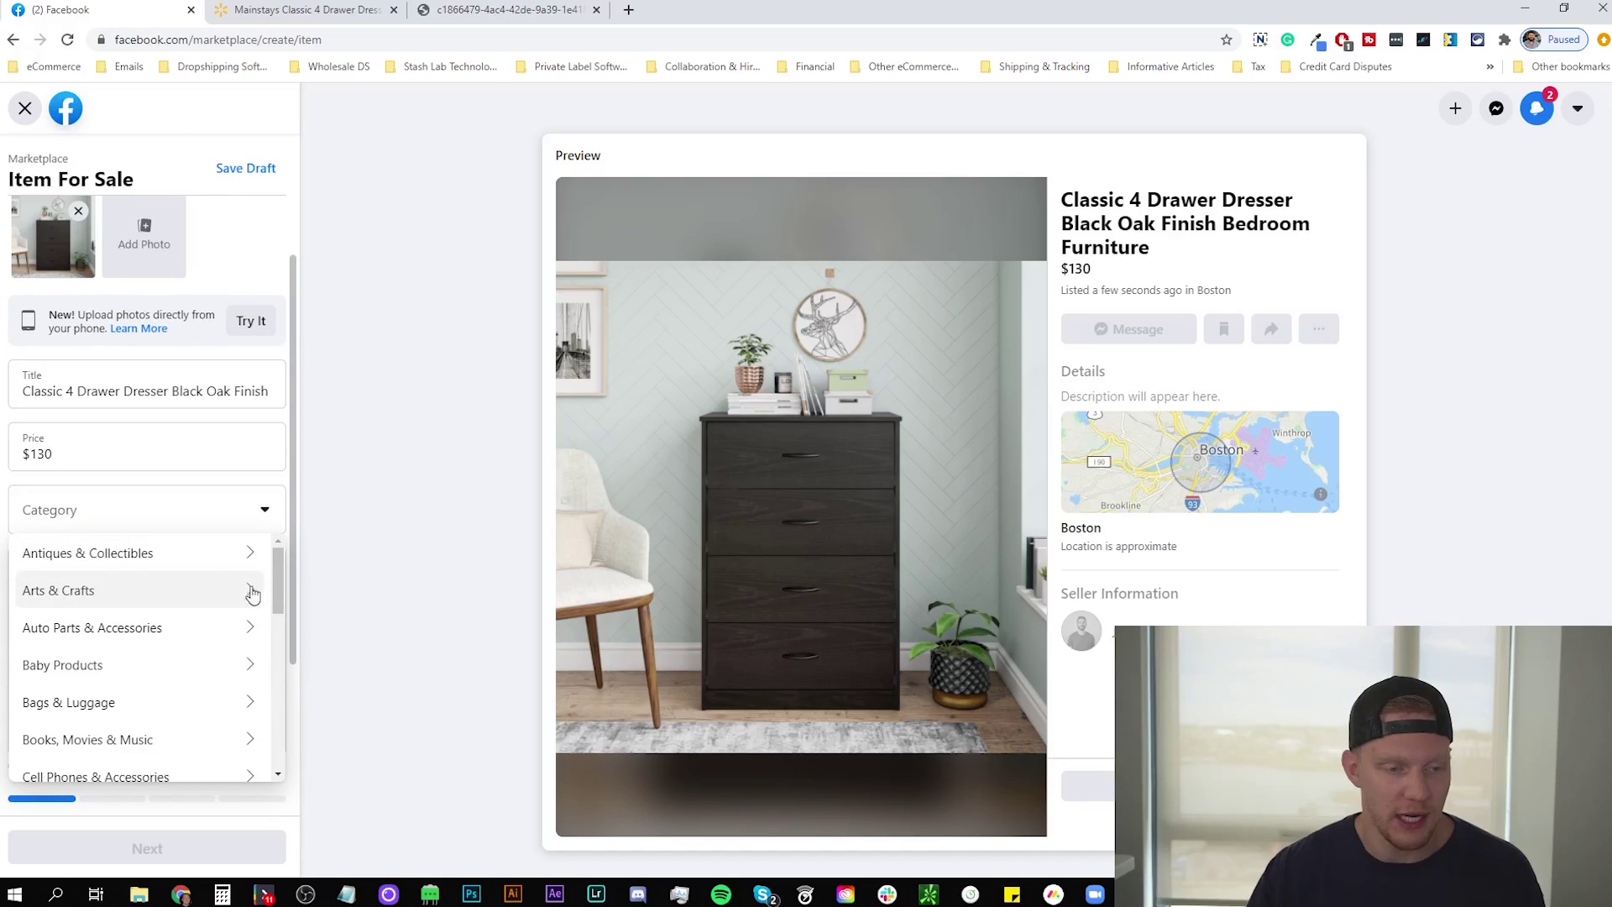
scroll(186, 630, down, 3)
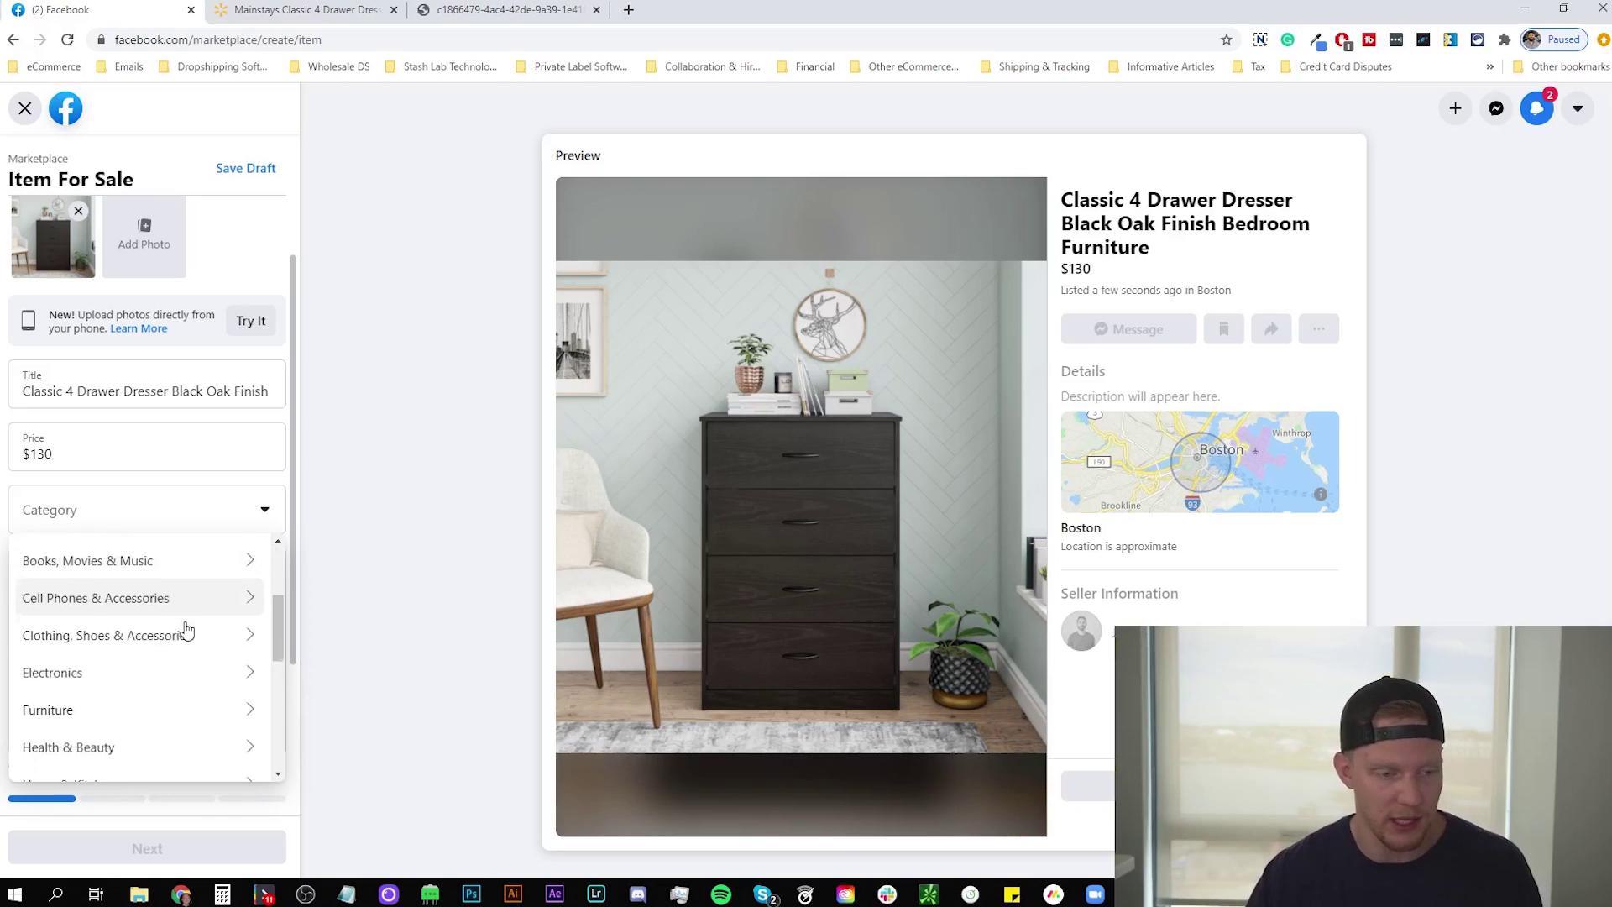
scroll(186, 630, down, 2)
click(201, 623)
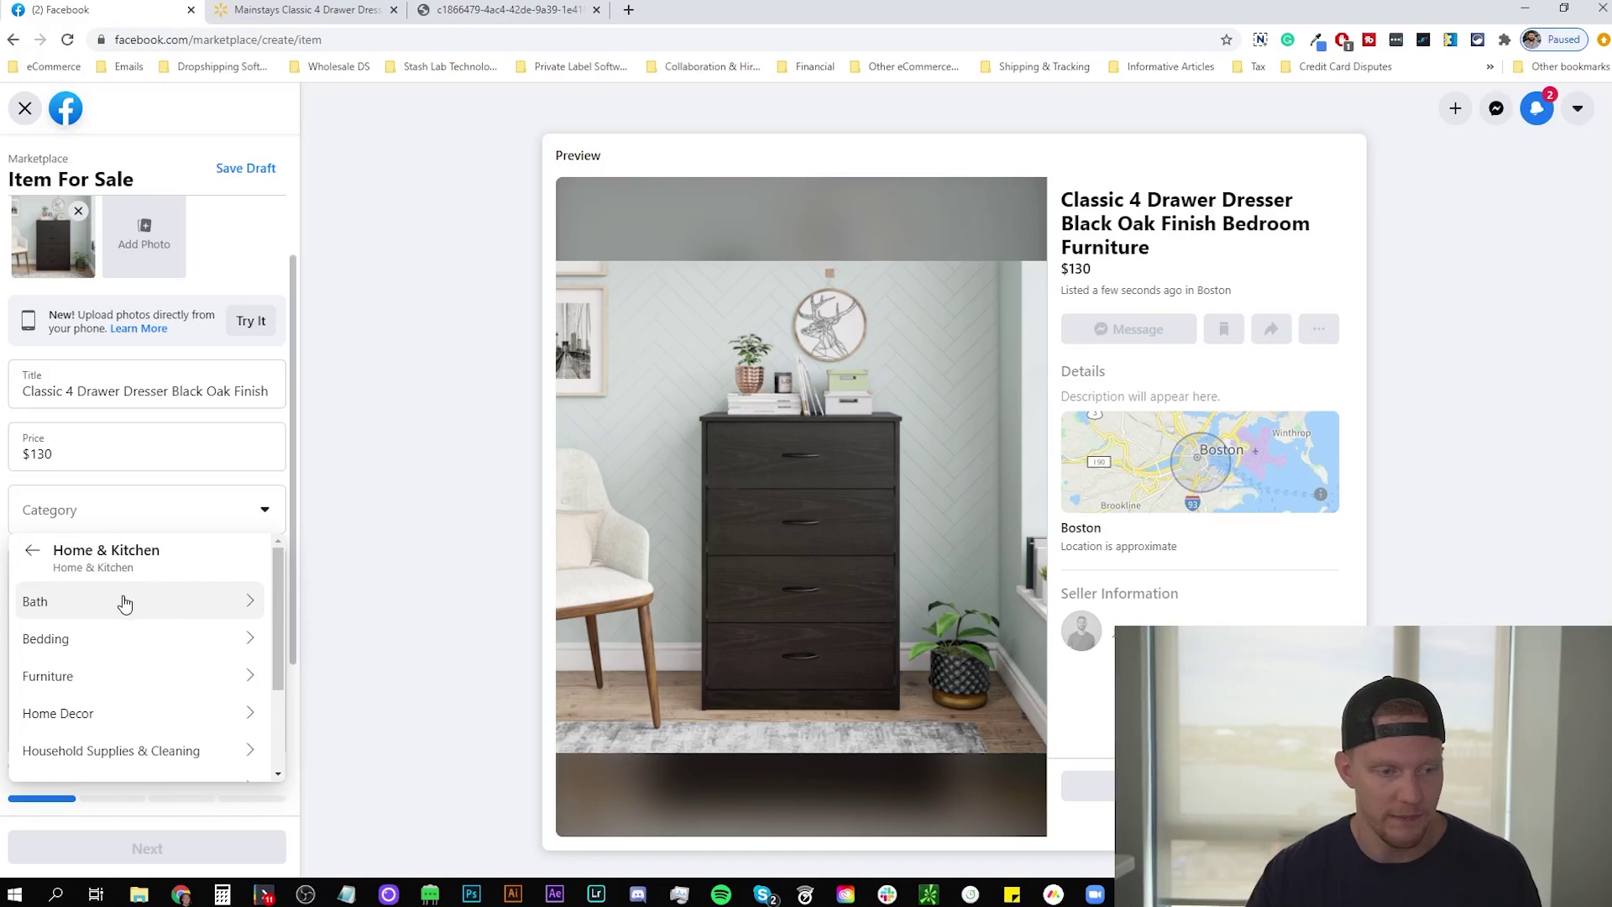
click(133, 678)
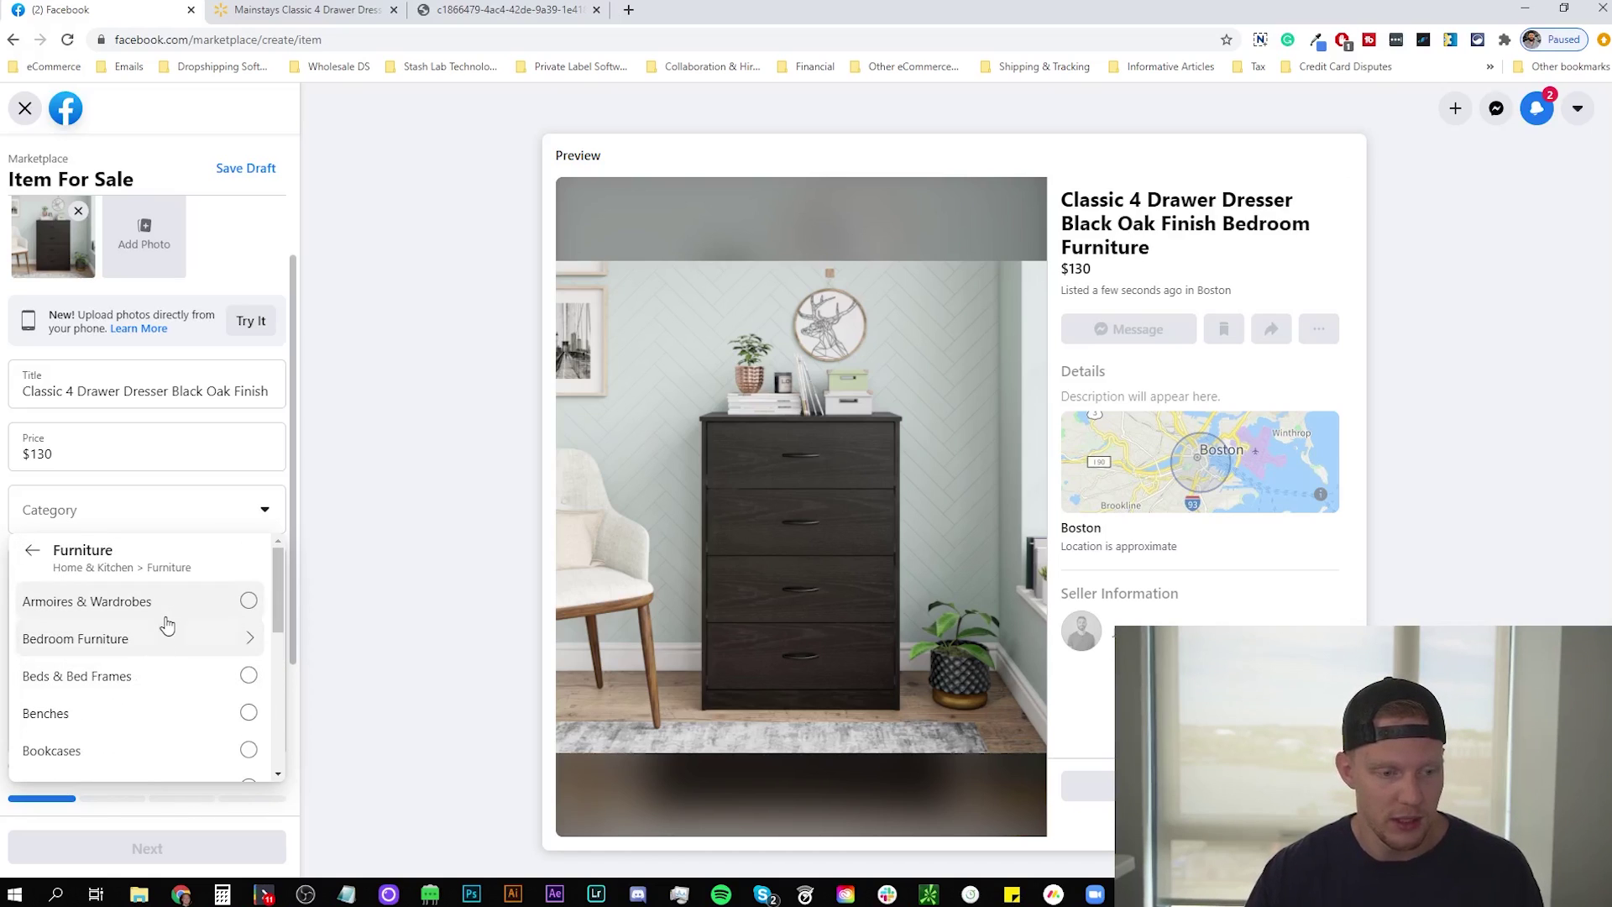
click(166, 638)
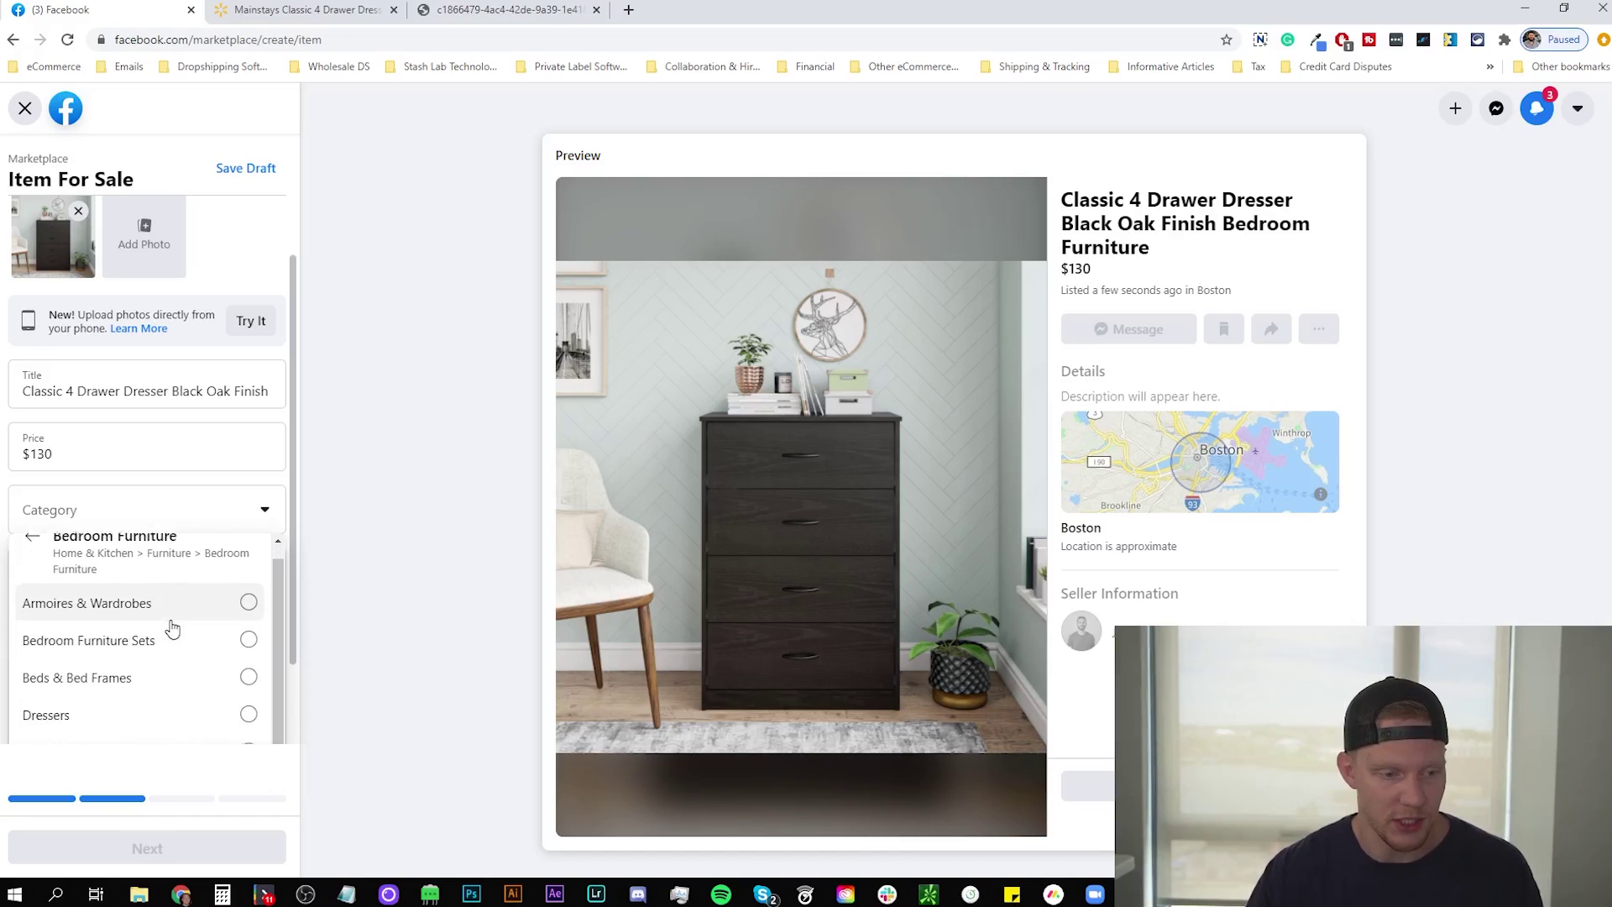
click(162, 657)
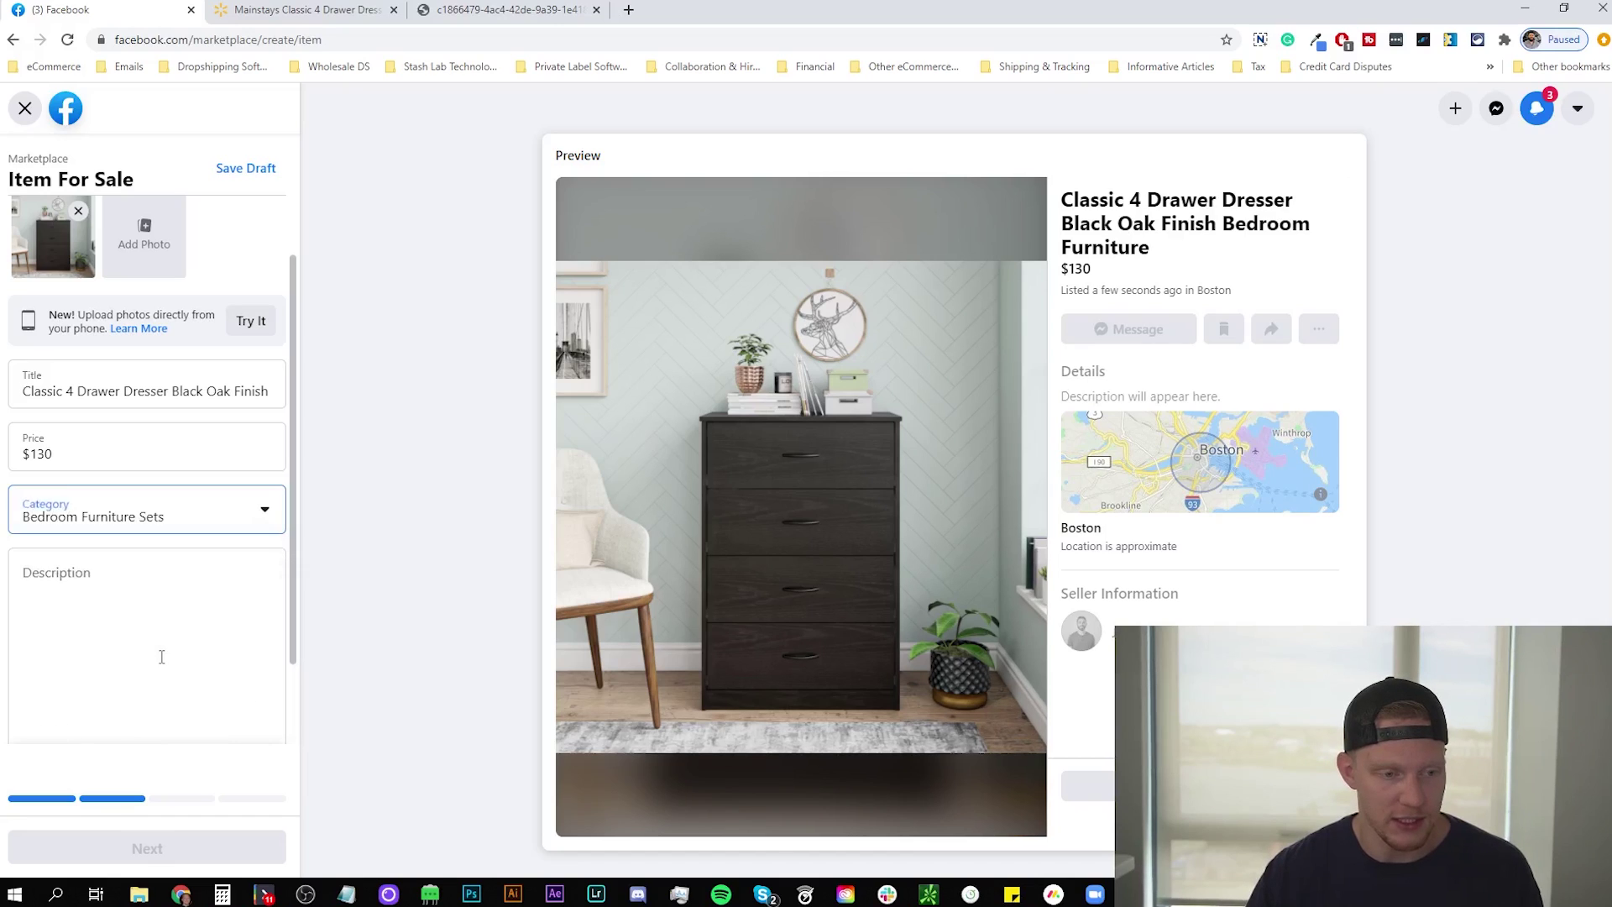
scroll(283, 739, down, 2)
scroll(268, 508, up, 1)
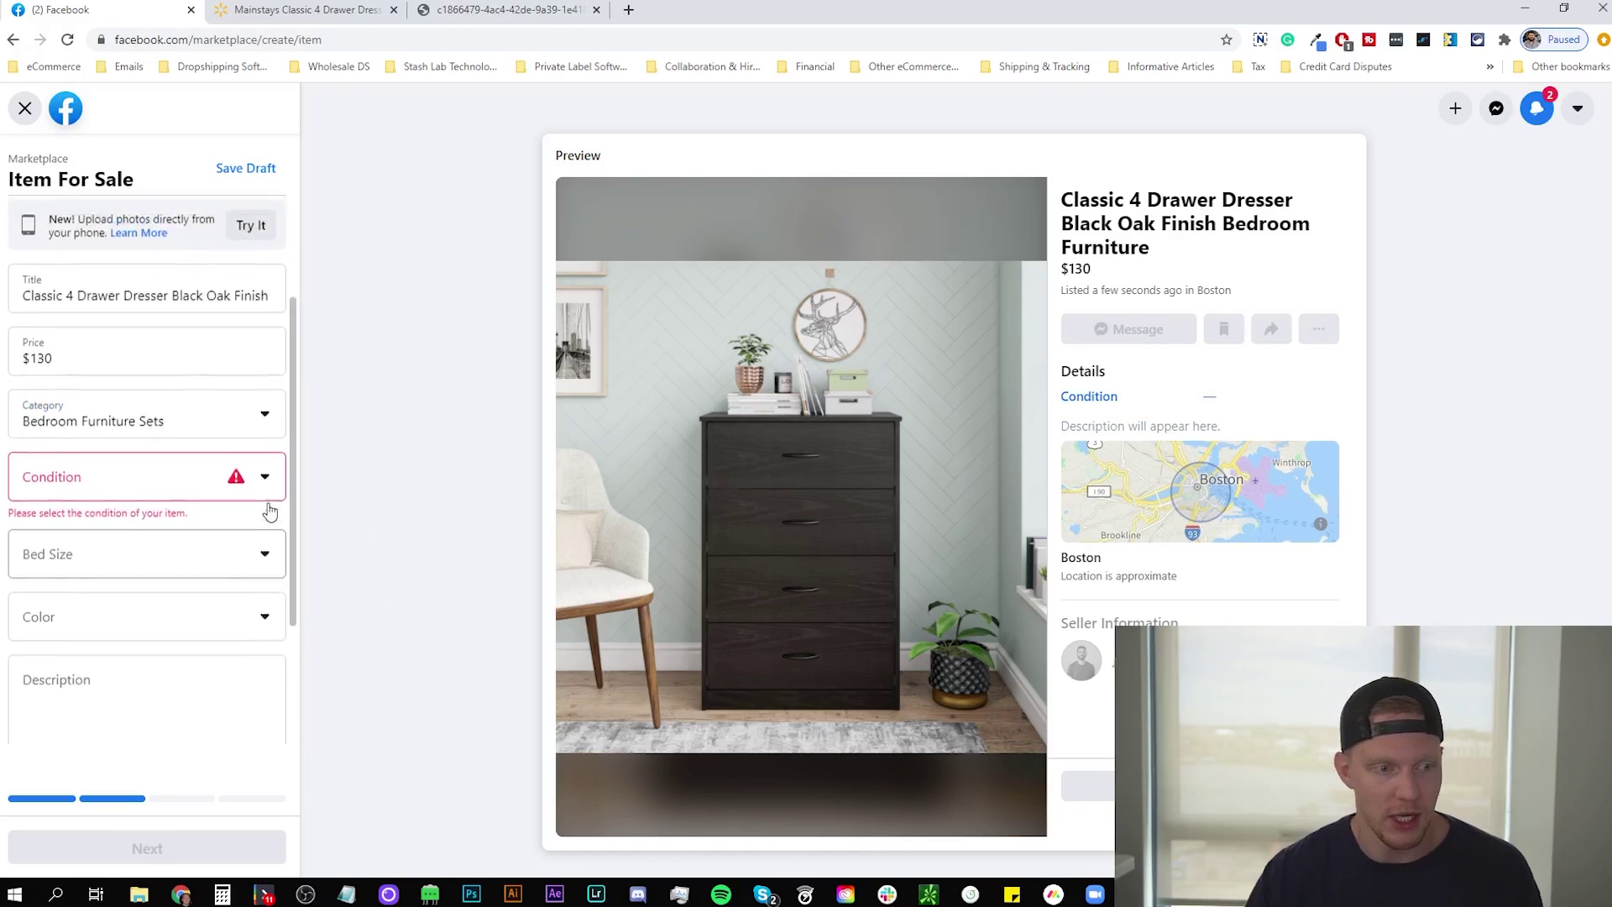
- Pick Dressers as the category, then back out to the top-level category list
click(196, 427)
scroll(130, 571, down, 1)
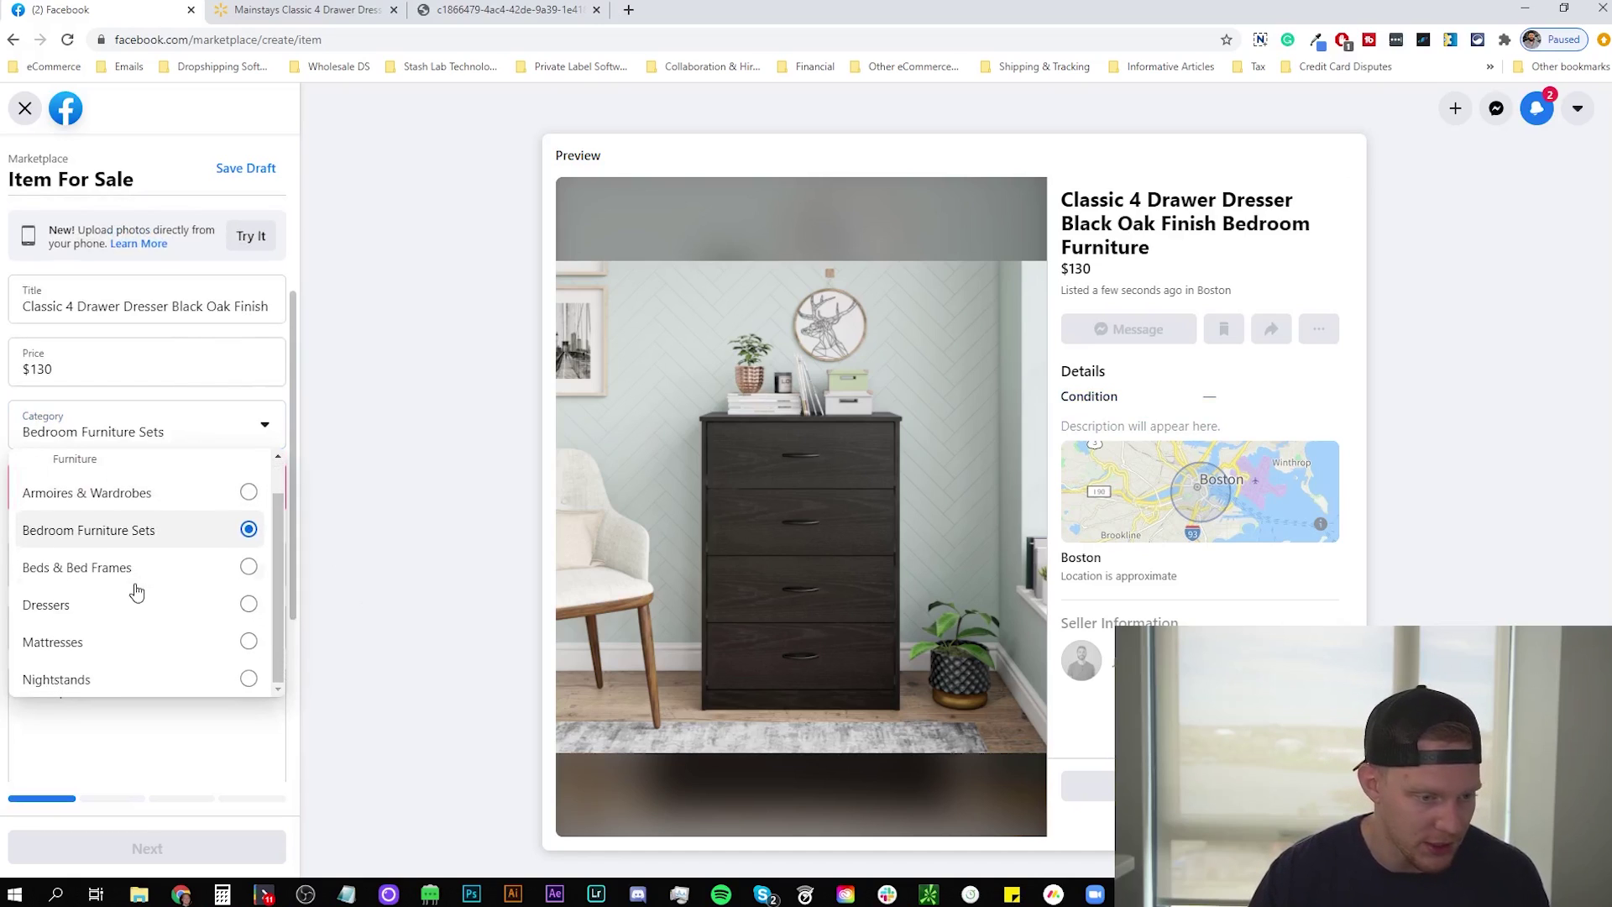
click(89, 610)
click(193, 430)
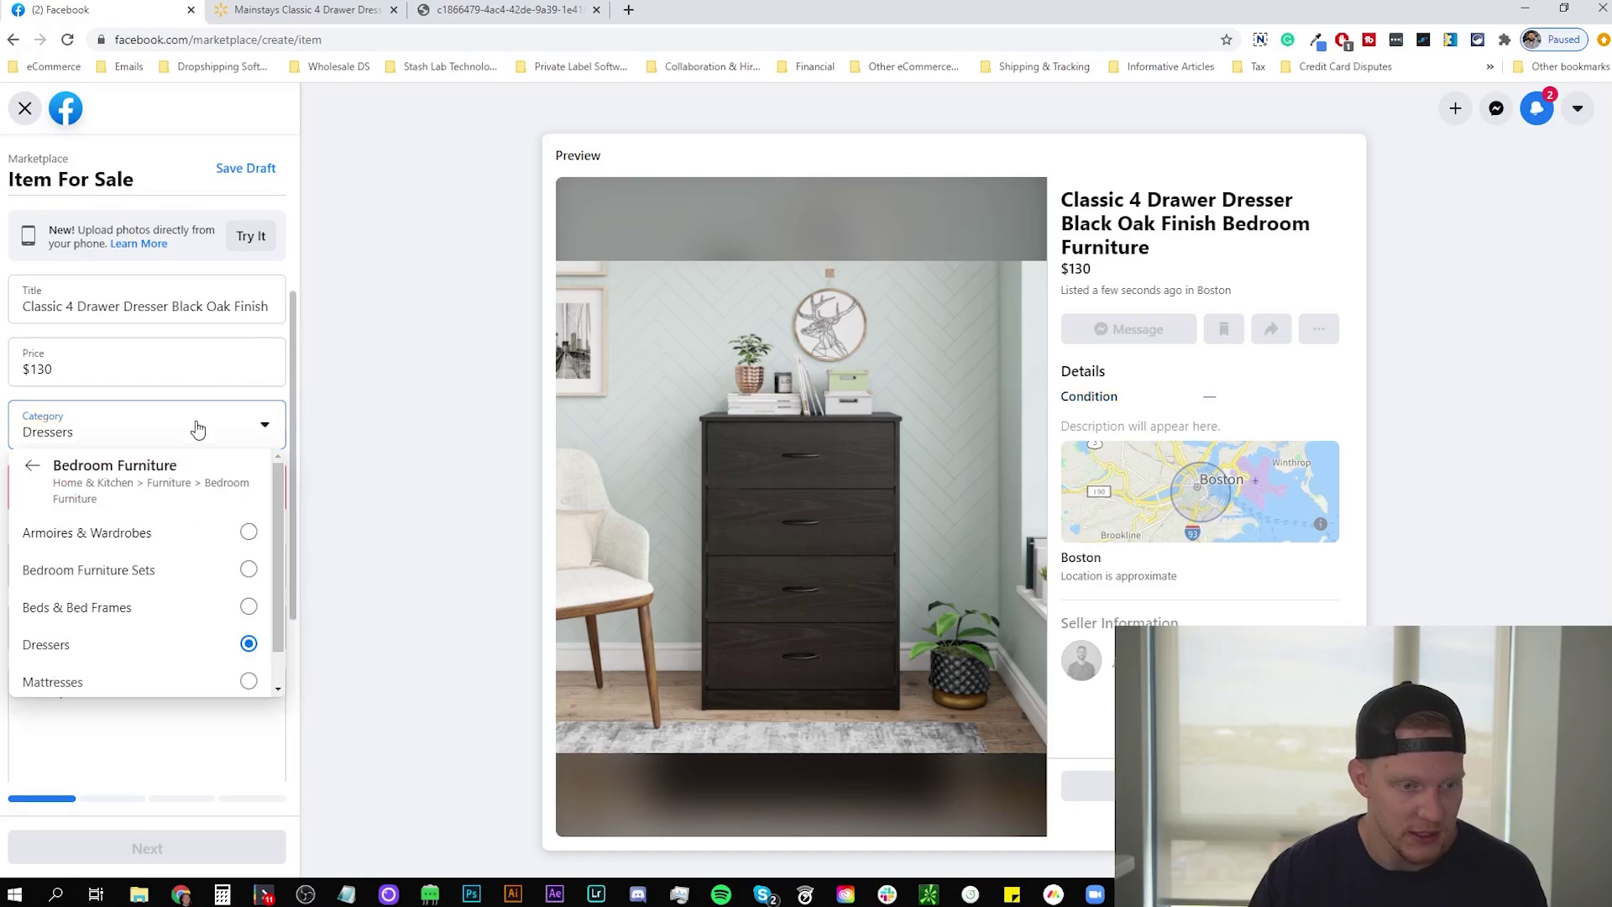
click(28, 468)
click(31, 469)
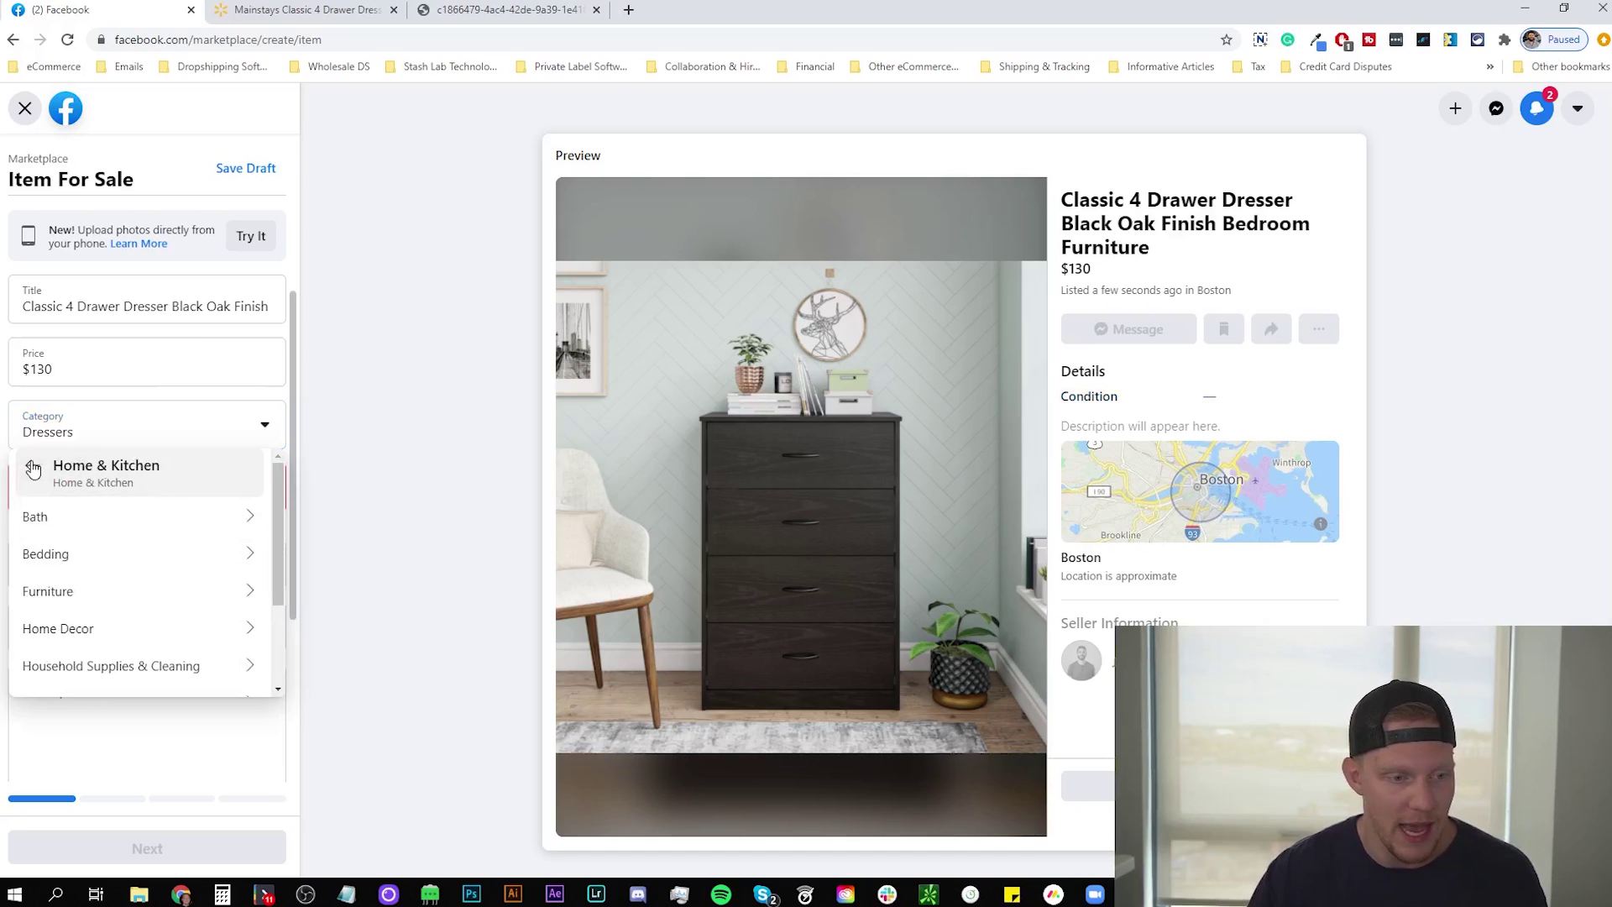
click(33, 468)
- Set the category to Sporting Goods > Indoor Games > Foosball Equipment
scroll(116, 587, down, 1)
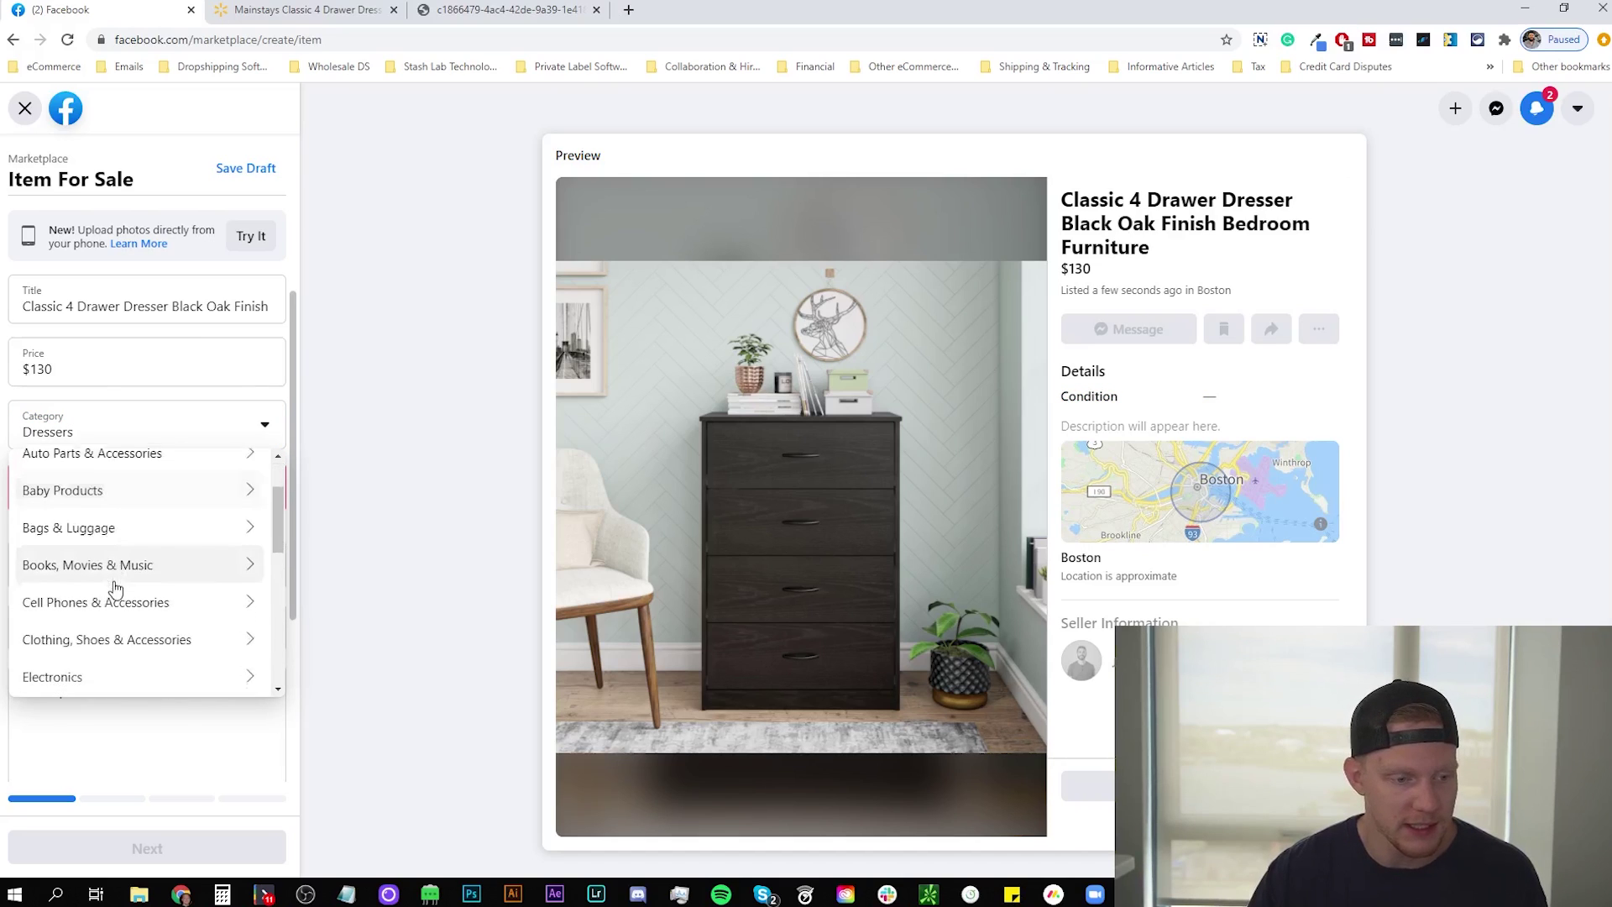
scroll(109, 585, down, 6)
scroll(92, 559, up, 7)
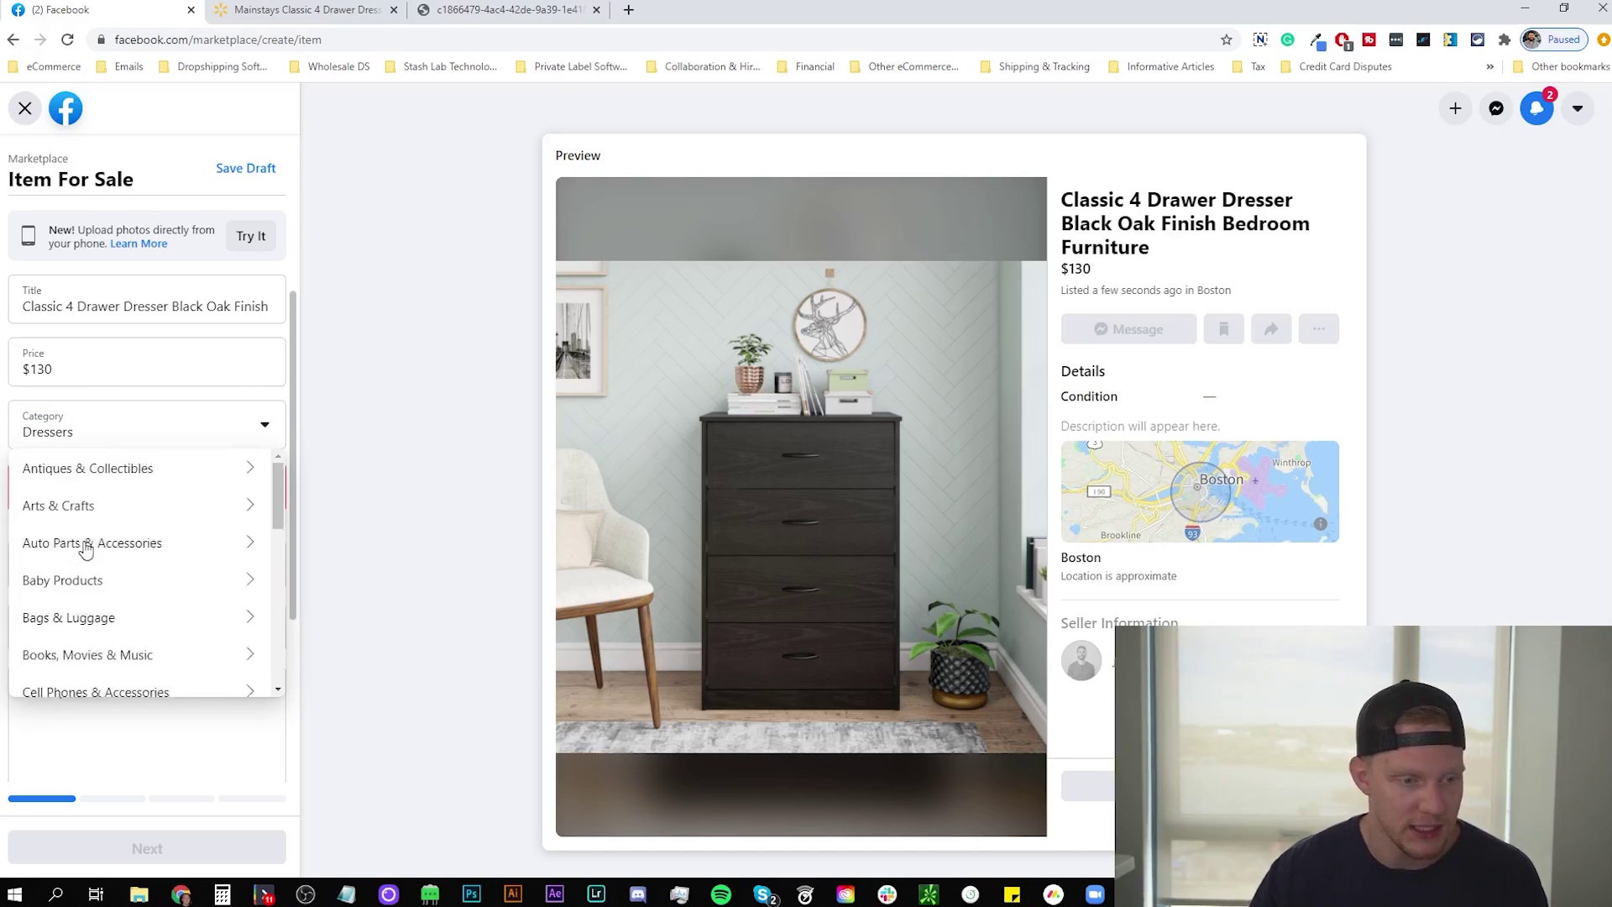
scroll(87, 548, down, 8)
click(105, 477)
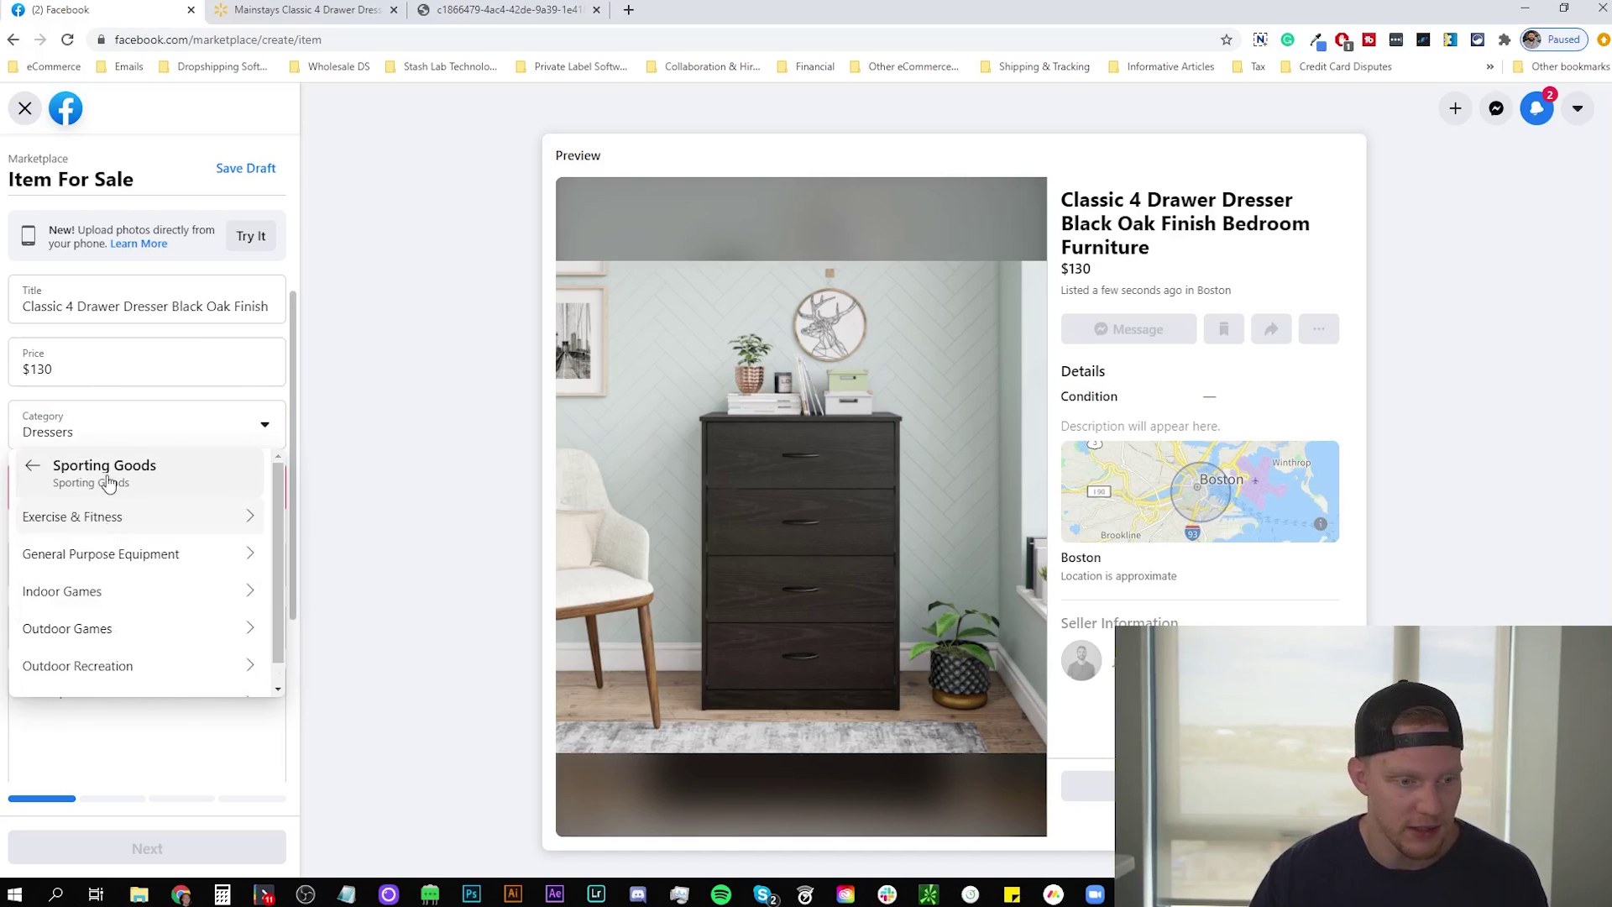
click(119, 594)
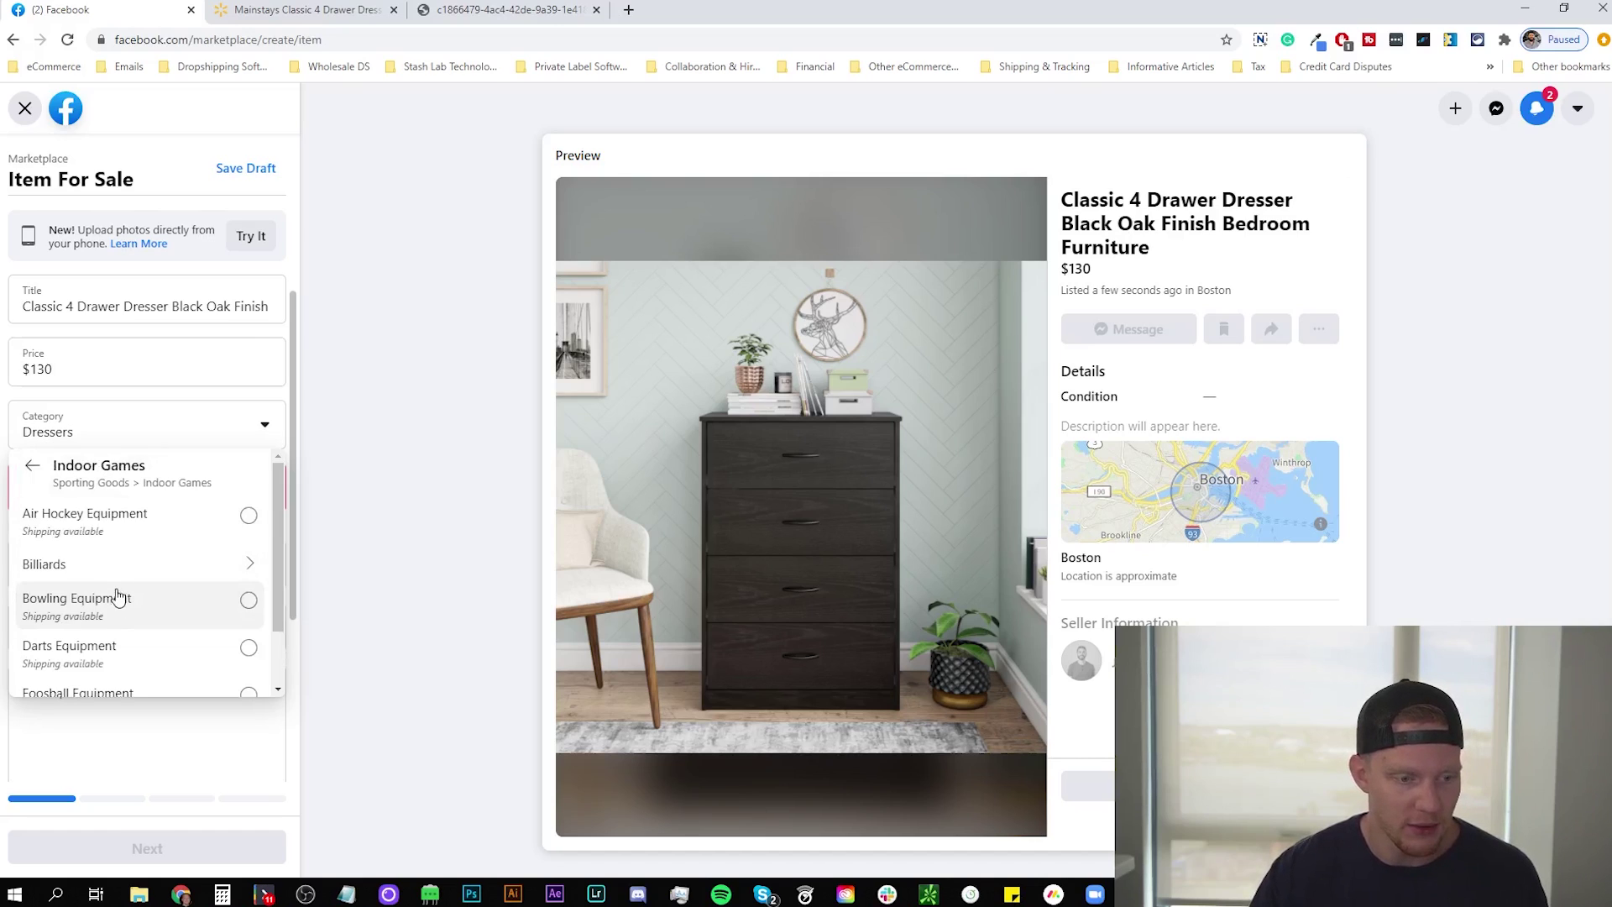
scroll(79, 618, down, 1)
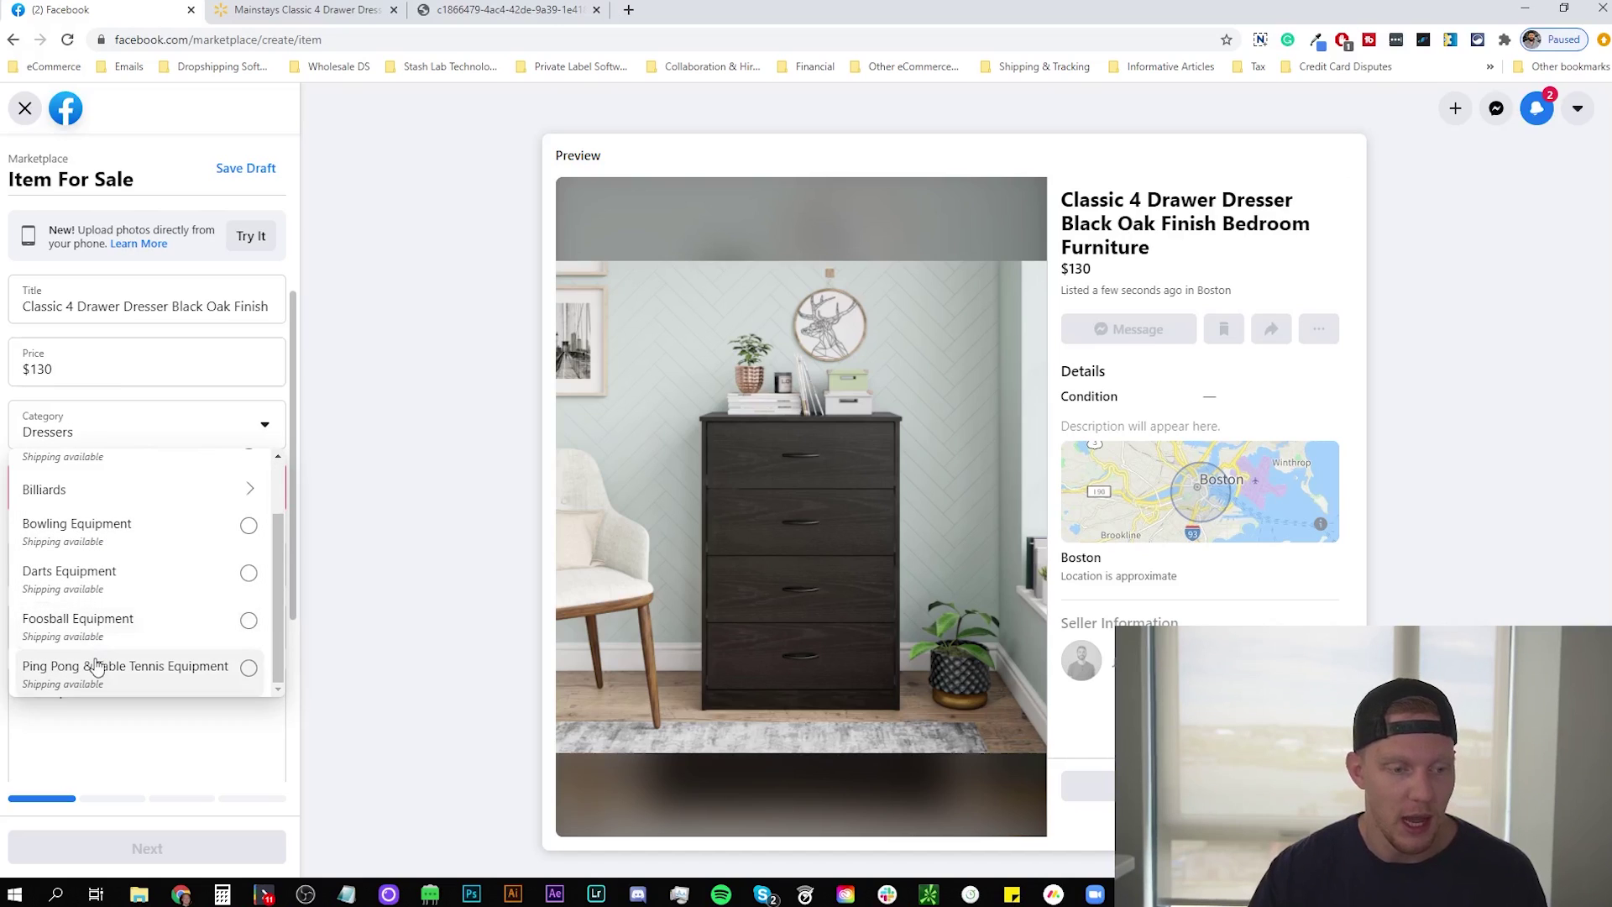
click(101, 626)
- Set the item's condition to New
click(264, 489)
click(103, 536)
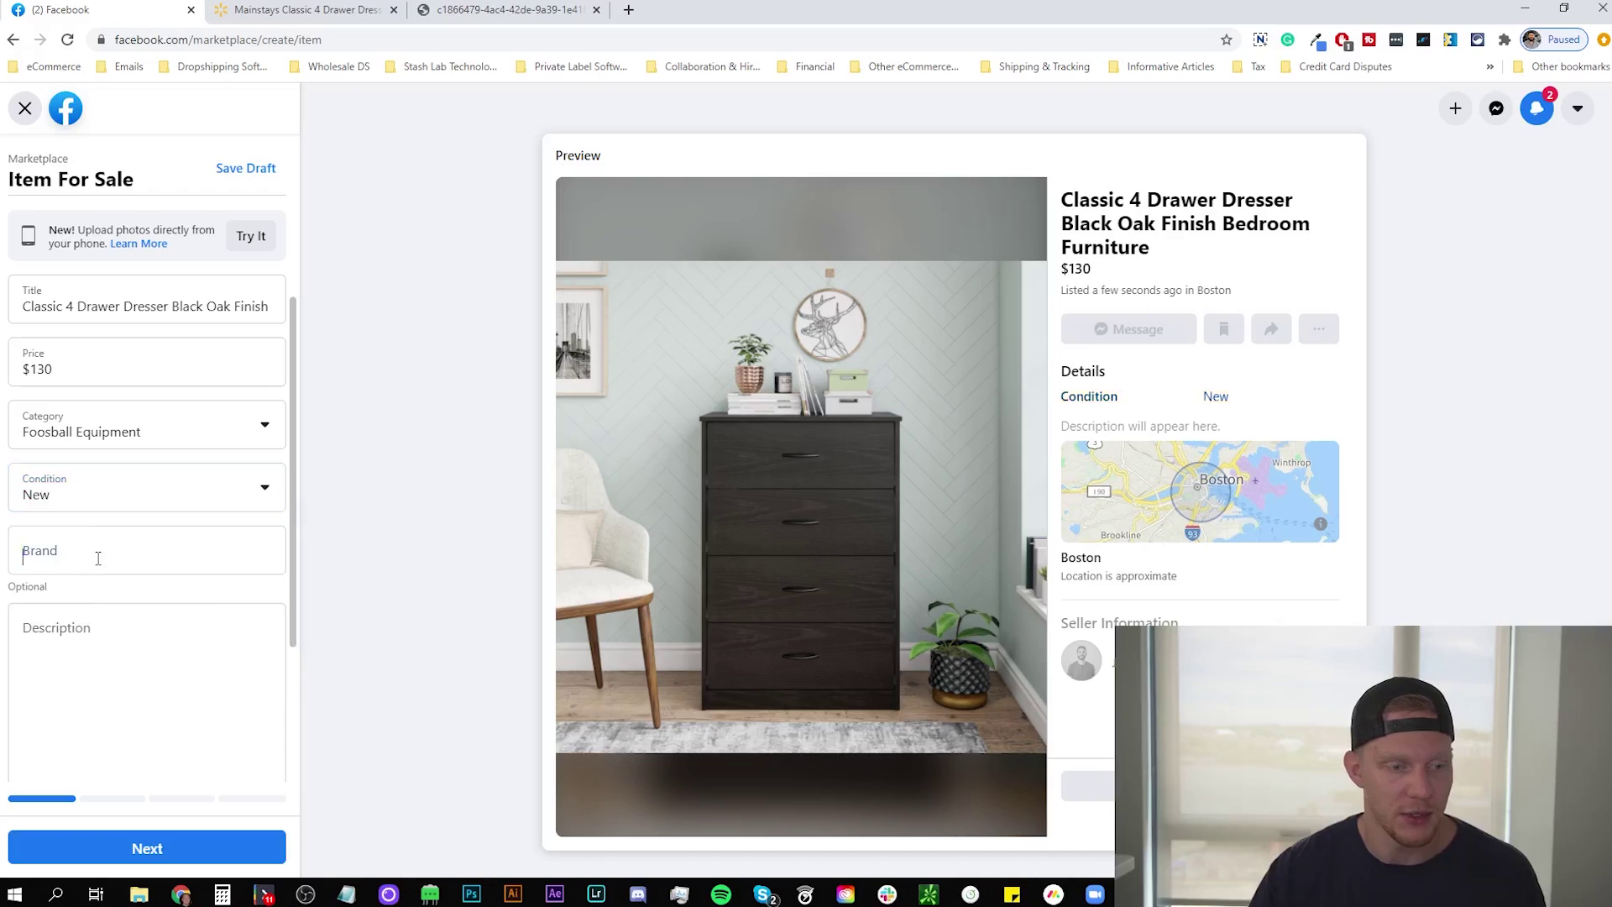
click(98, 558)
scroll(168, 588, down, 3)
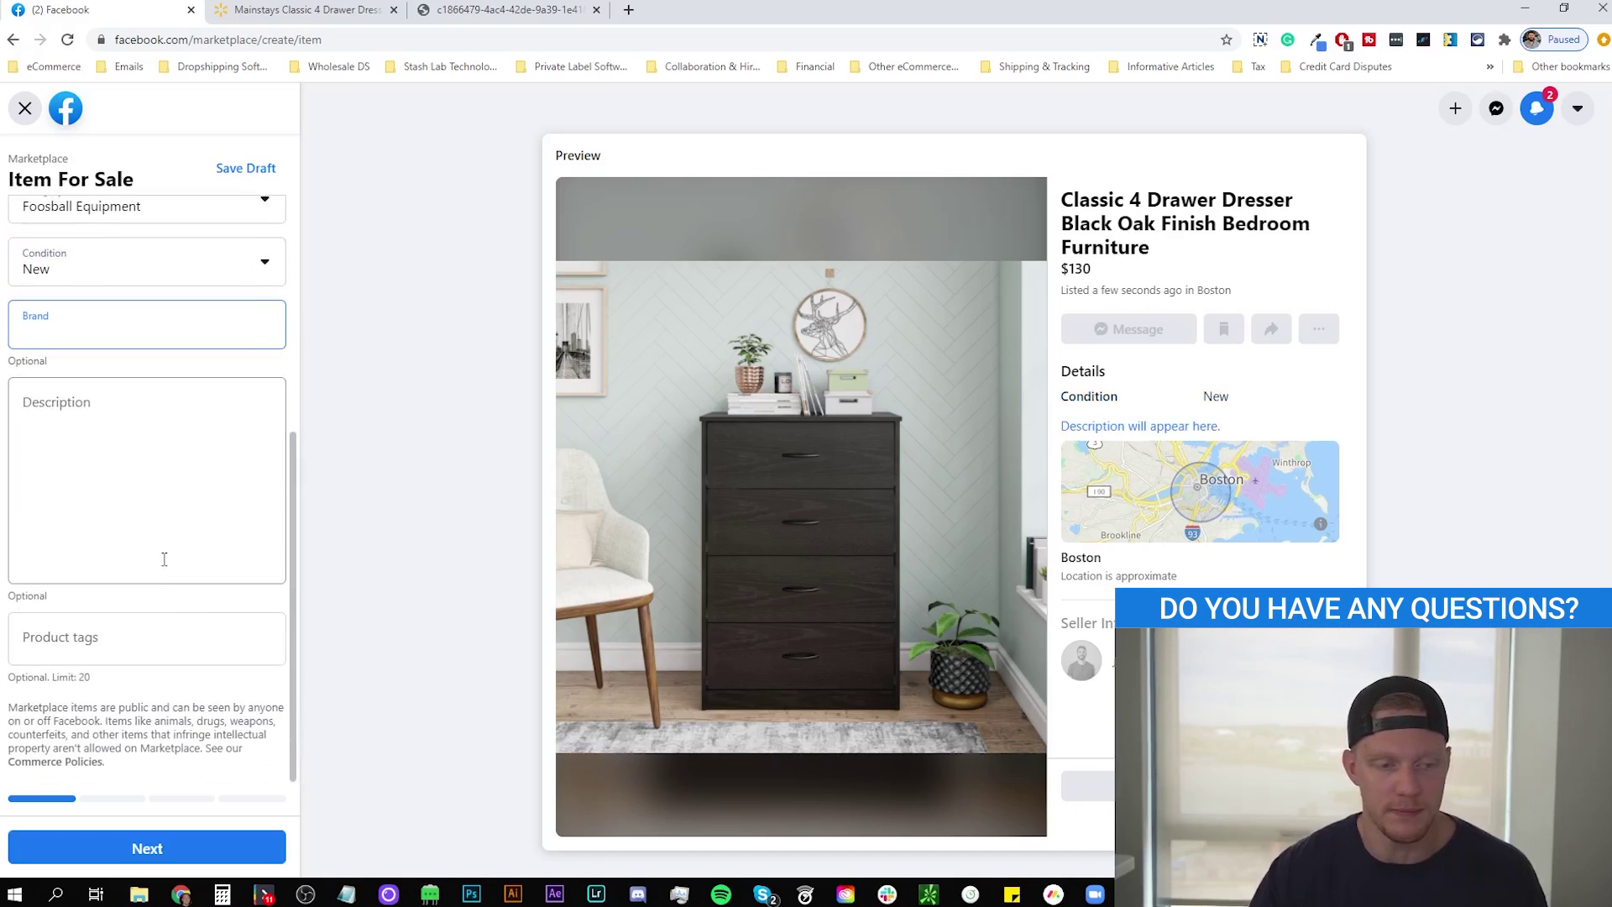
- Copy the Walmart dresser's Features paragraph and paste it into the listing Description
click(307, 10)
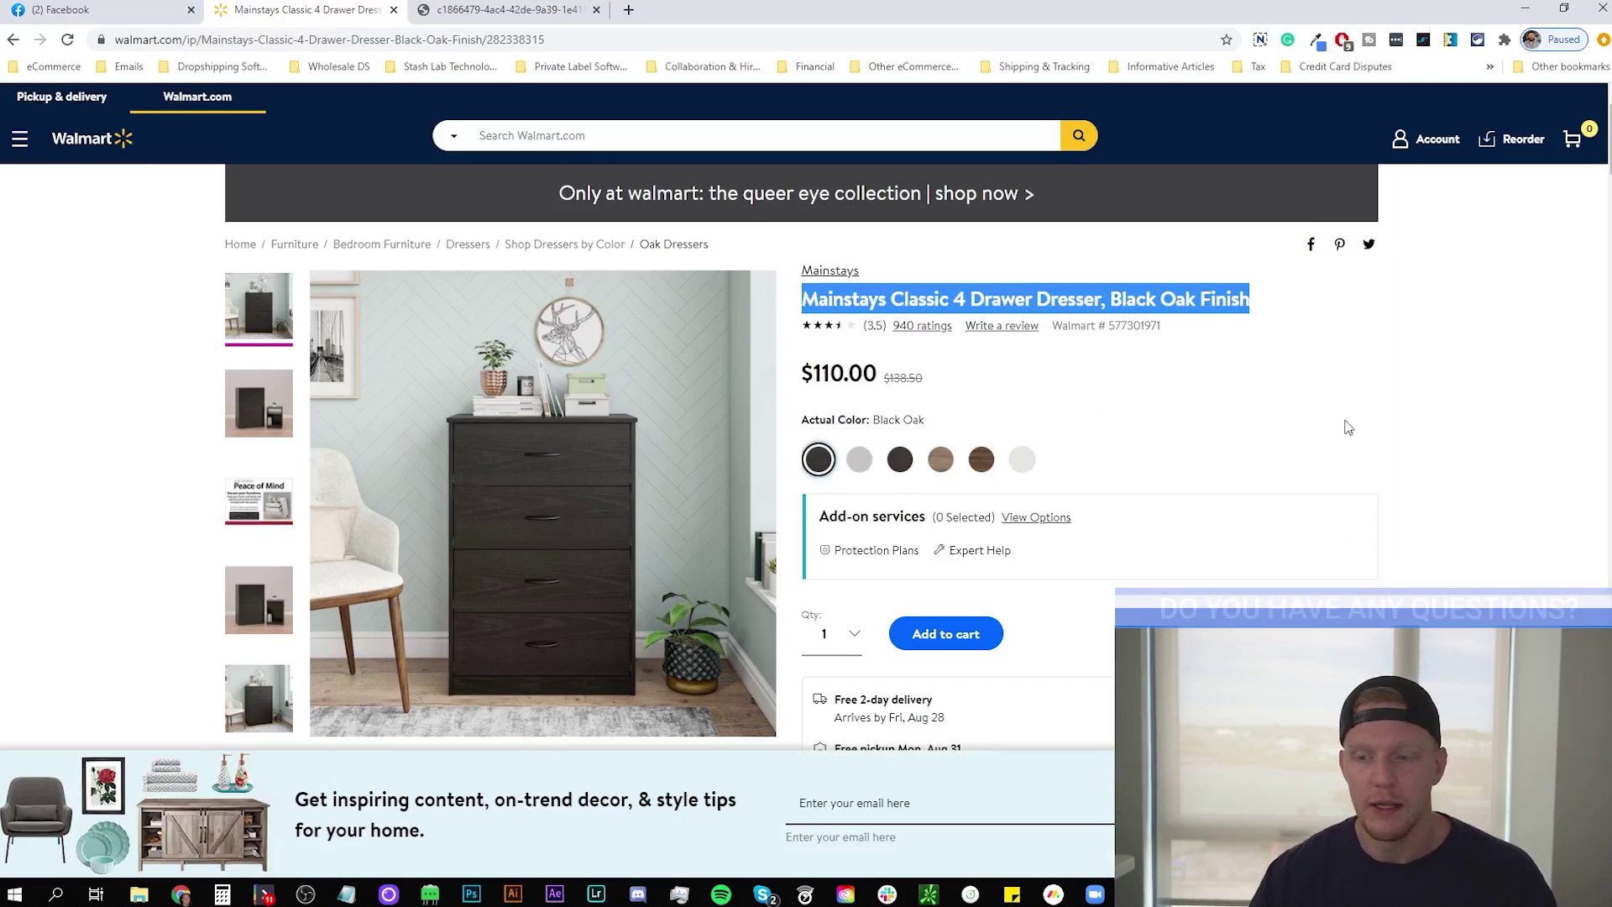
scroll(1235, 587, down, 6)
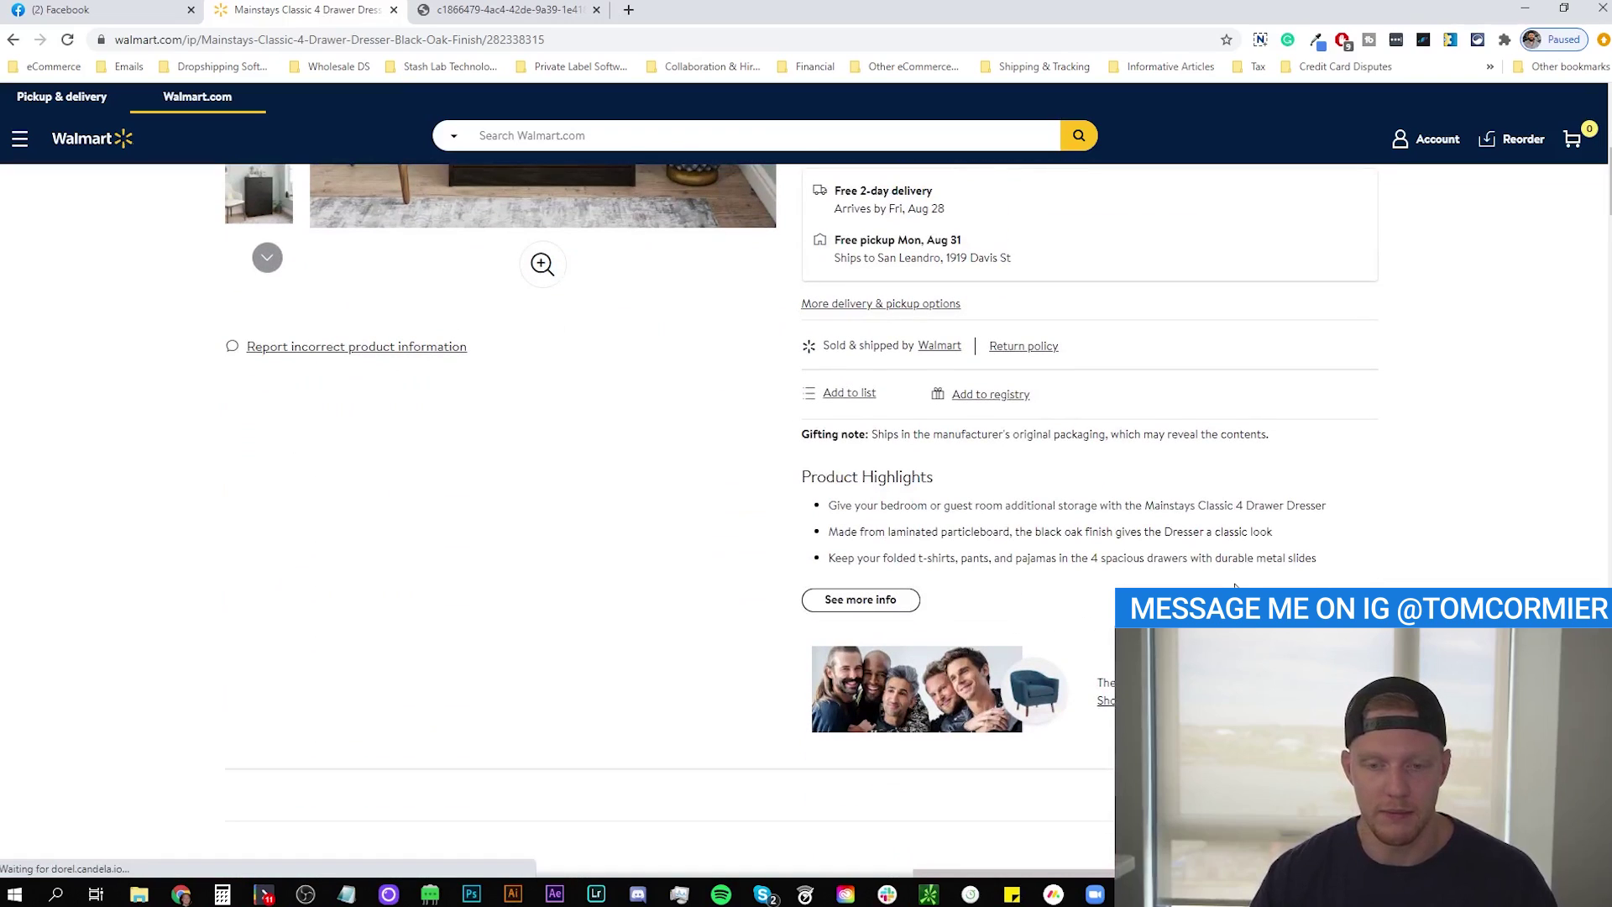
scroll(911, 531, down, 6)
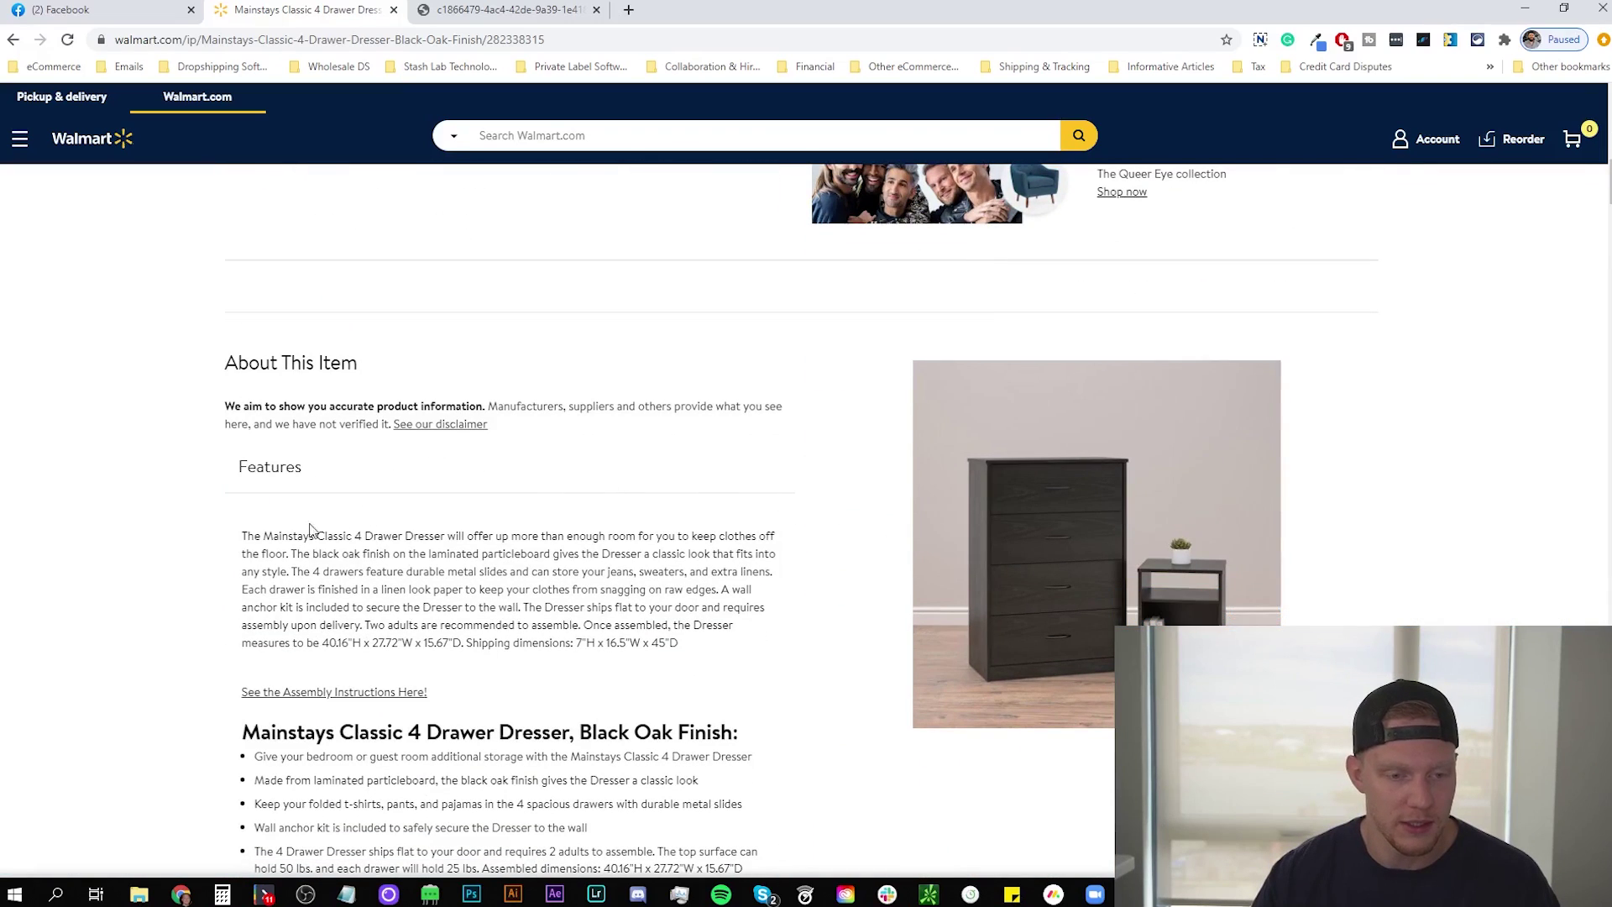
scroll(307, 532, down, 1)
drag(679, 558, 236, 445)
key(ctrl+c)
click(100, 10)
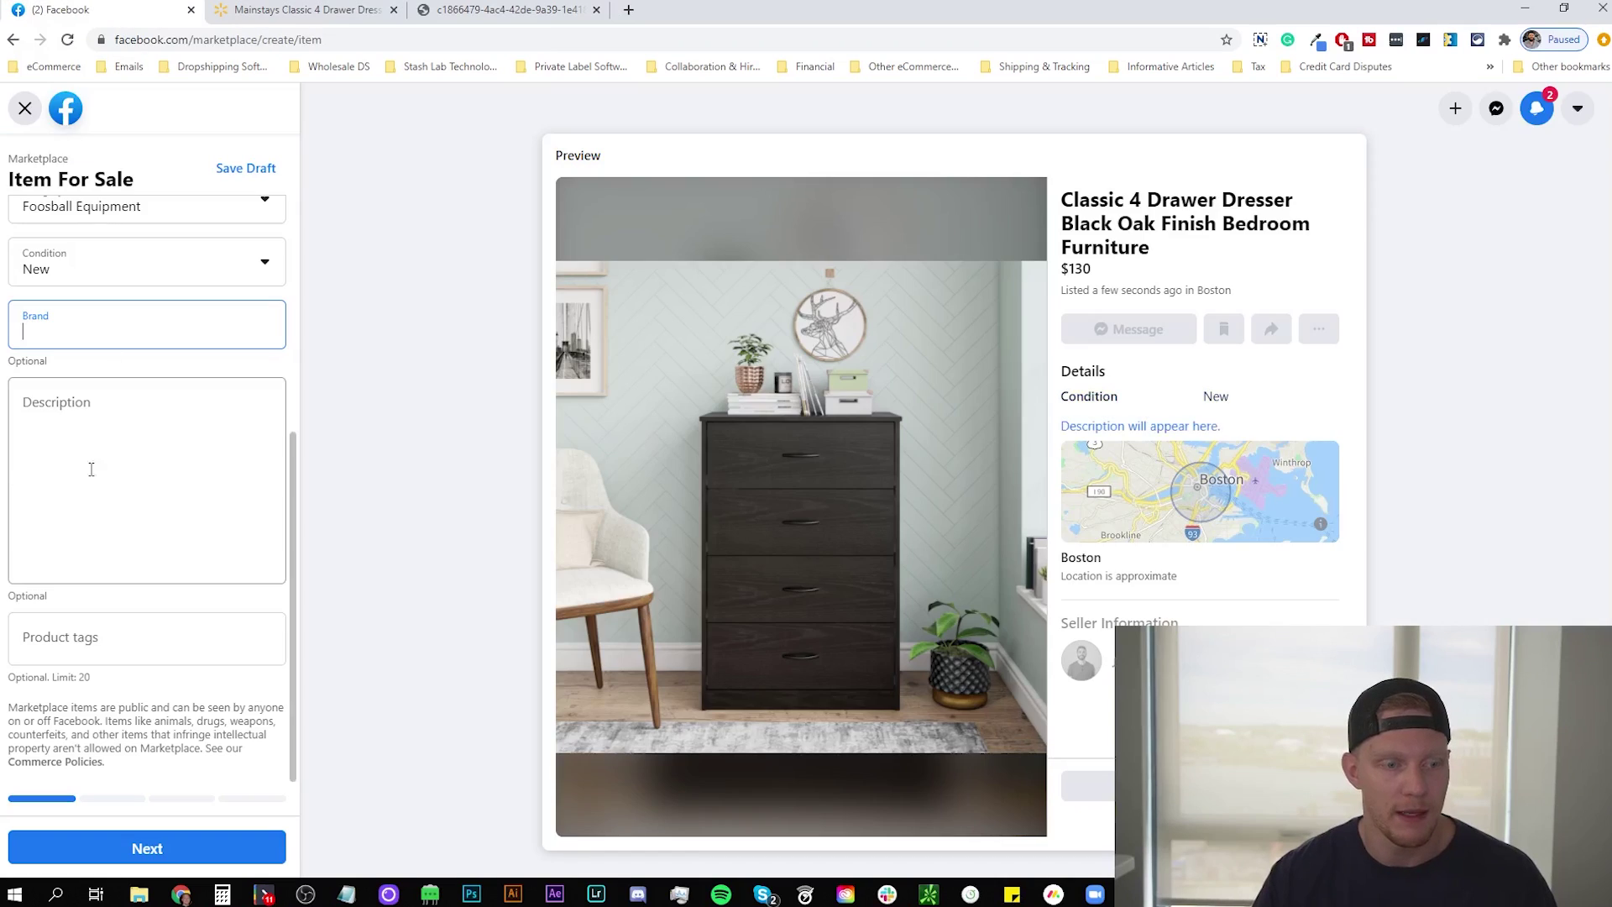
click(82, 411)
key(ctrl+v)
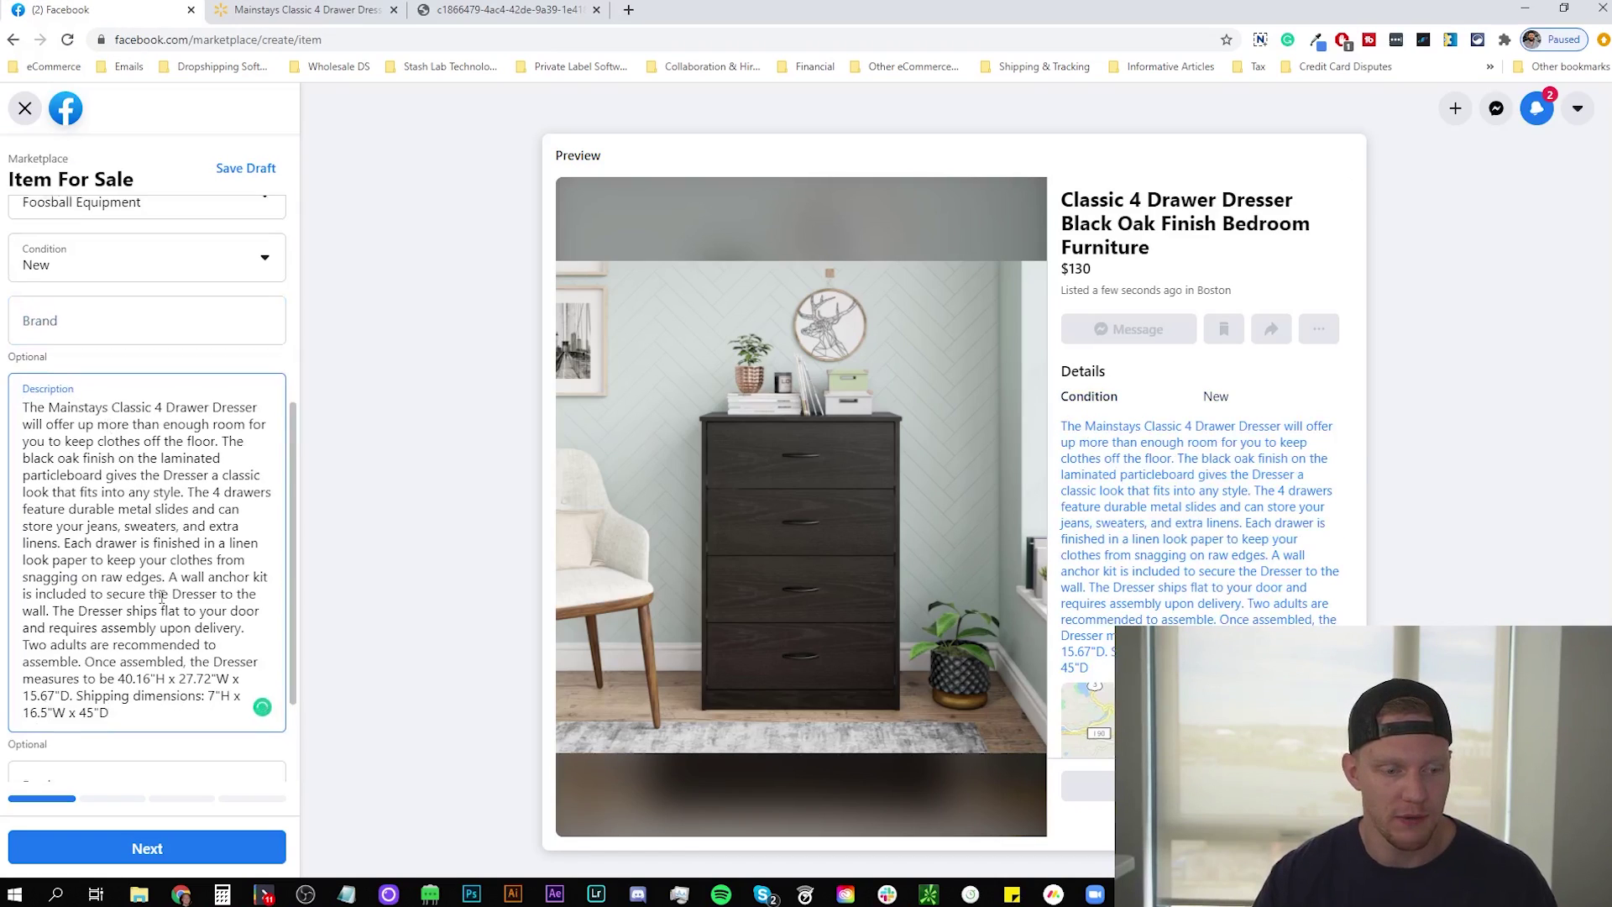
- Check the dresser's Specifications on the Walmart page, then return to the listing
click(306, 10)
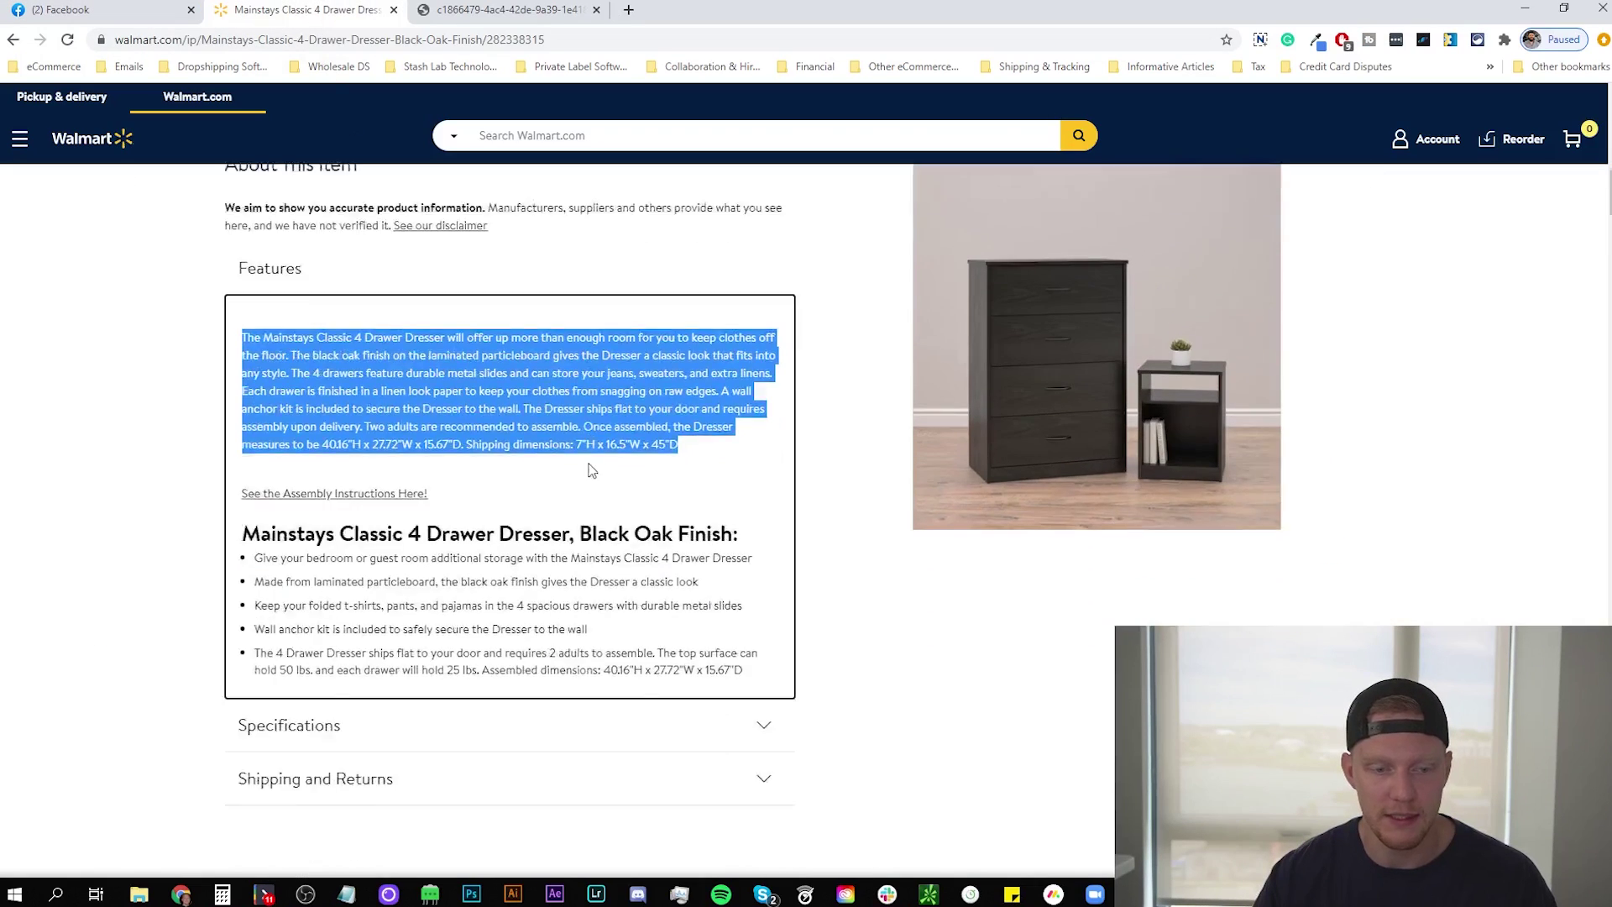
scroll(486, 478, down, 9)
scroll(321, 424, up, 3)
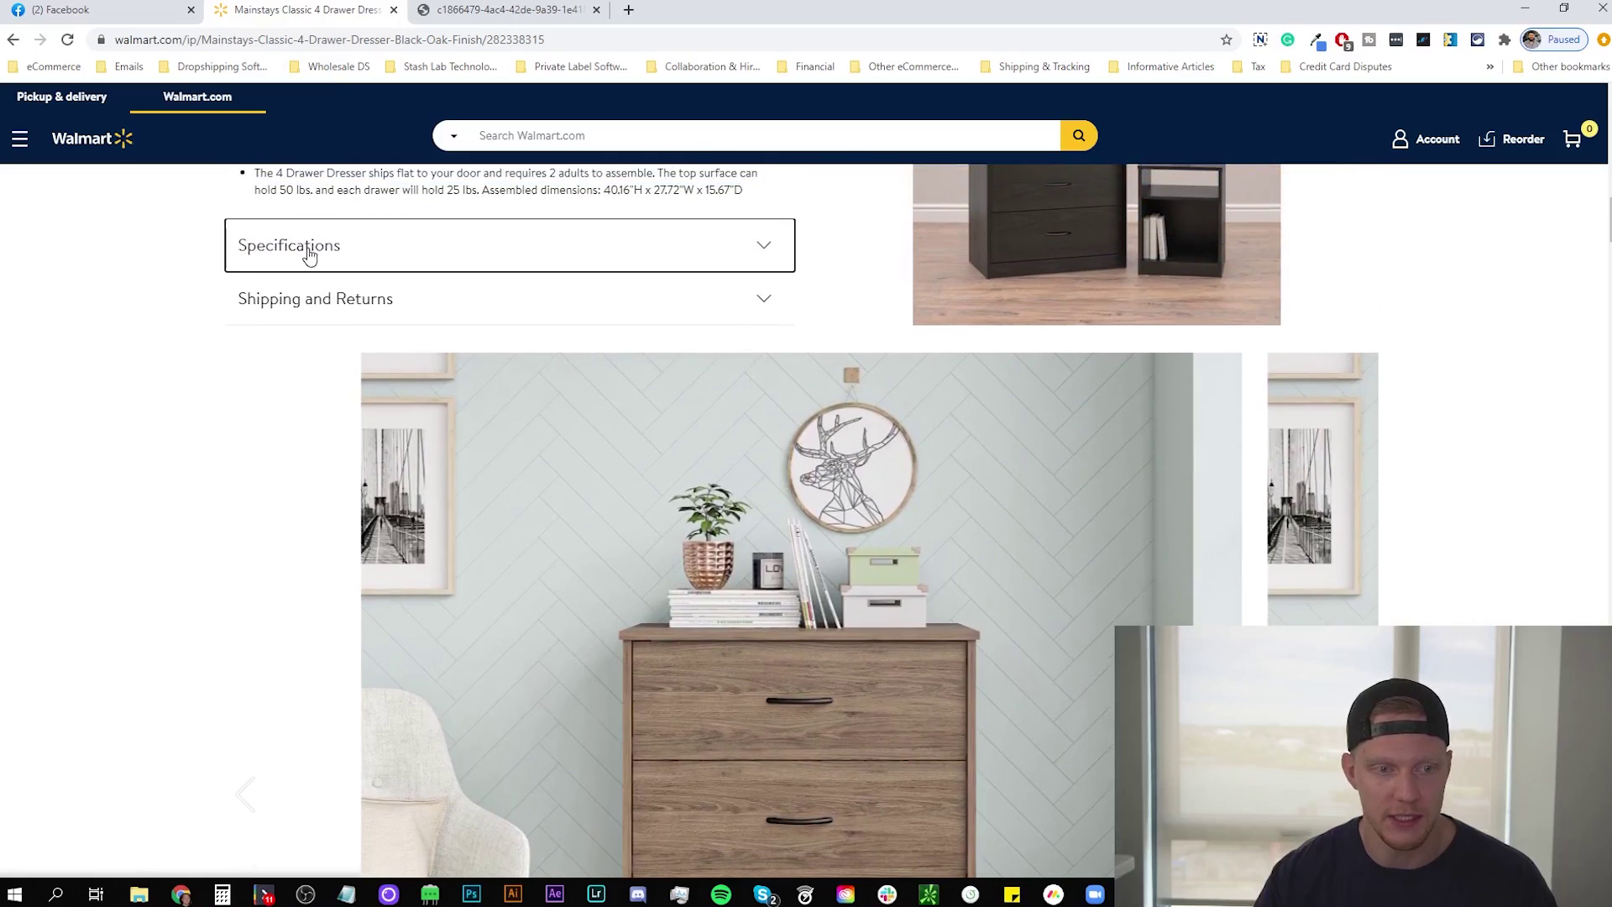
click(309, 255)
scroll(306, 359, down, 3)
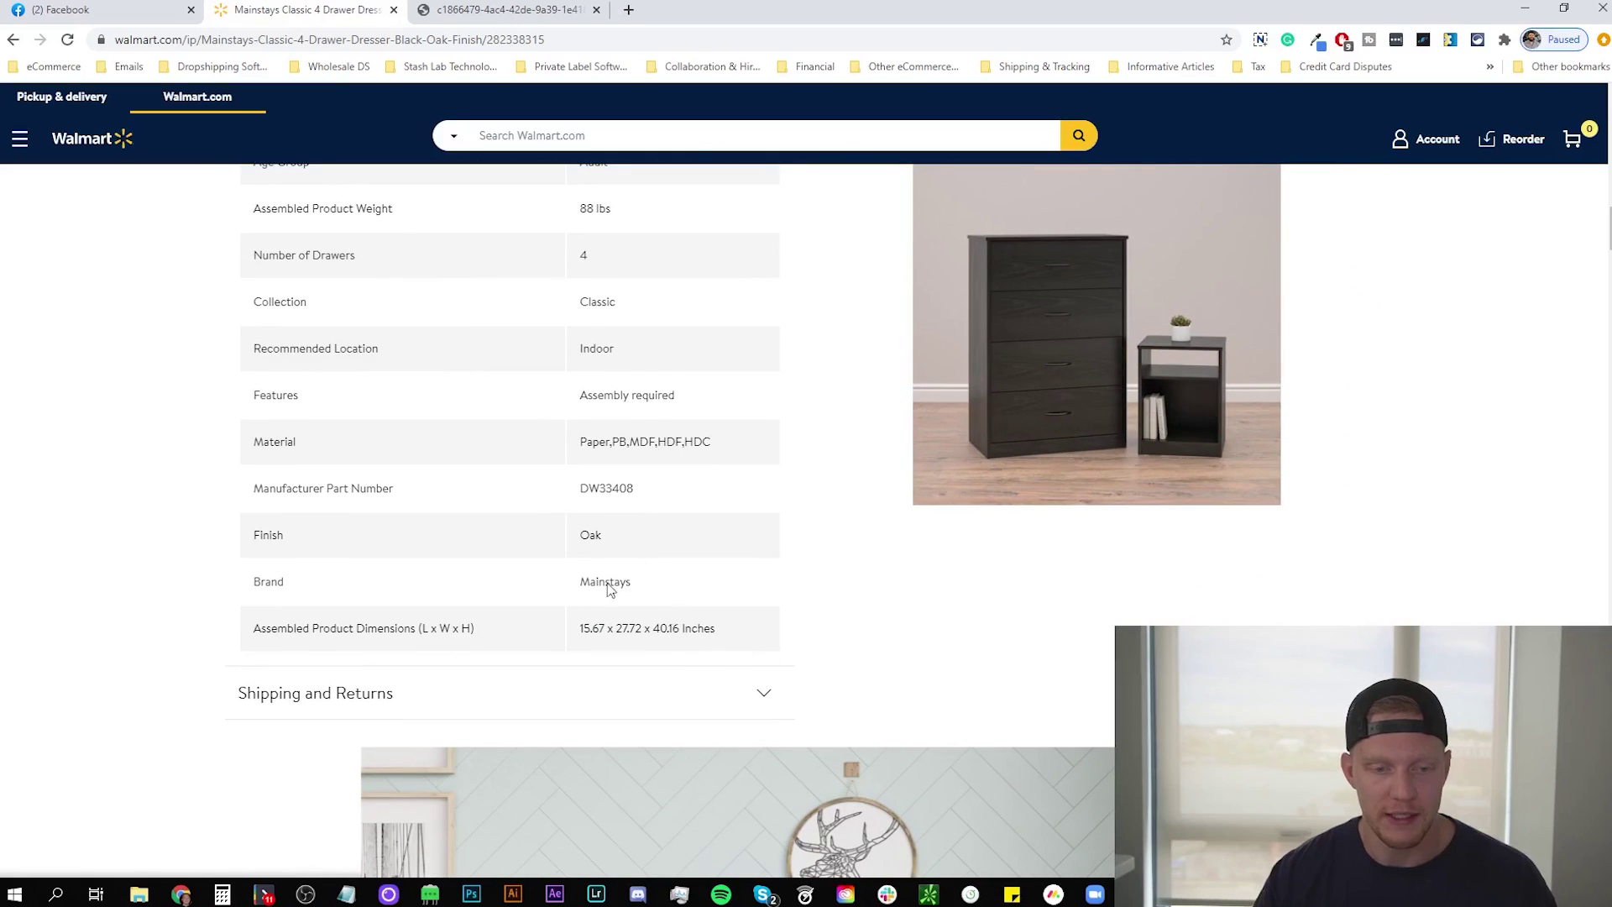
scroll(581, 565, up, 5)
click(99, 8)
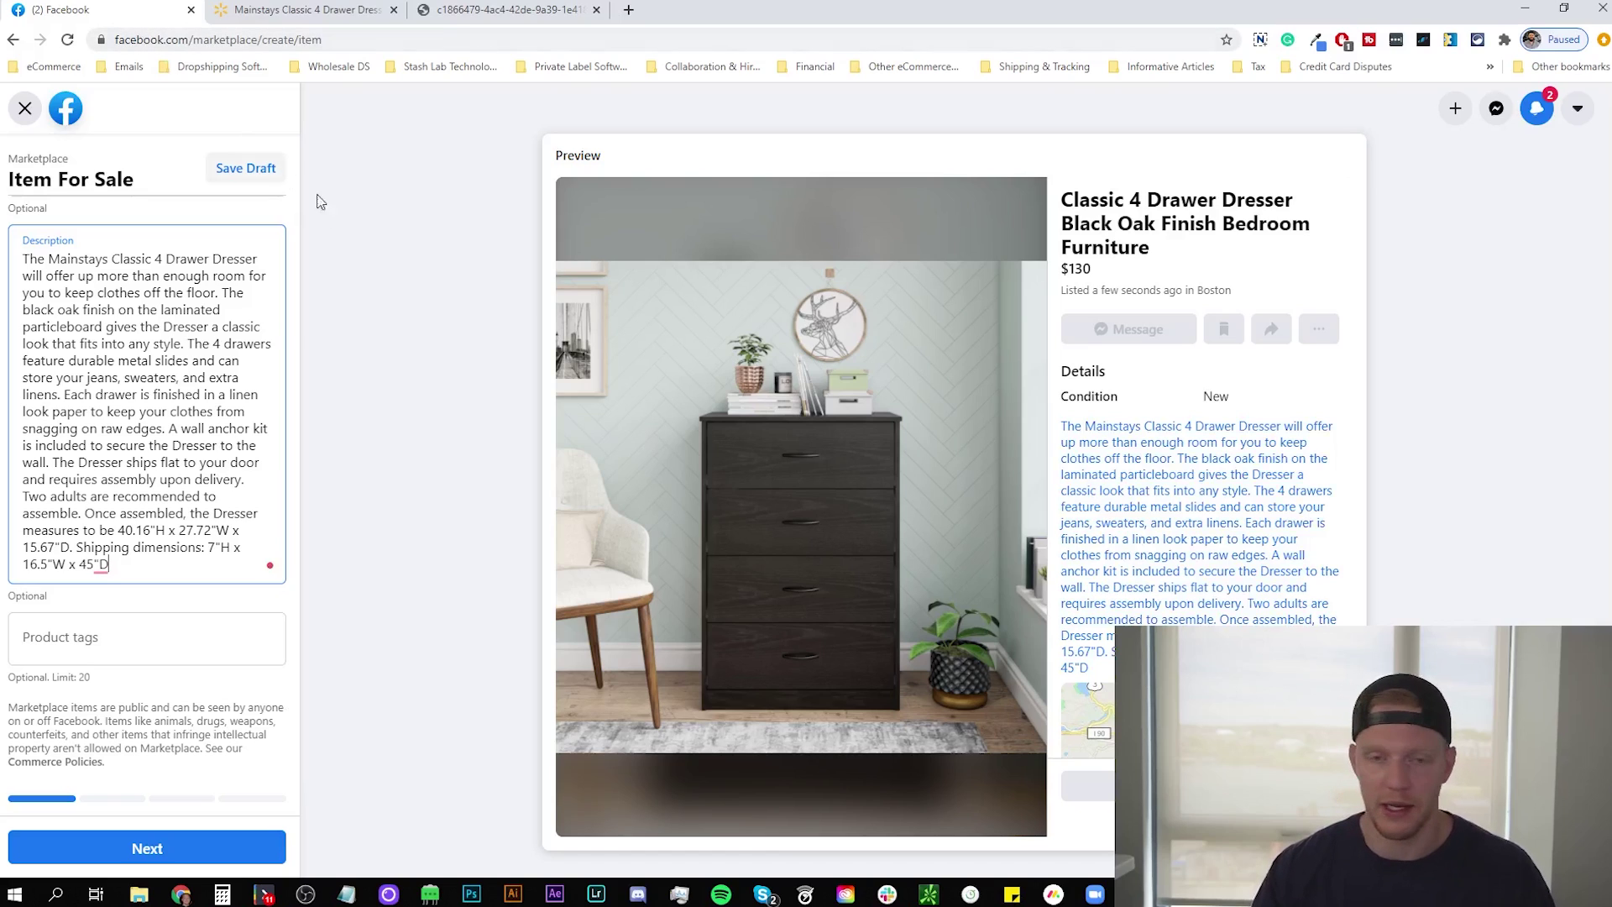
- Revisit the Description box to review the pasted dresser description
click(261, 216)
click(250, 351)
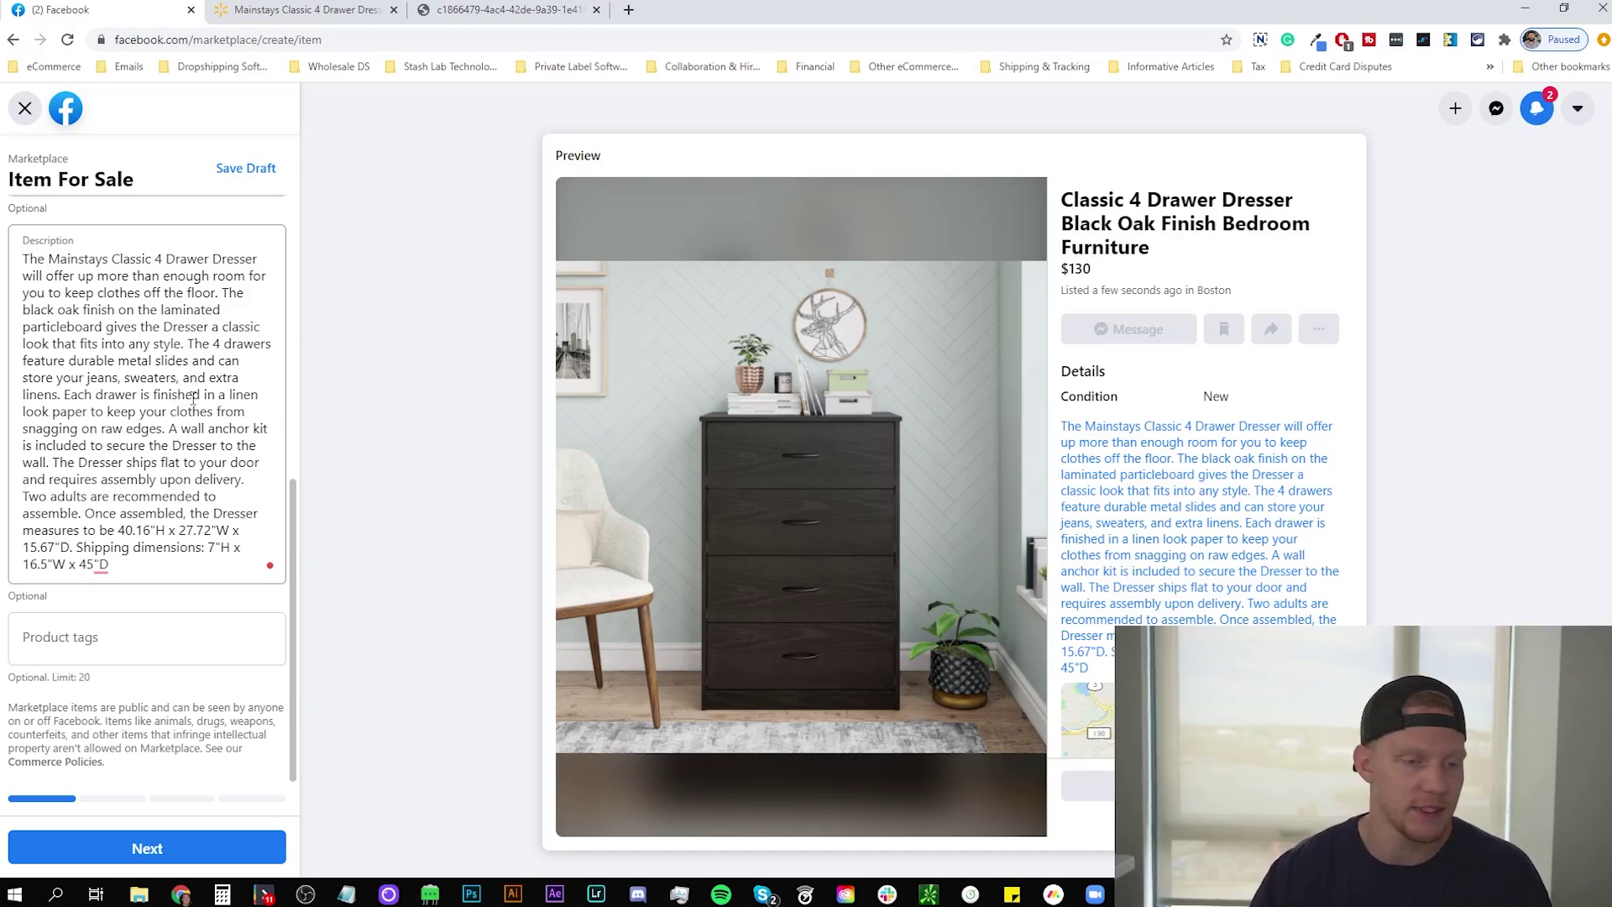
scroll(193, 399, up, 3)
scroll(233, 525, down, 2)
scroll(234, 524, down, 1)
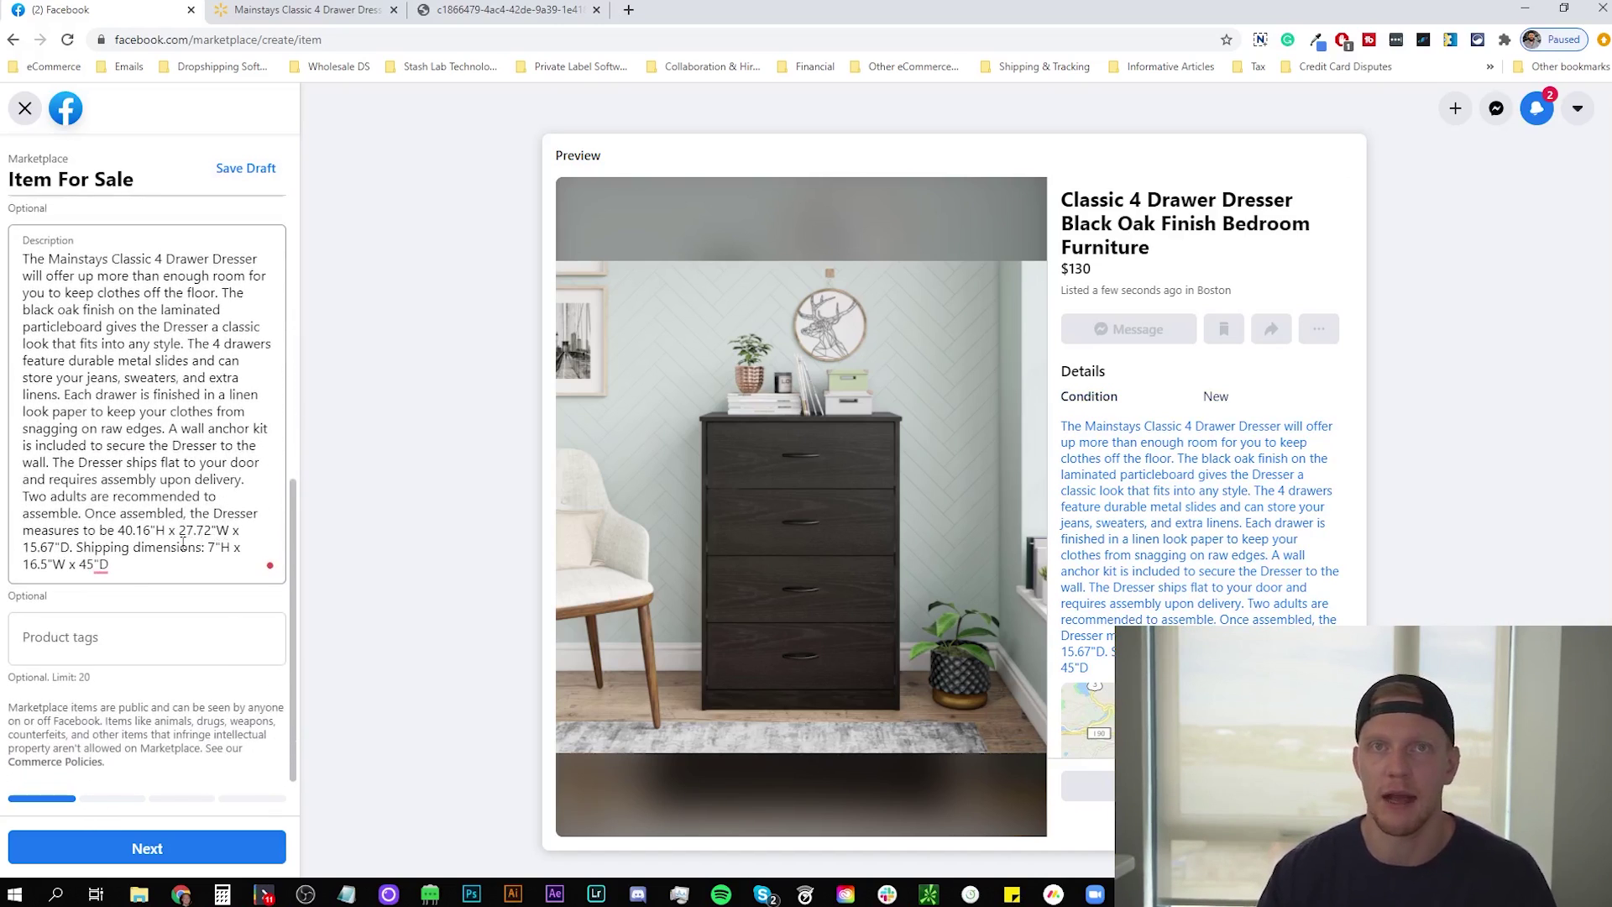
- Add the product tags dresser, bedroom, furniture and 4 drawer
key(Tab)
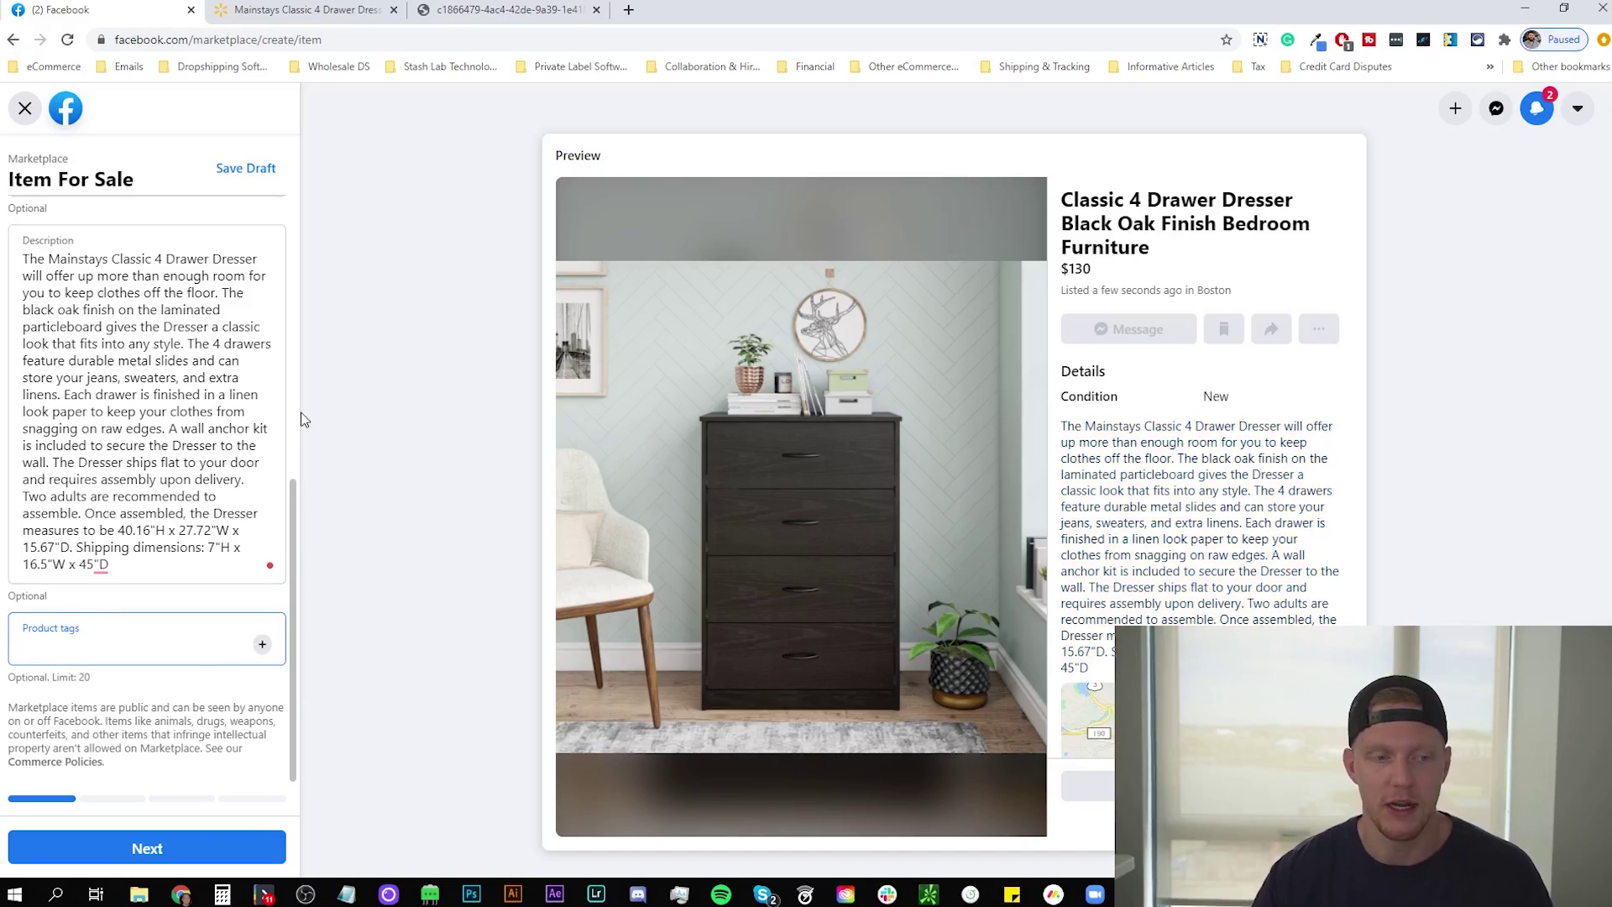
text(dresser)
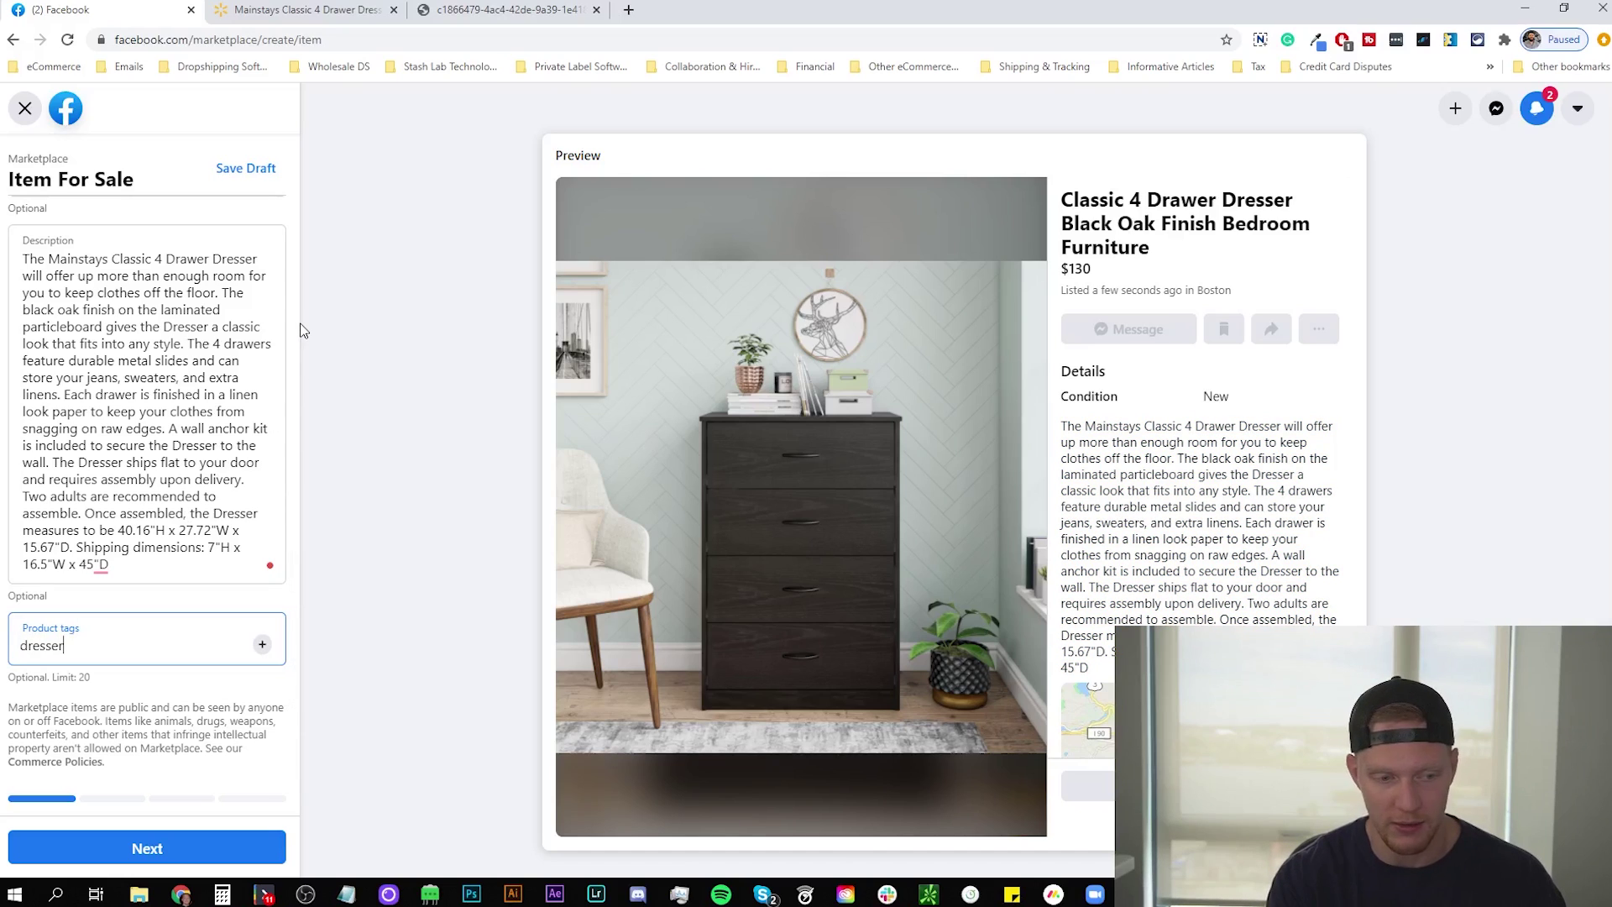
key(Return)
text(bedroom)
key(Return)
text(furniture)
key(Return)
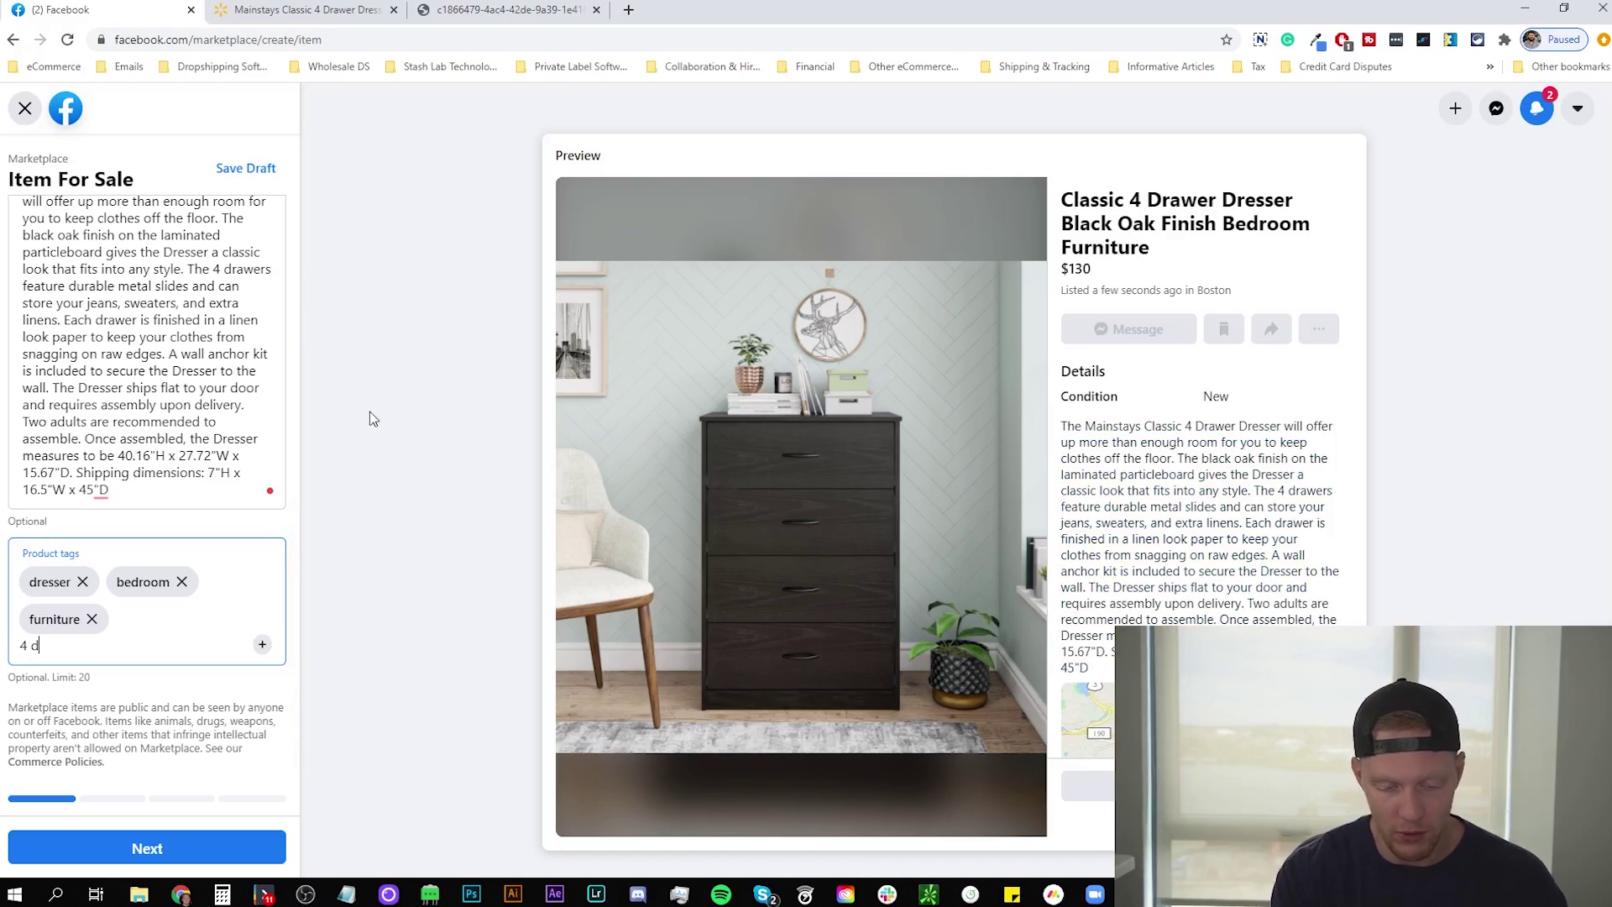
text(rawer)
key(Return)
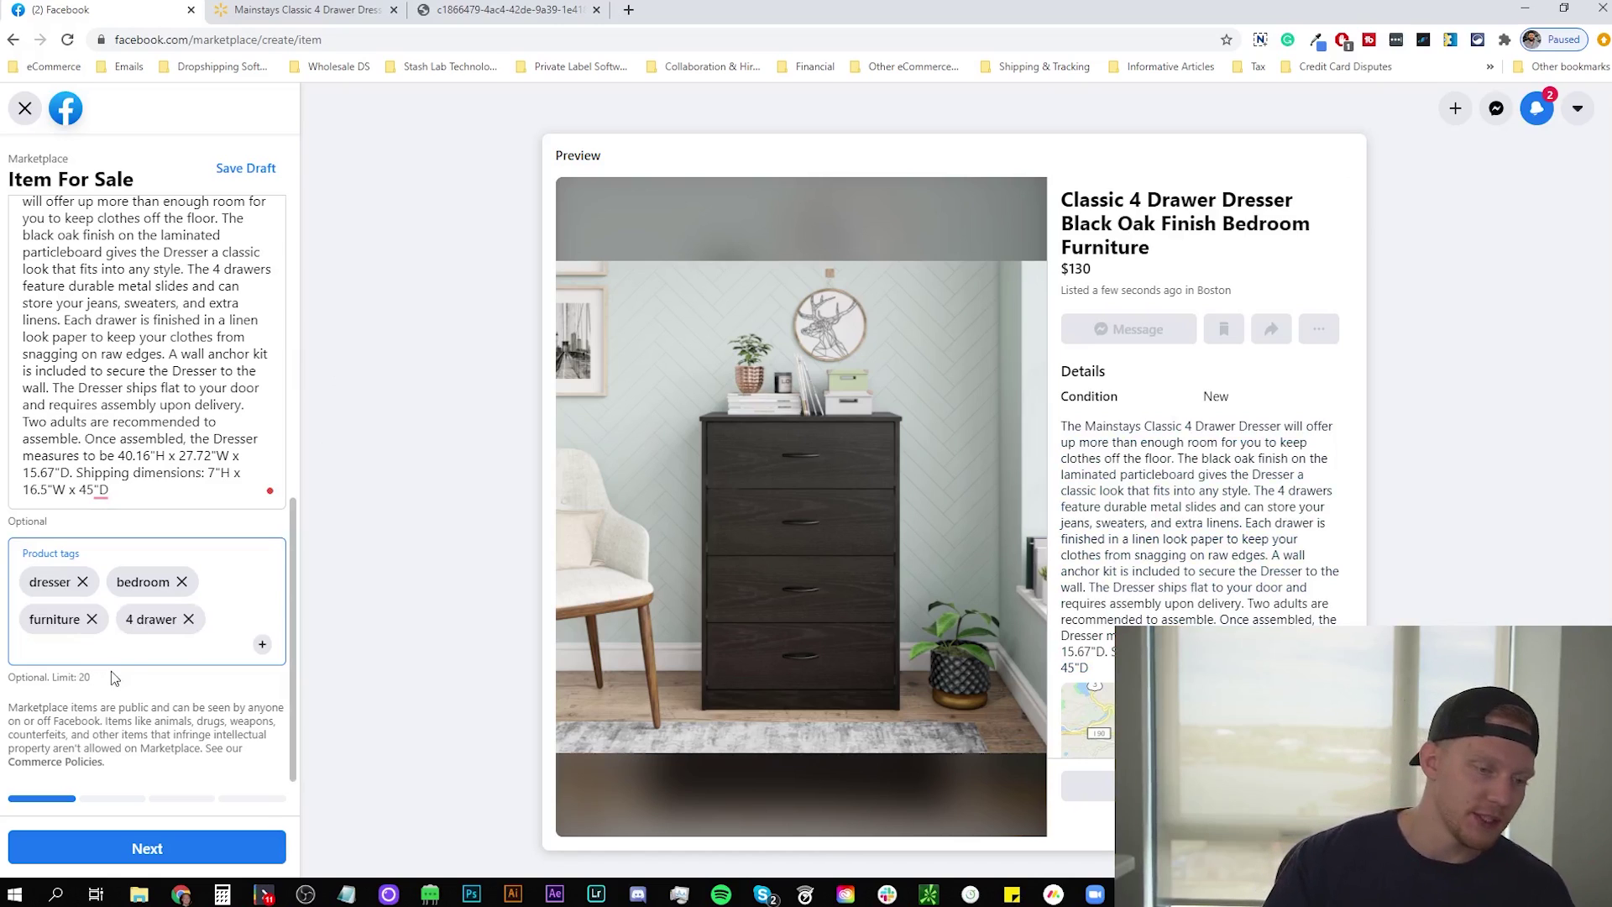
scroll(175, 661, up, 5)
scroll(175, 662, down, 5)
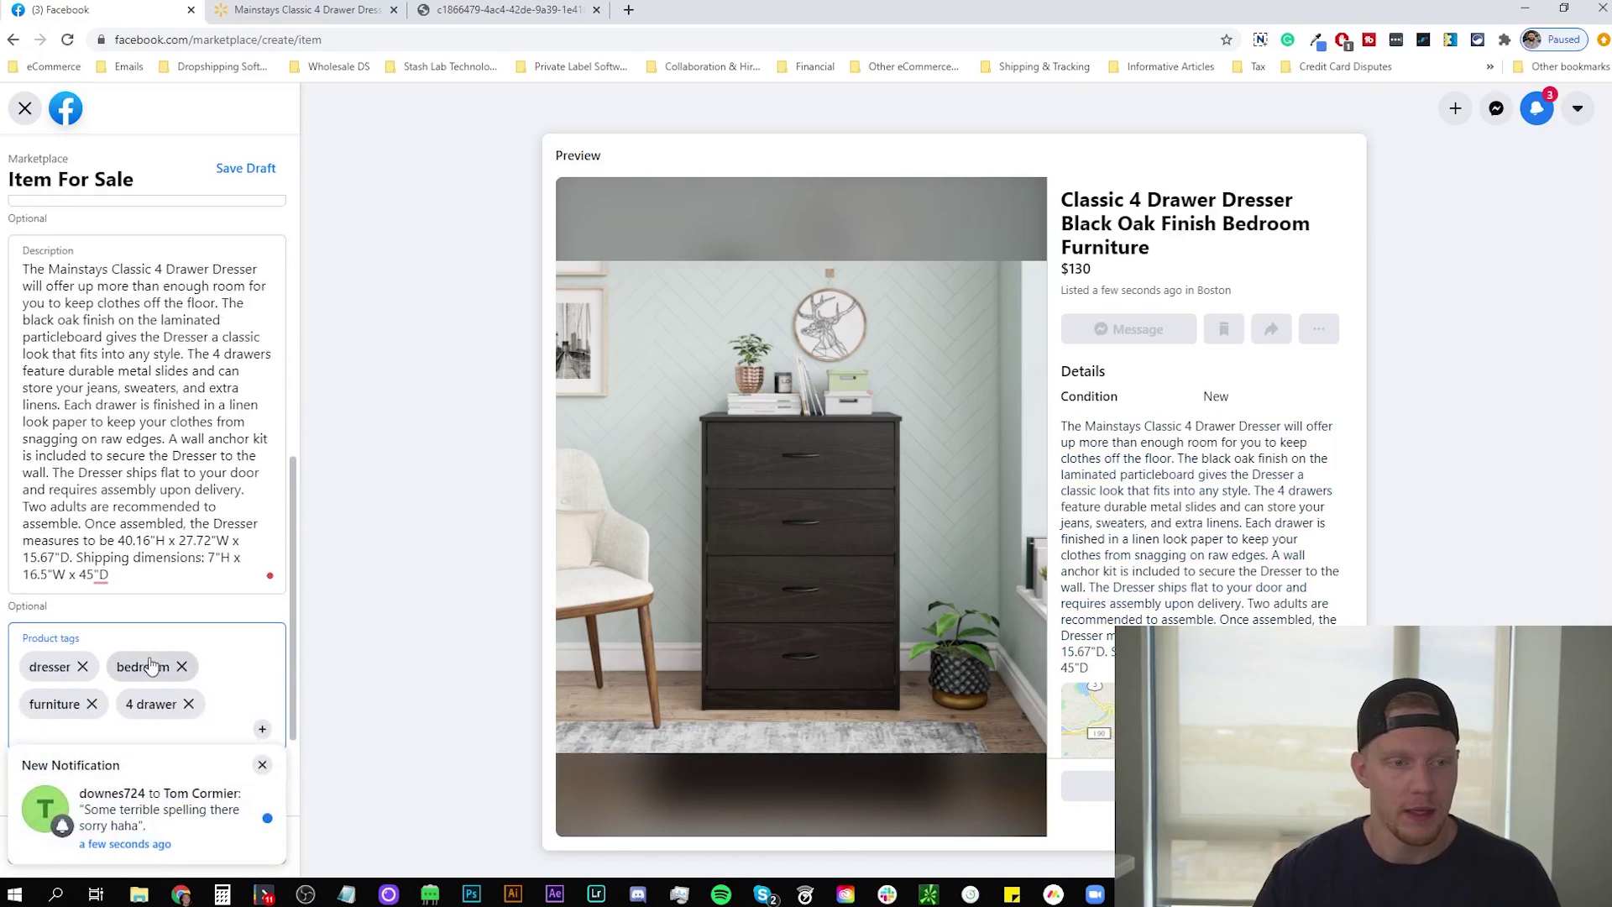
- On the delivery step, make the dresser Shipping only with the seller's own shipping label
click(262, 764)
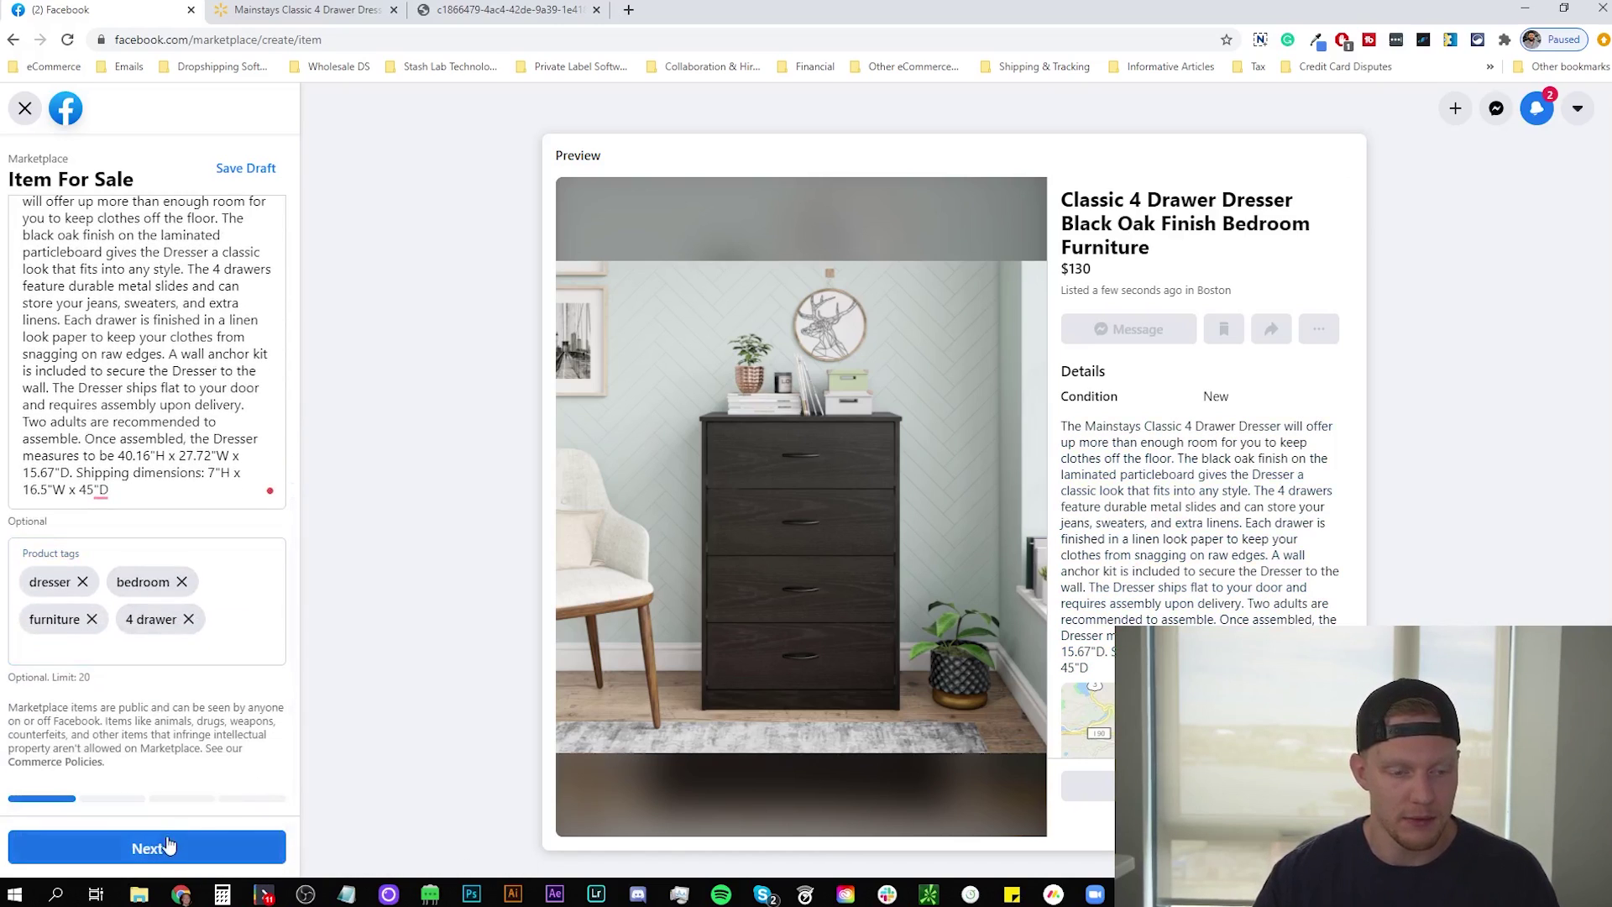
click(159, 851)
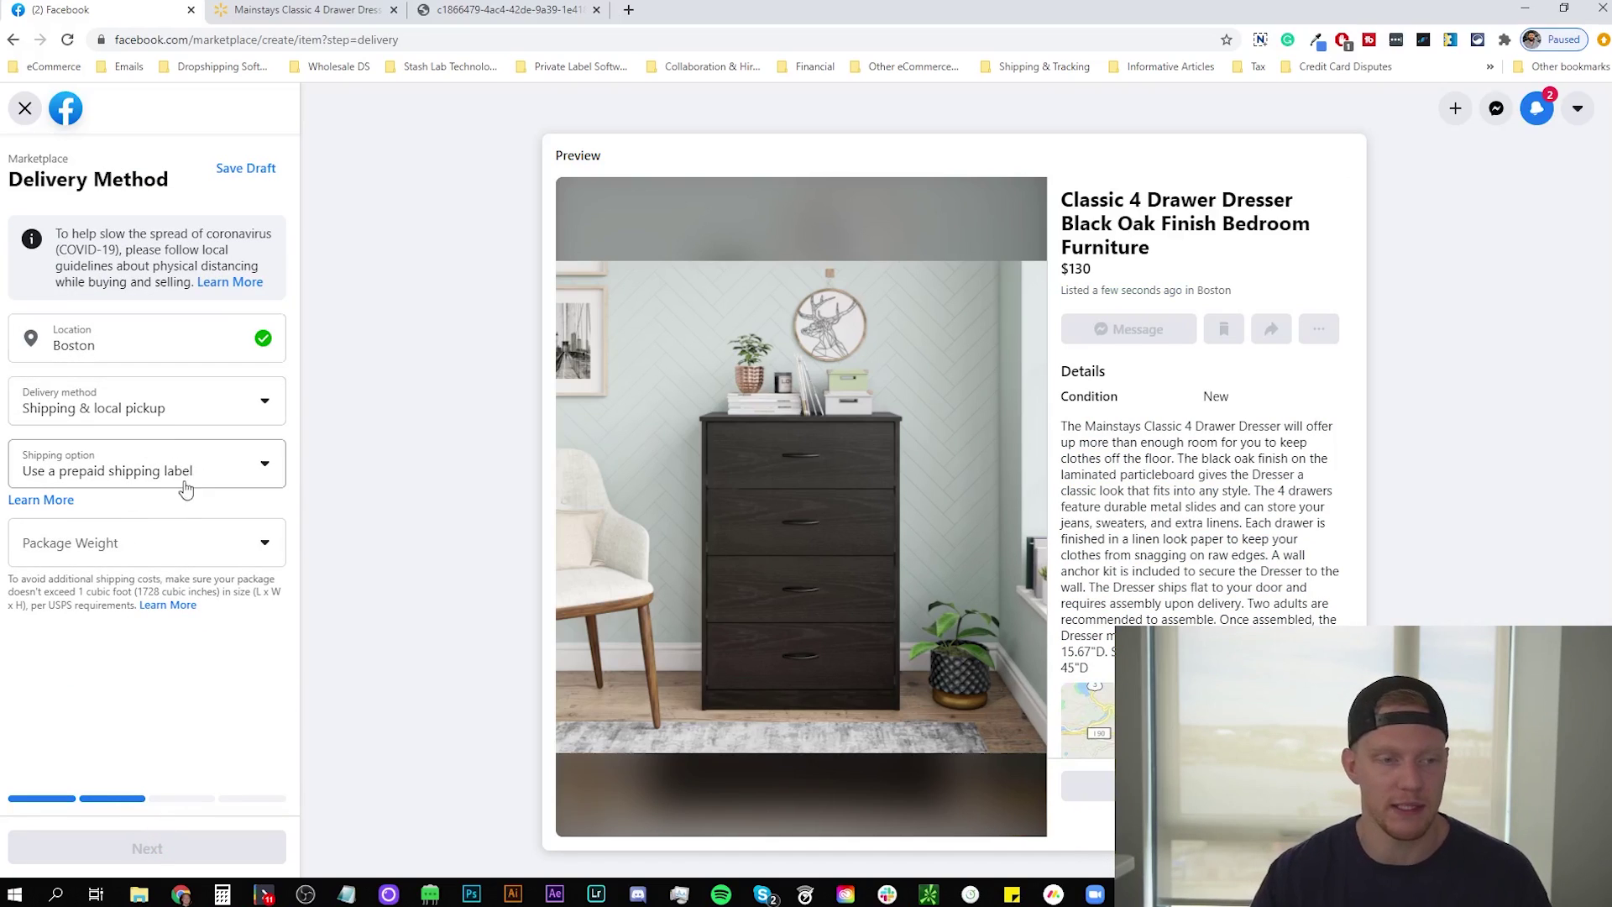
click(267, 404)
click(234, 544)
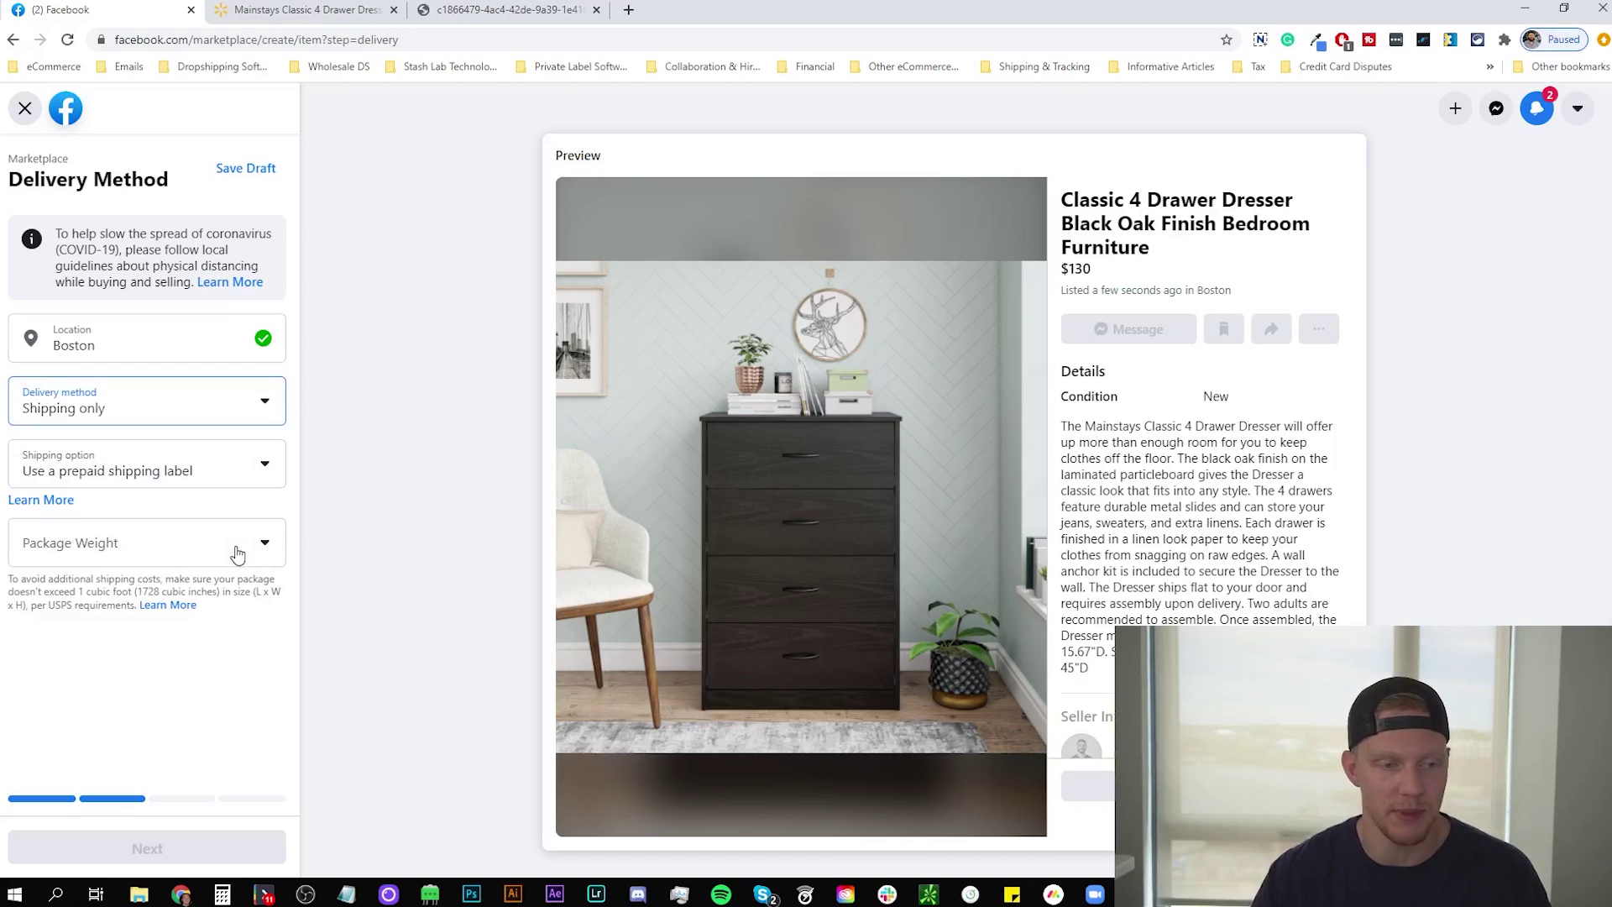
click(216, 472)
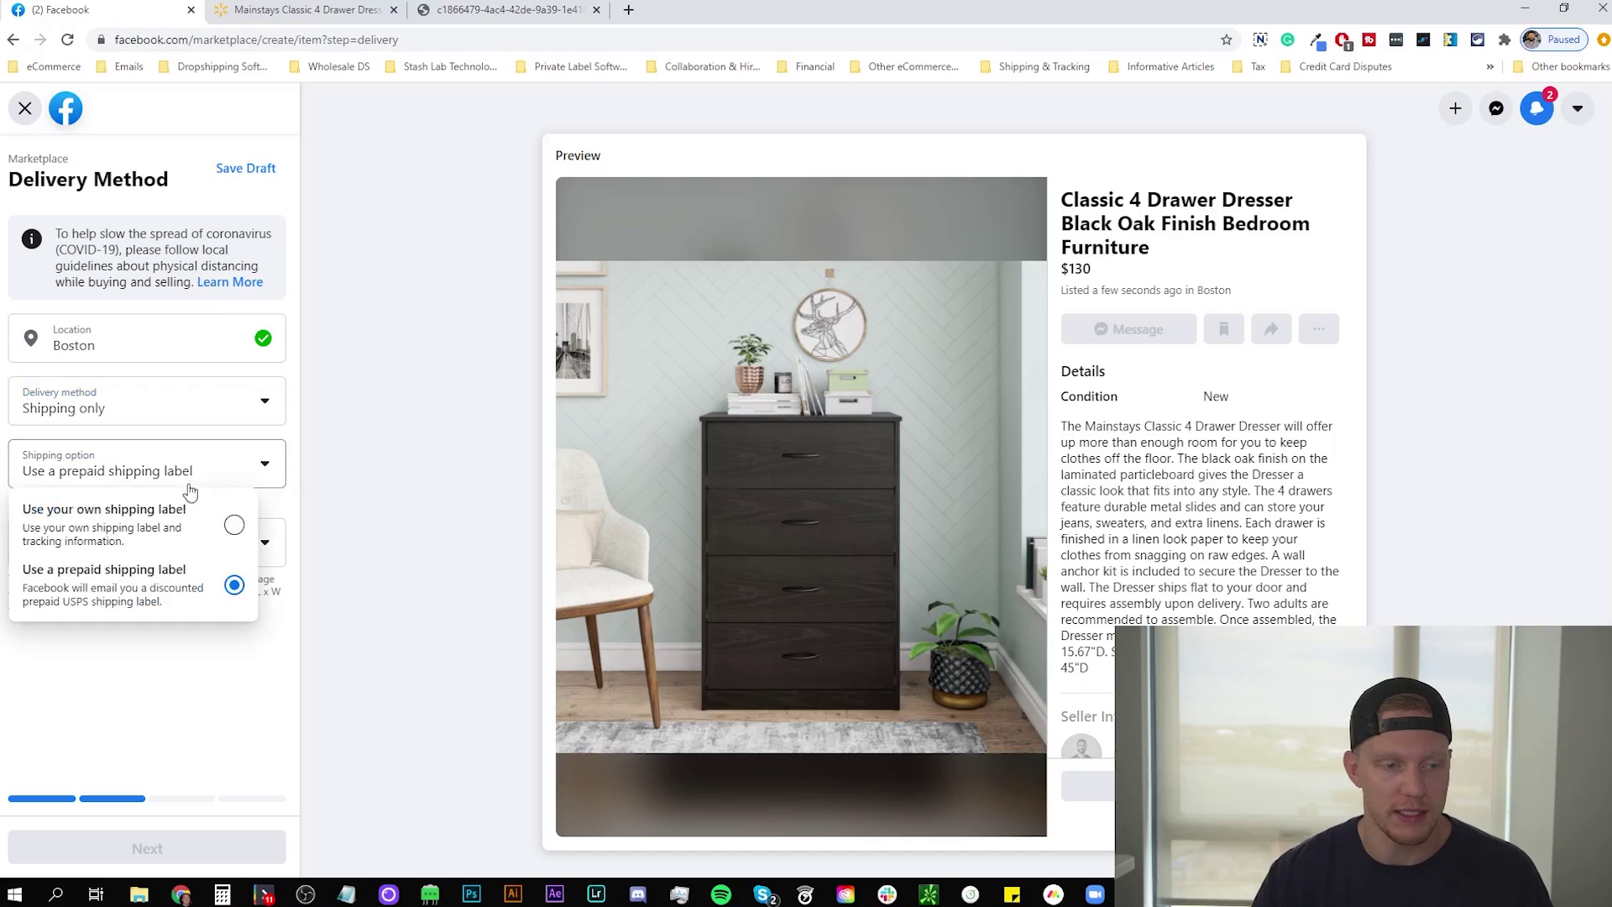
click(141, 532)
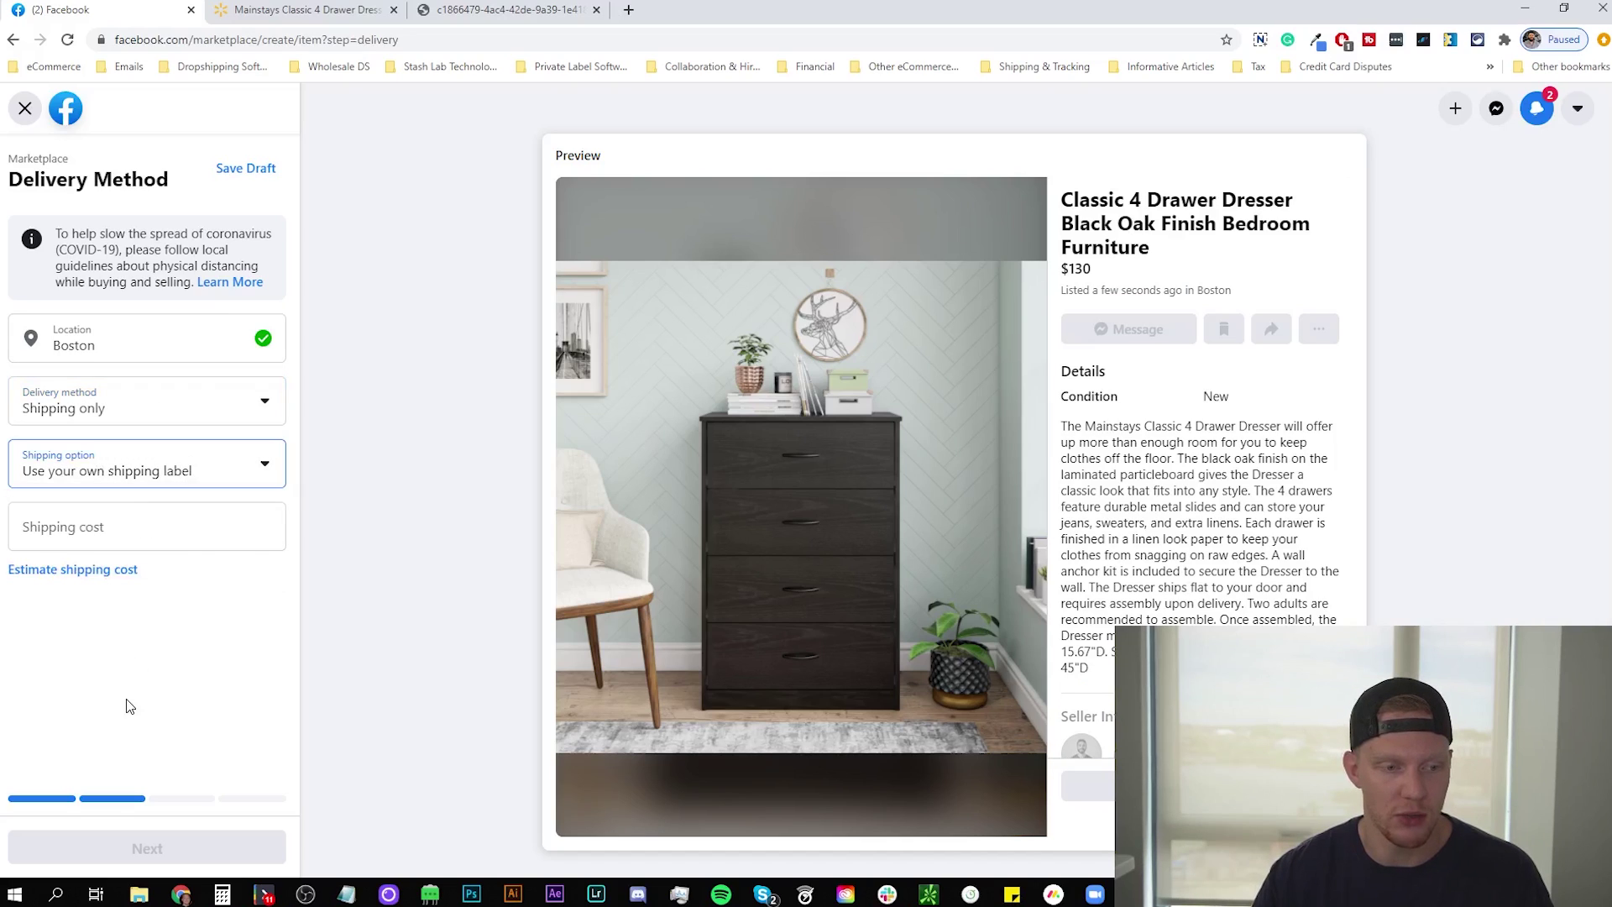
- Set the shipping cost to $1, checking the estimated payment breakdown
click(139, 529)
text(0)
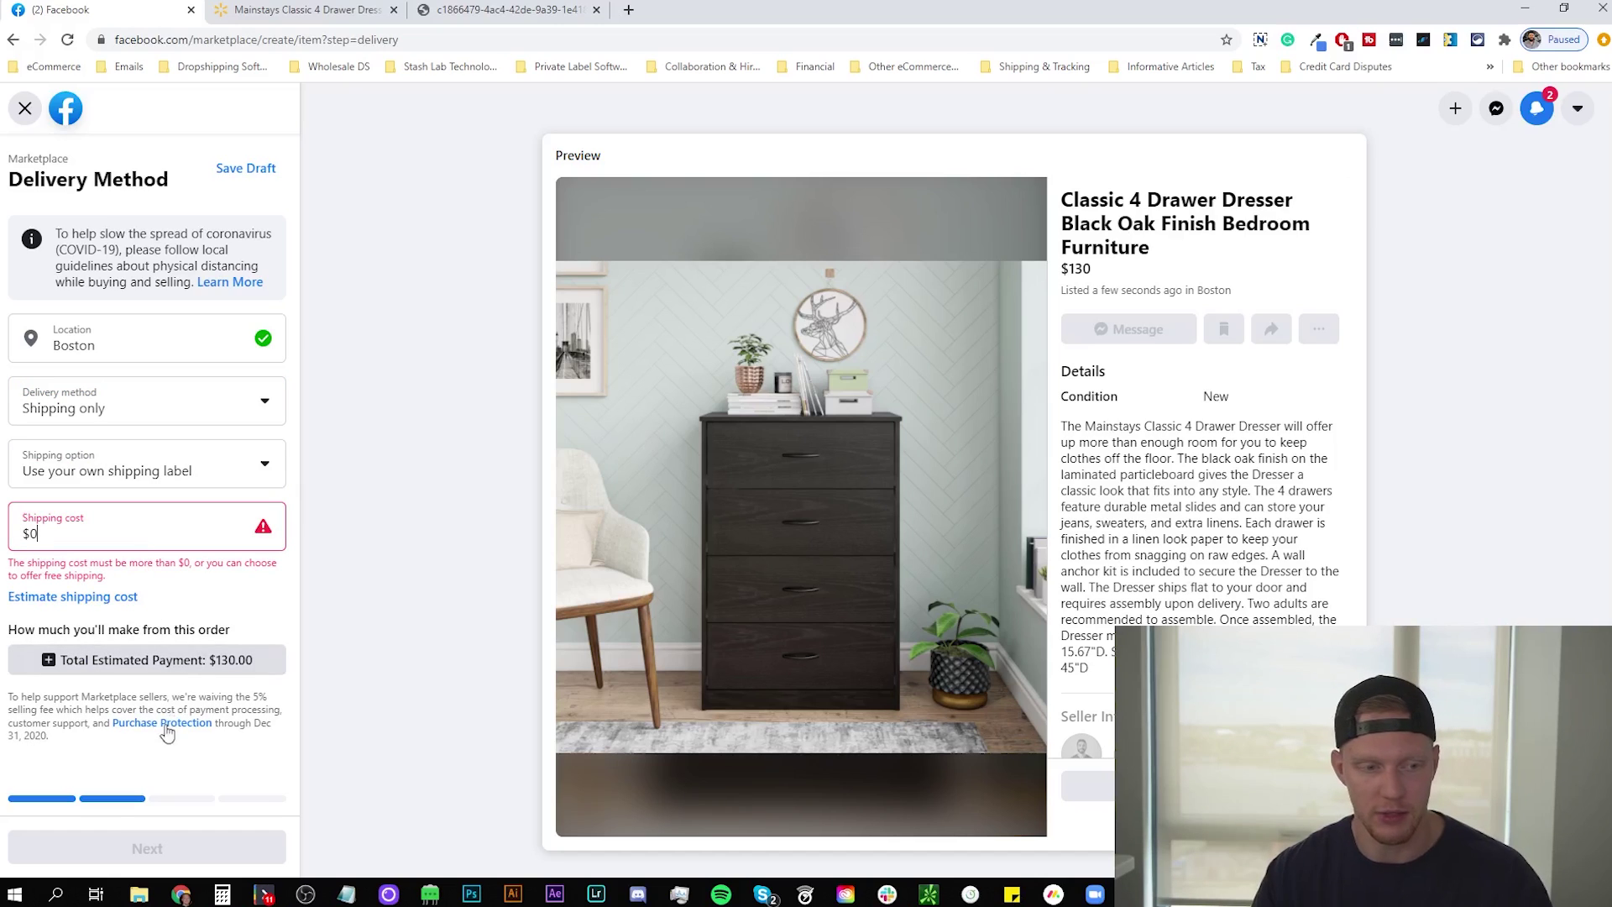
text(1)
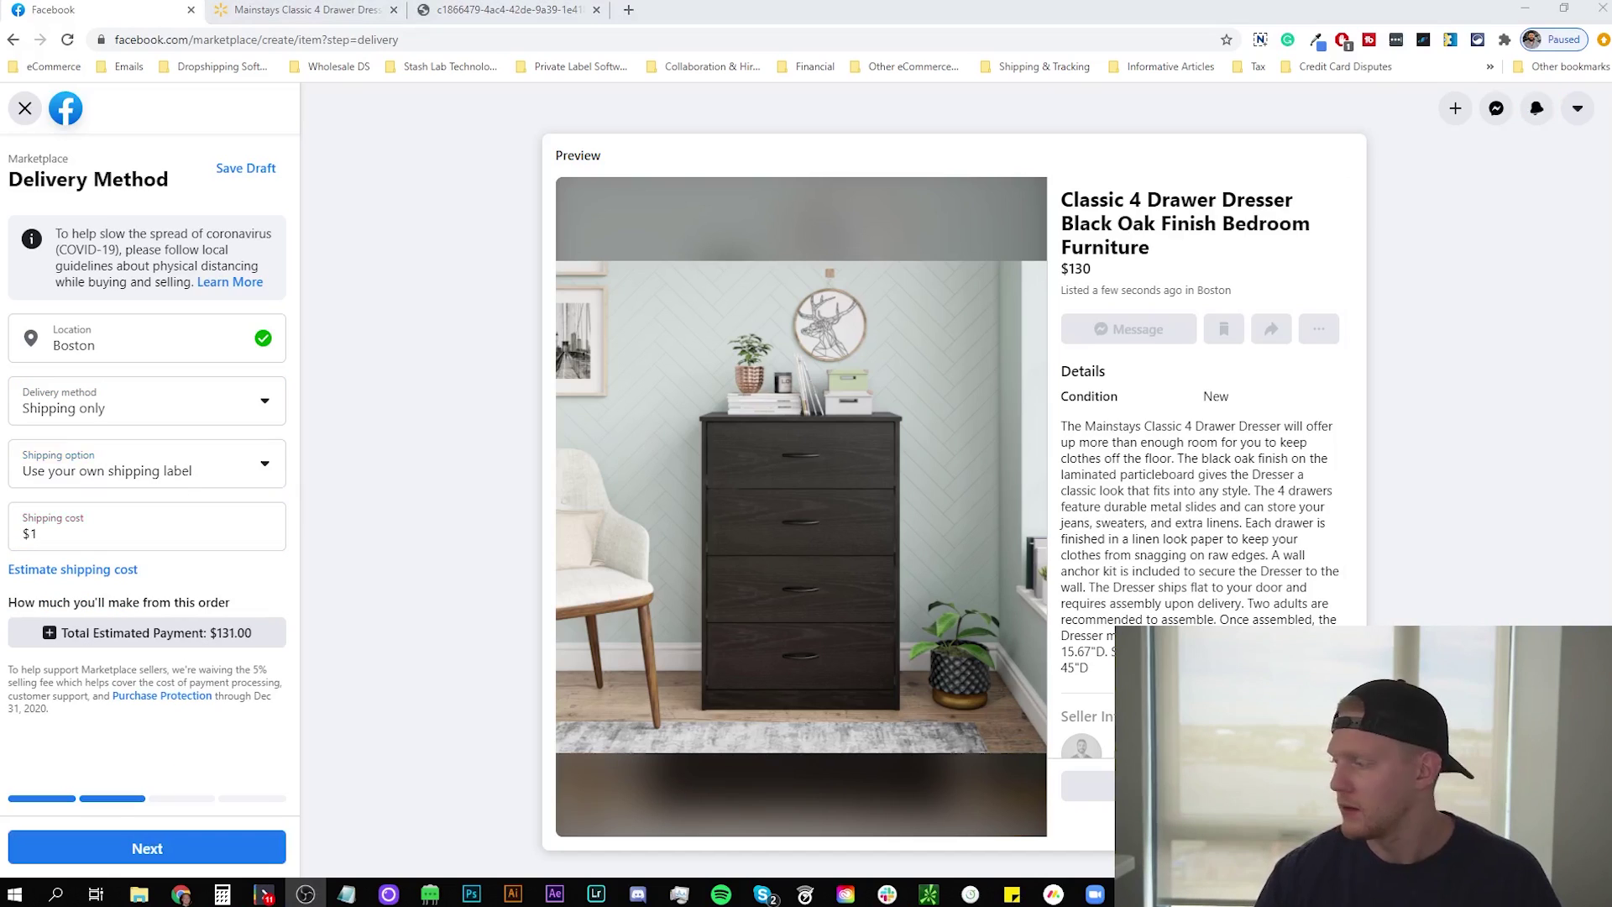
click(57, 534)
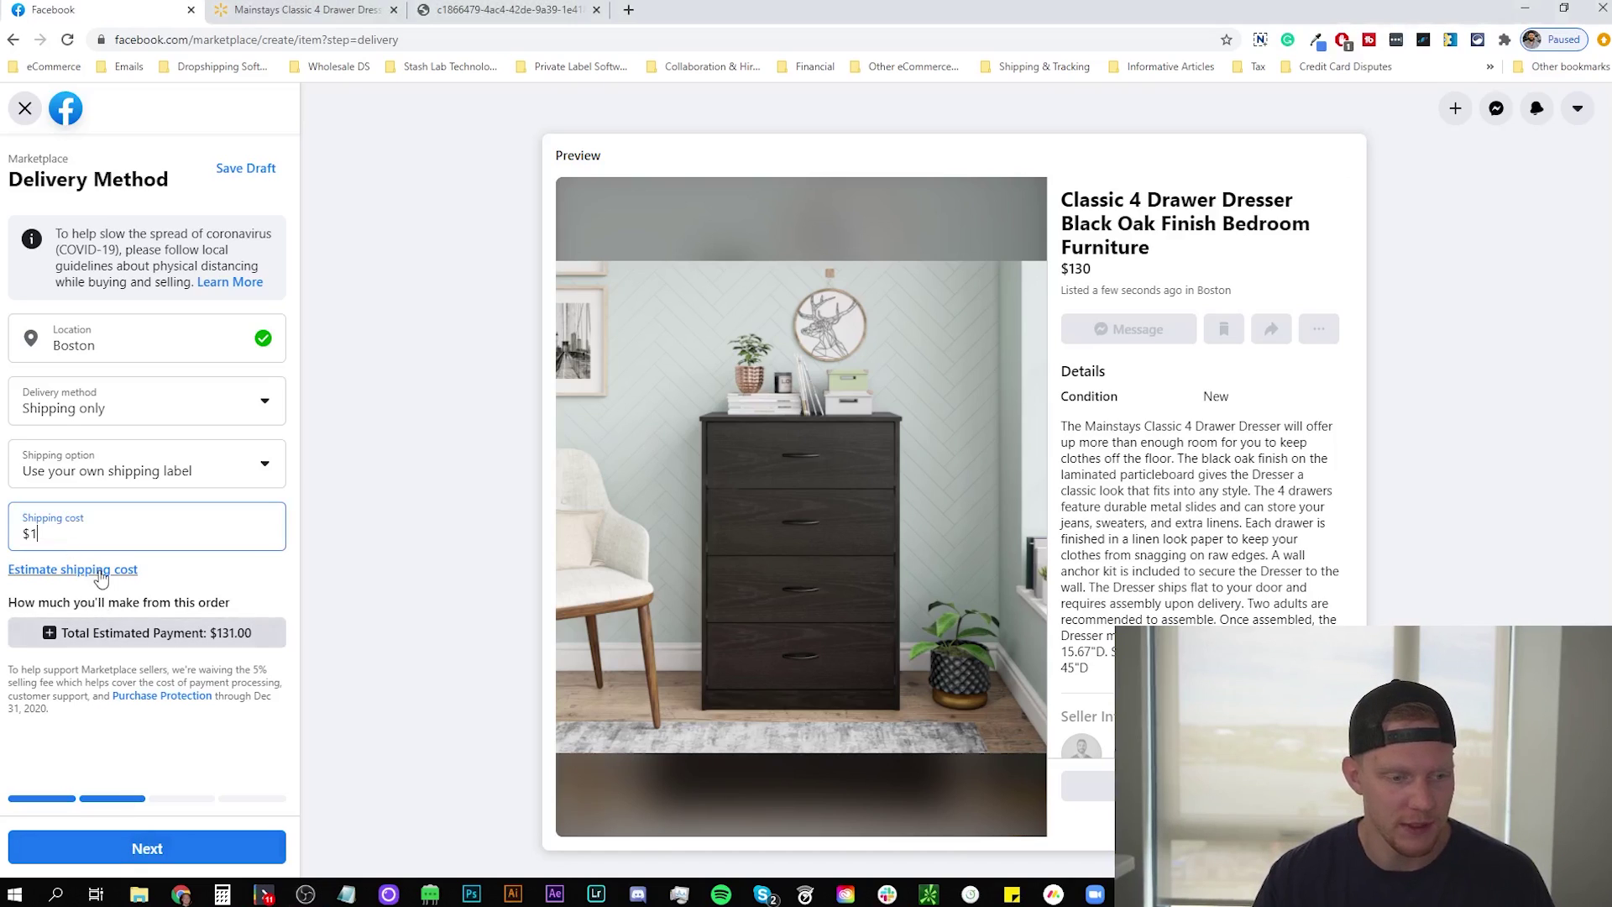
key(BackSpace)
text(0)
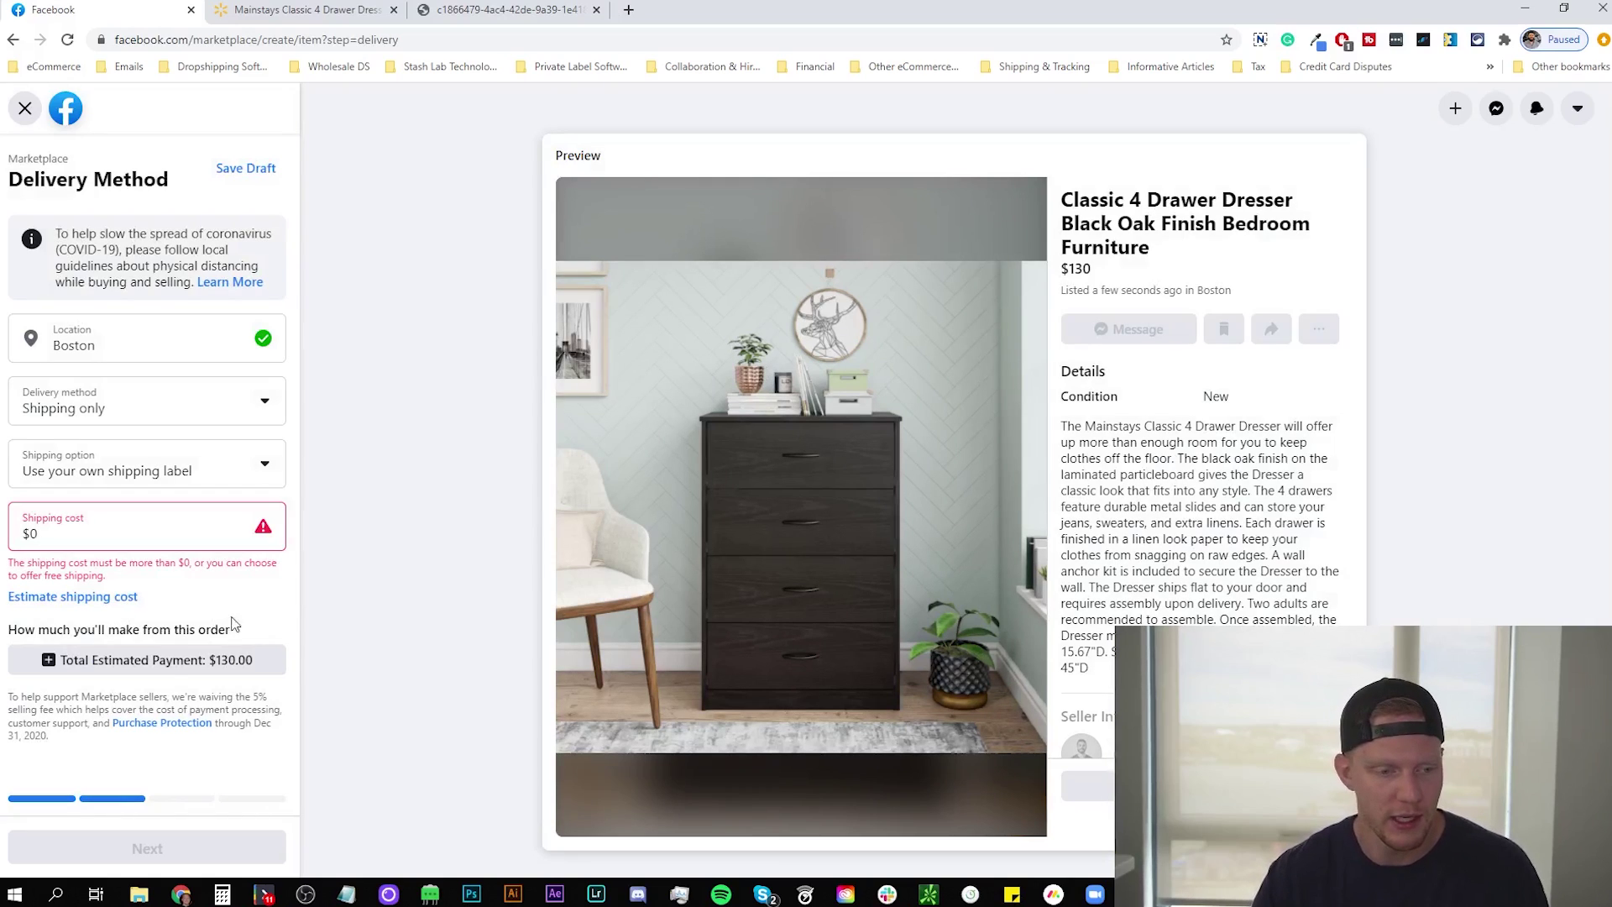
click(173, 659)
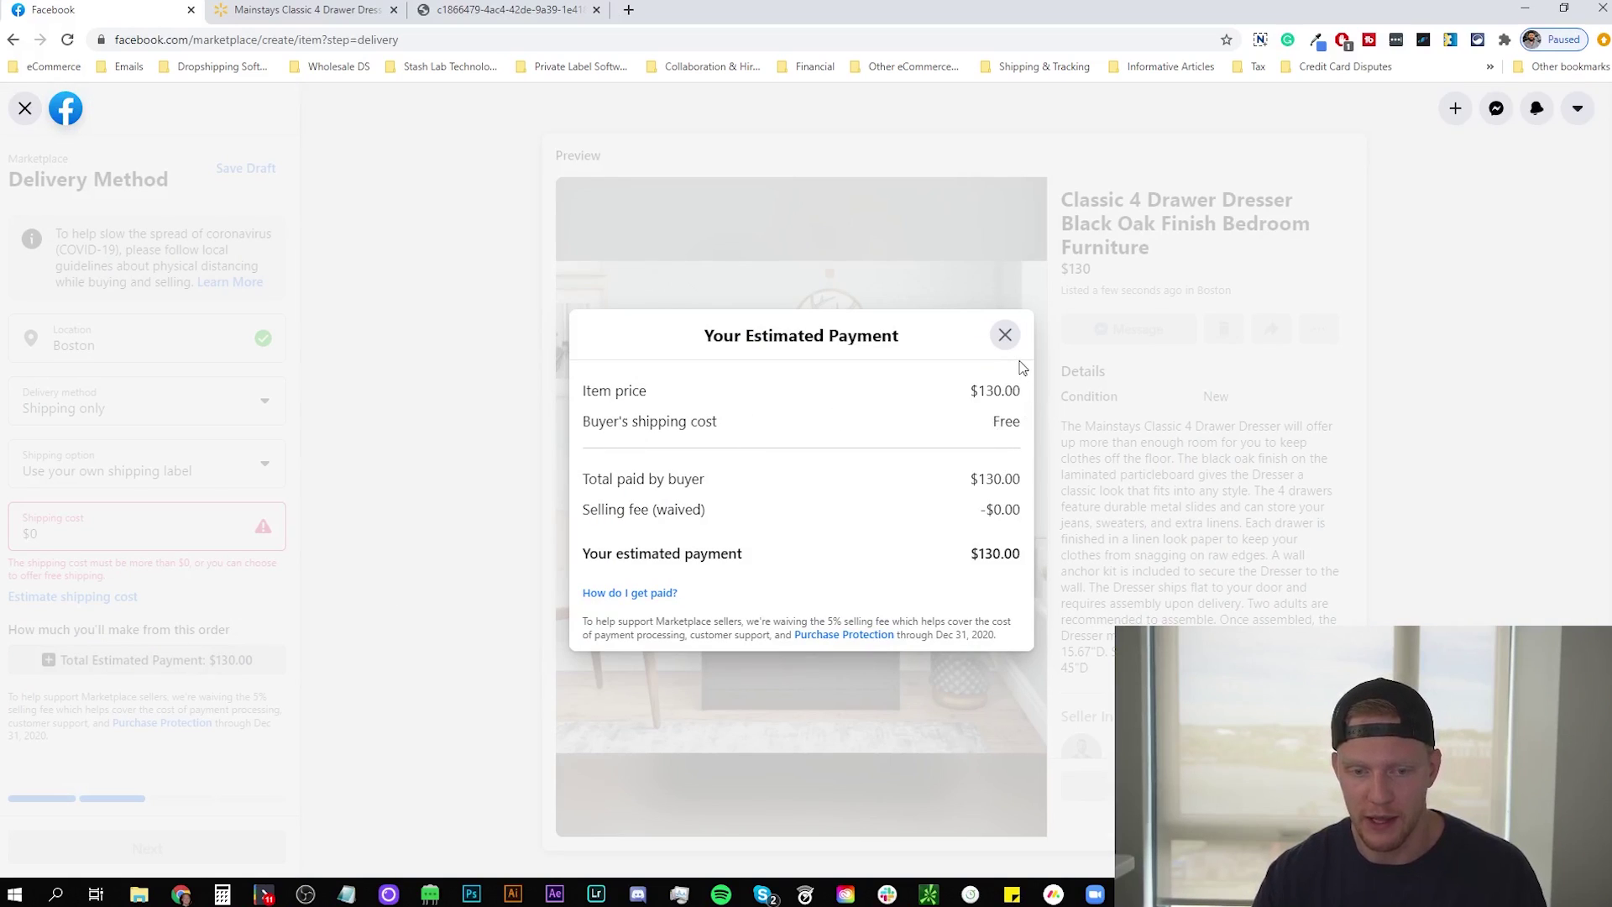
click(1004, 335)
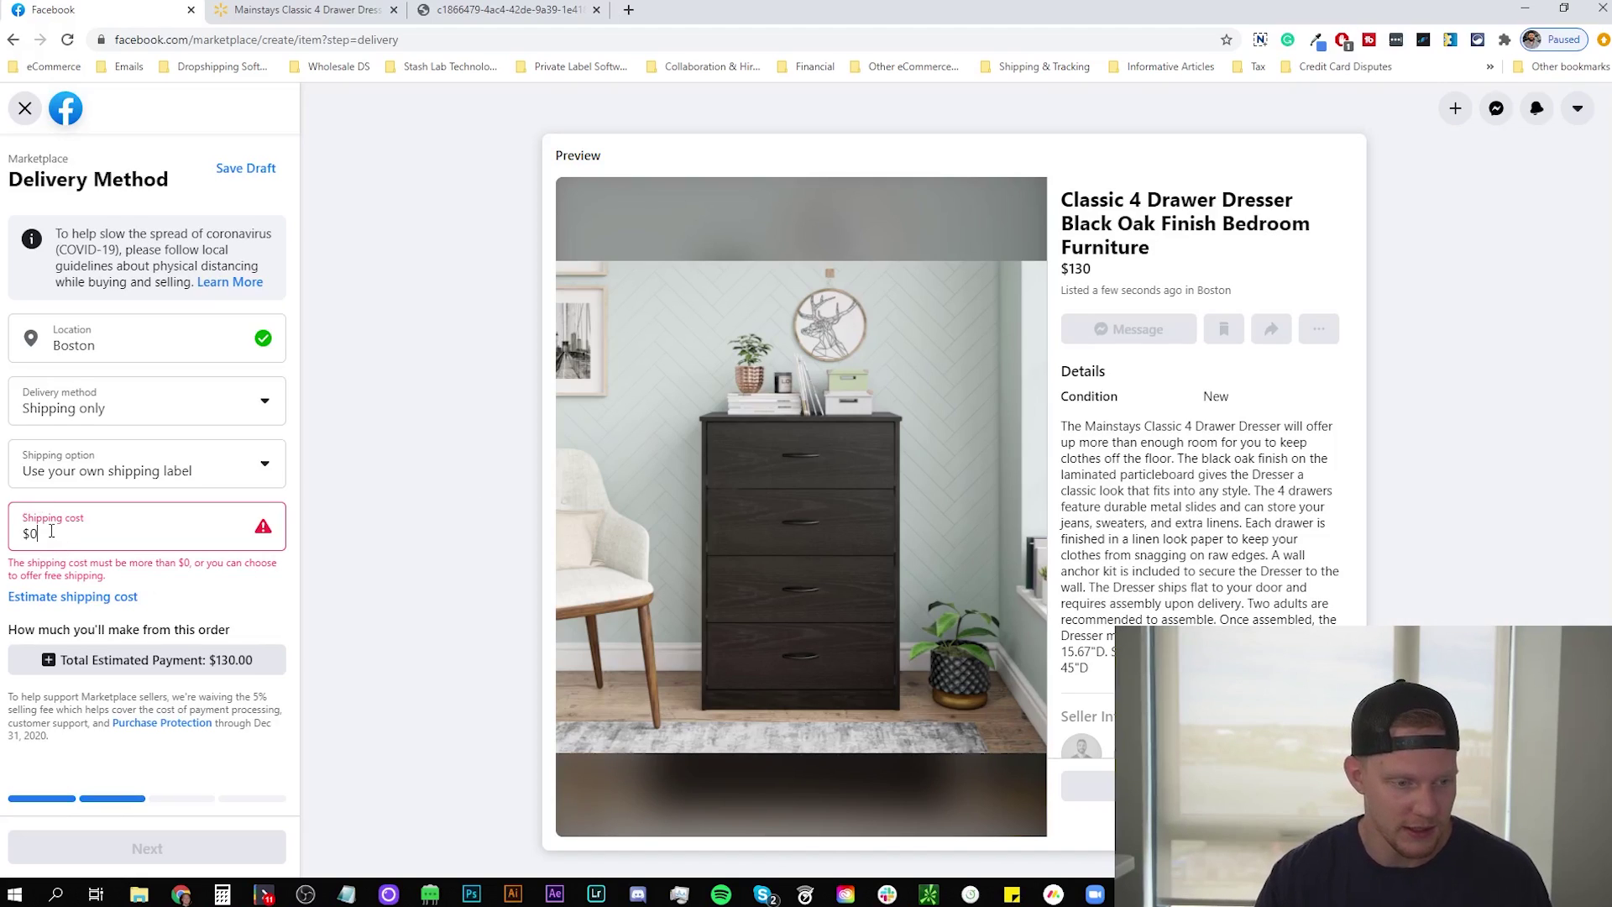
text(1)
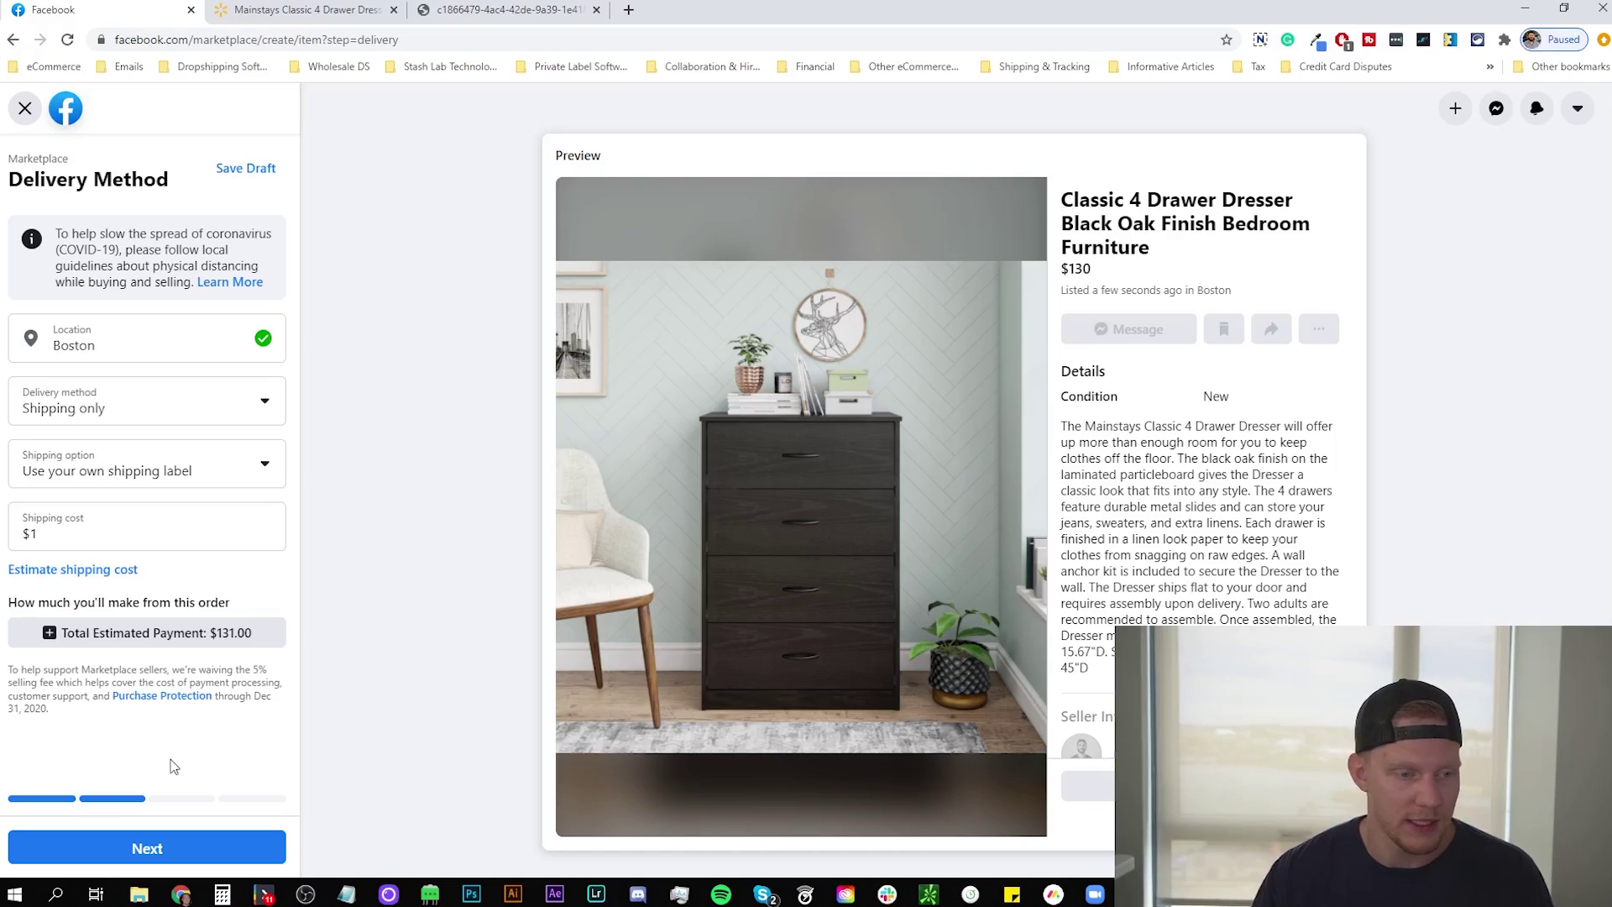
- Turn on Allow Offers and change the minimum offer price from $104 to $120
click(149, 852)
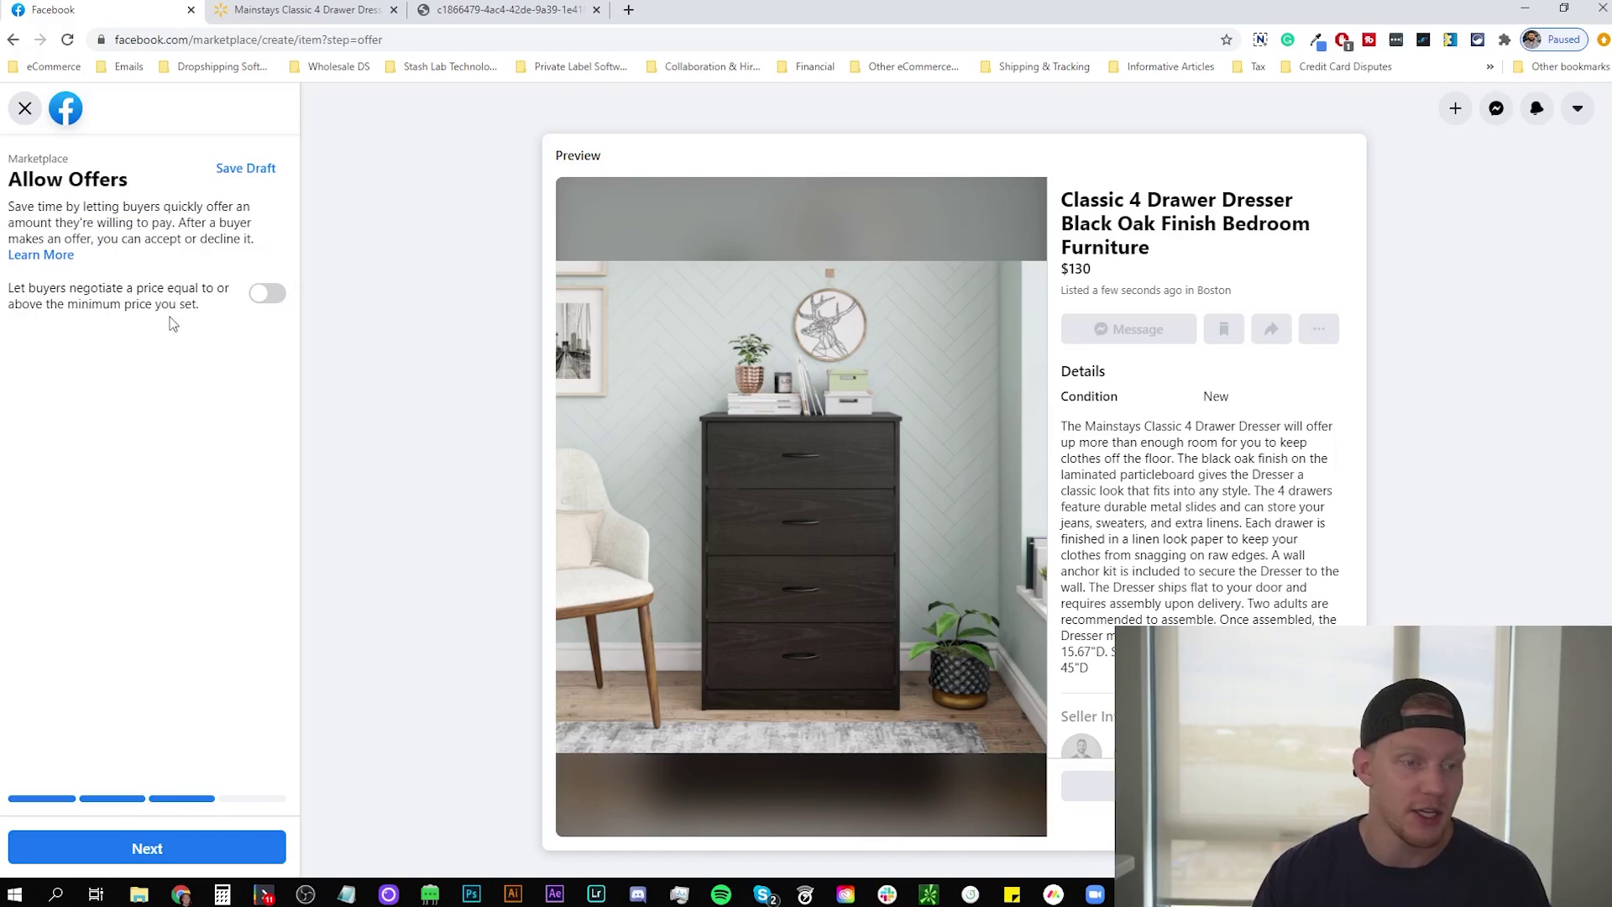
click(263, 295)
double_click(102, 358)
text(120)
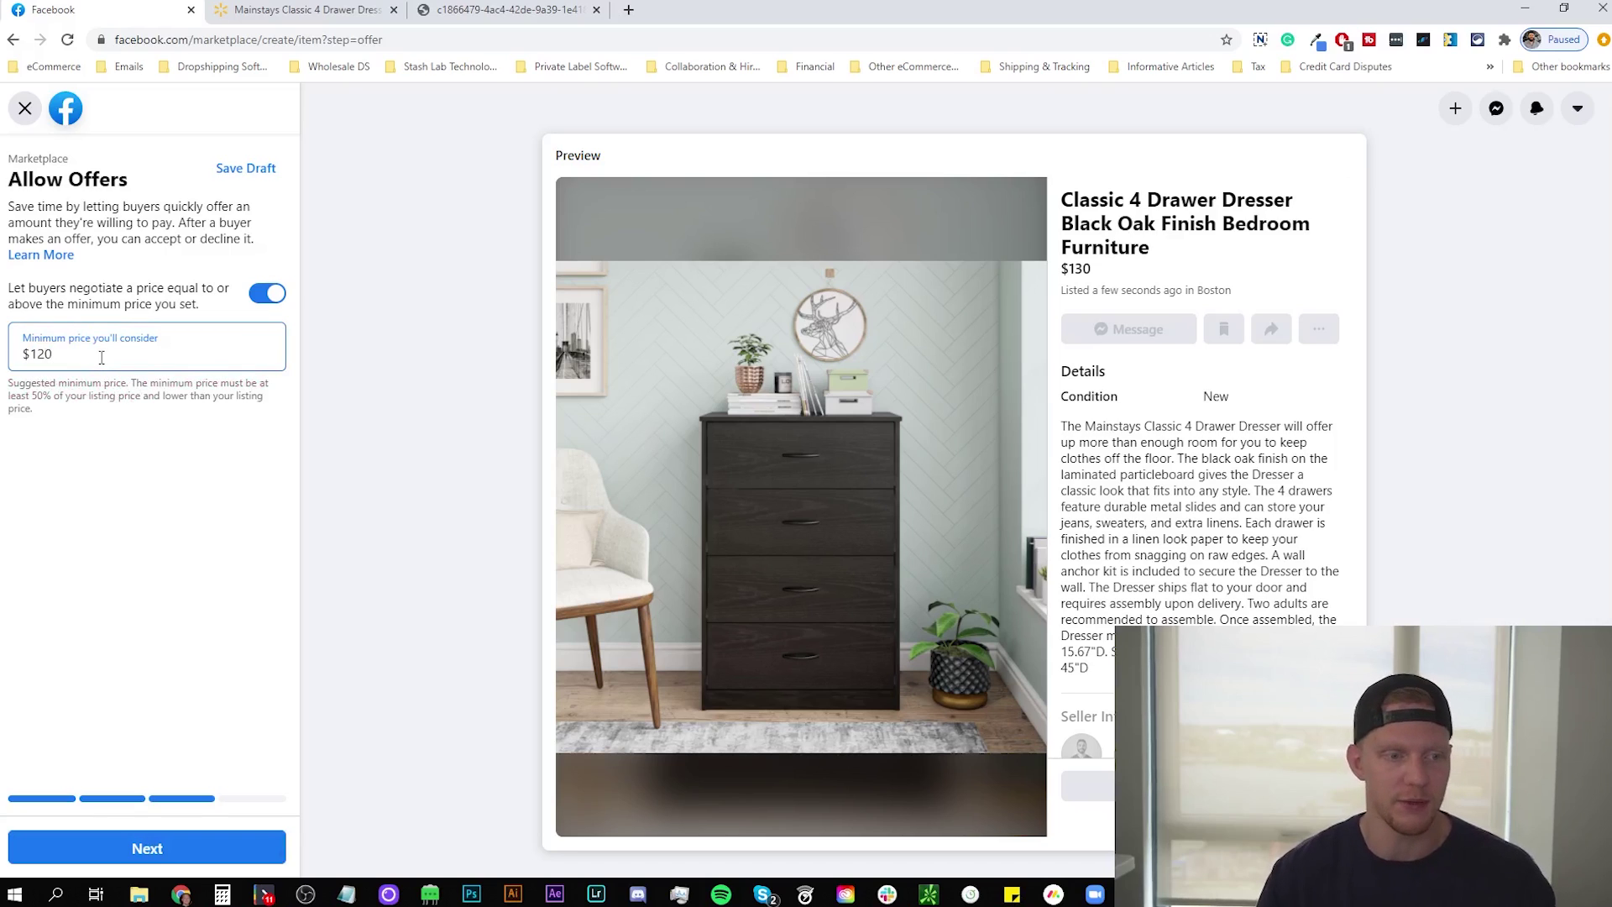
click(315, 11)
scroll(841, 554, up, 10)
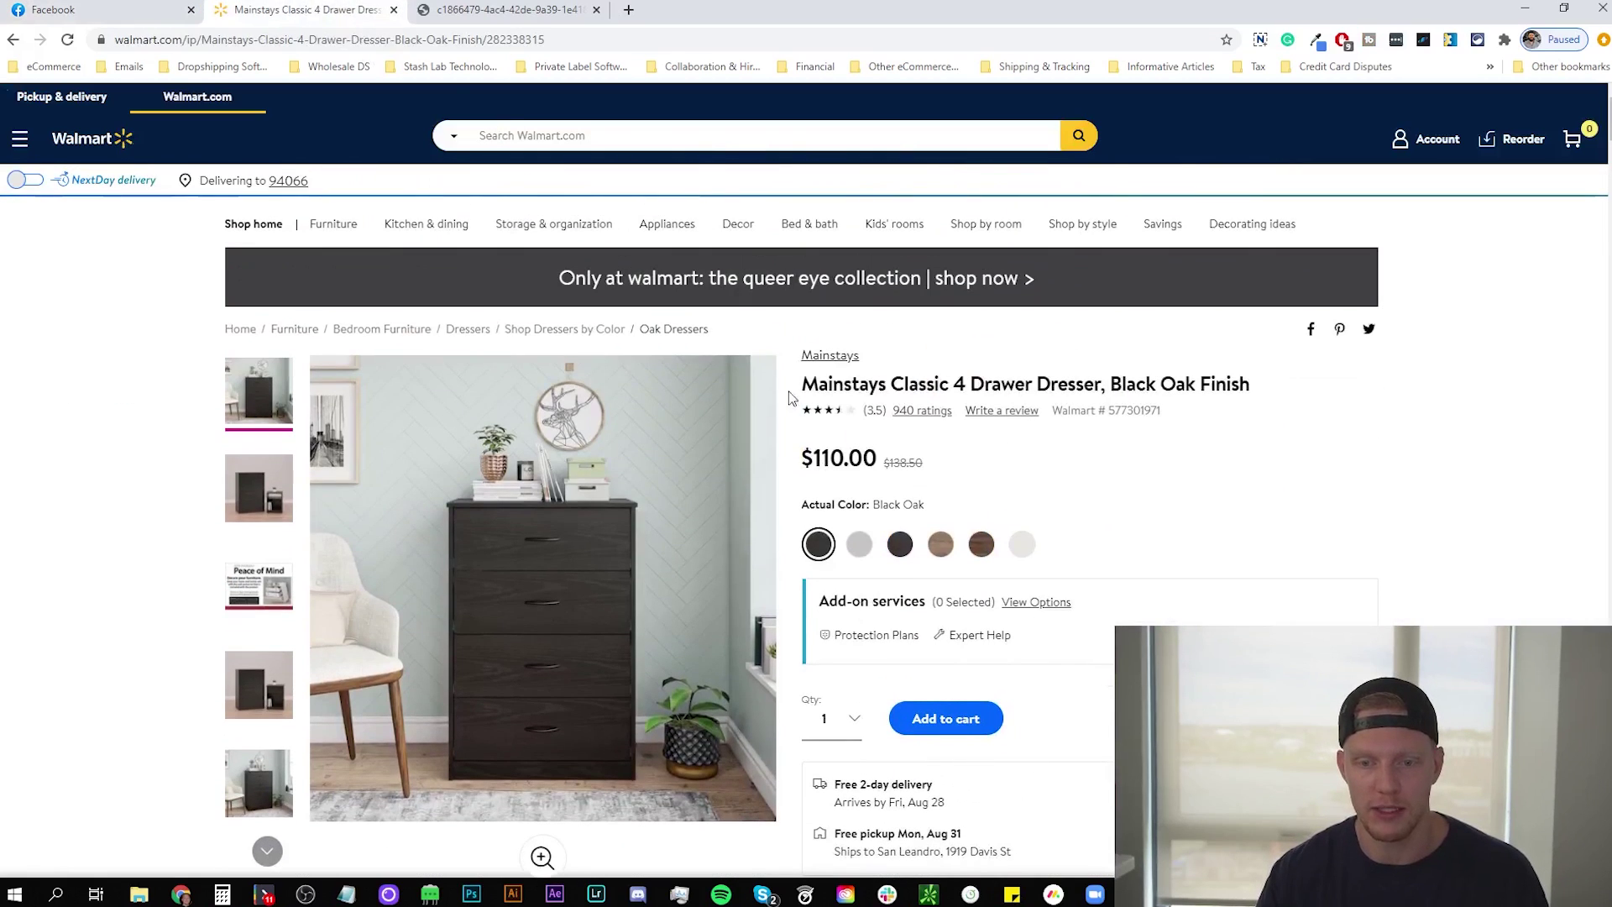
click(100, 10)
click(68, 542)
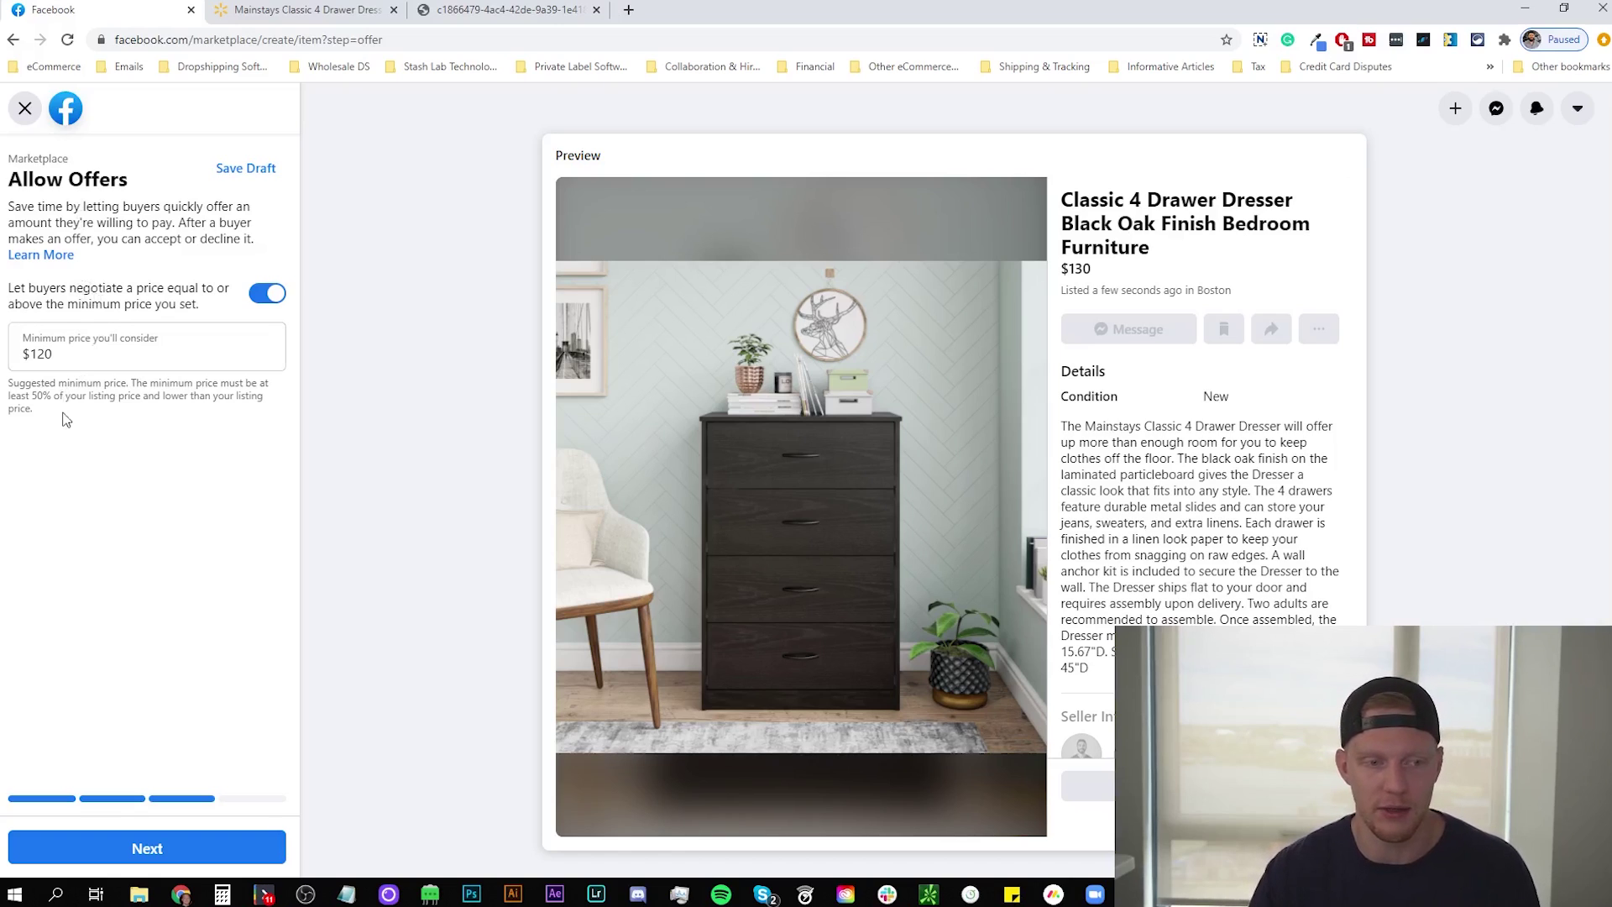
- Advance to List in More Places and publish the dresser listing
click(139, 850)
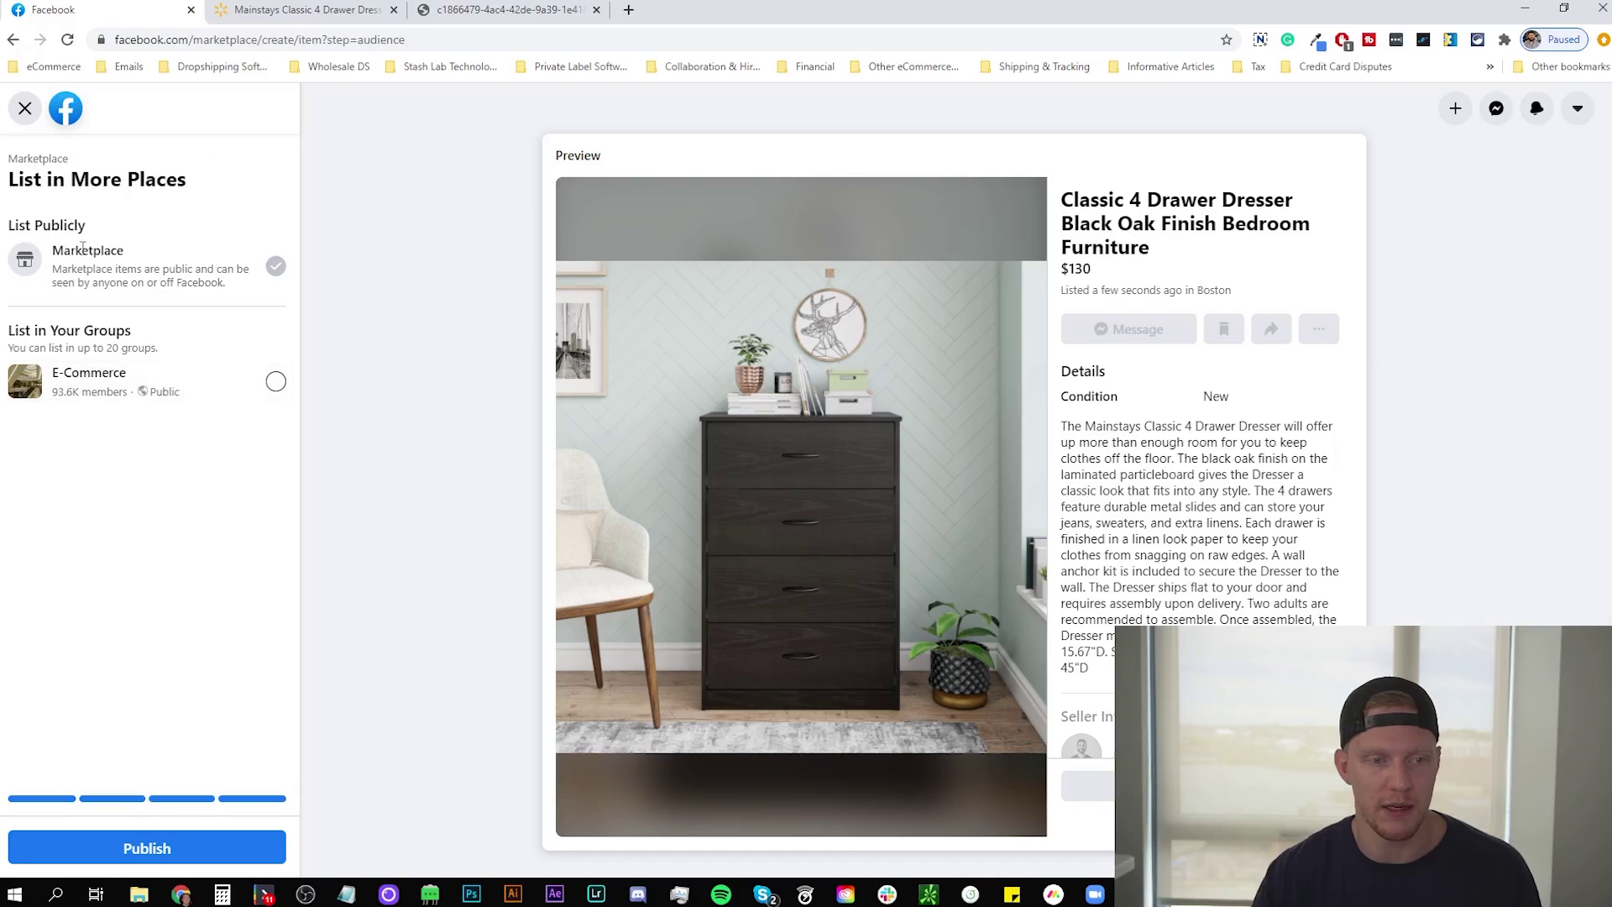
click(148, 849)
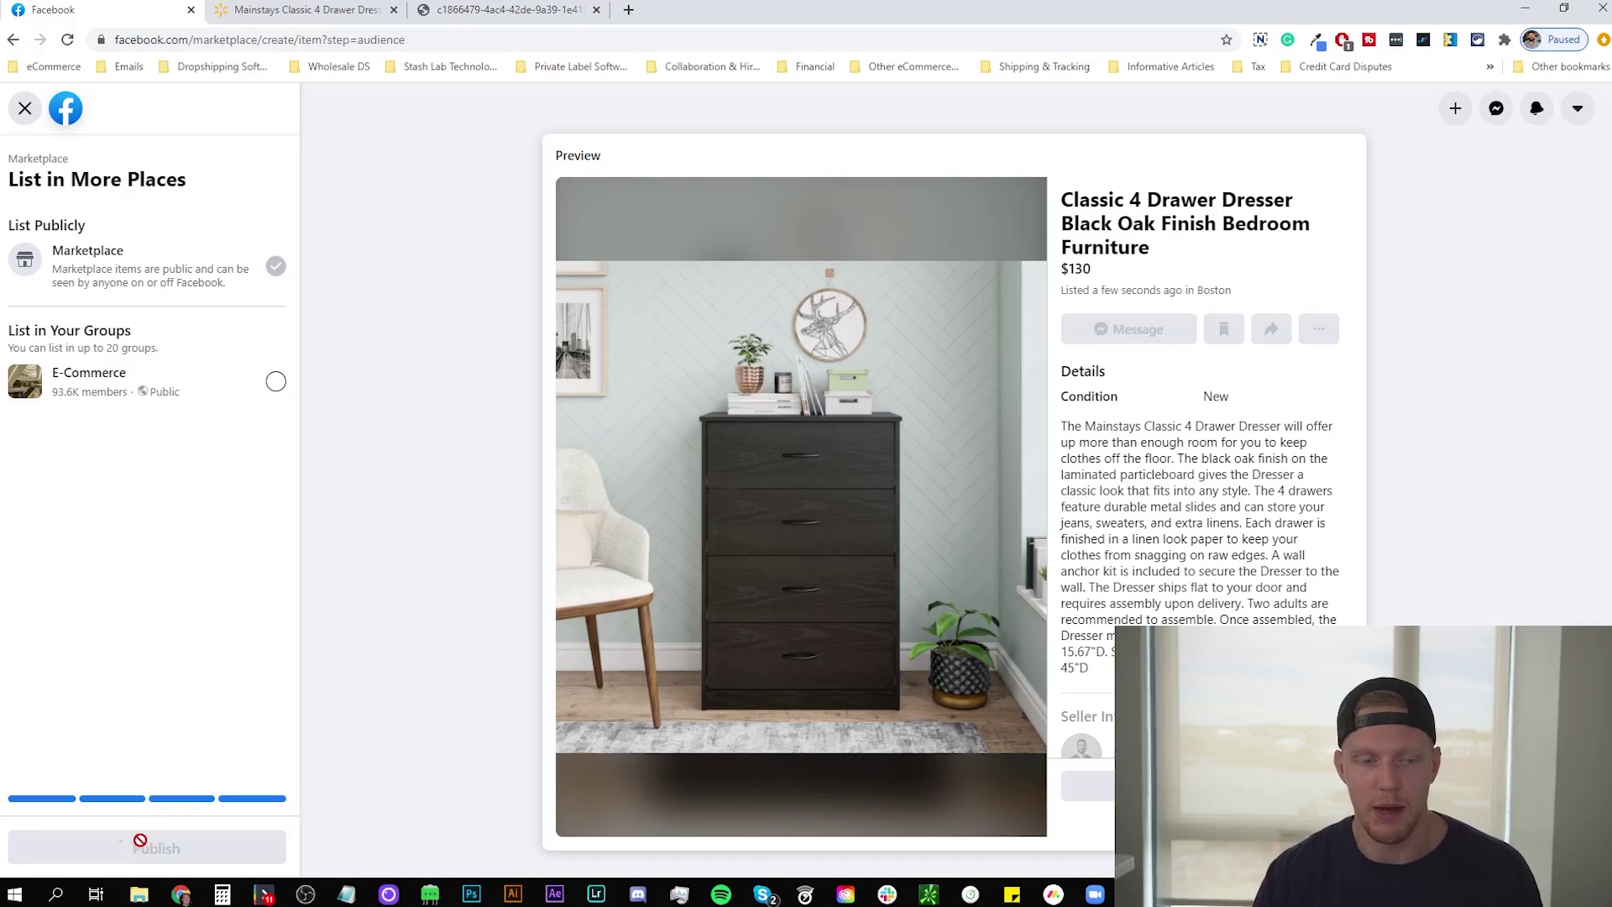